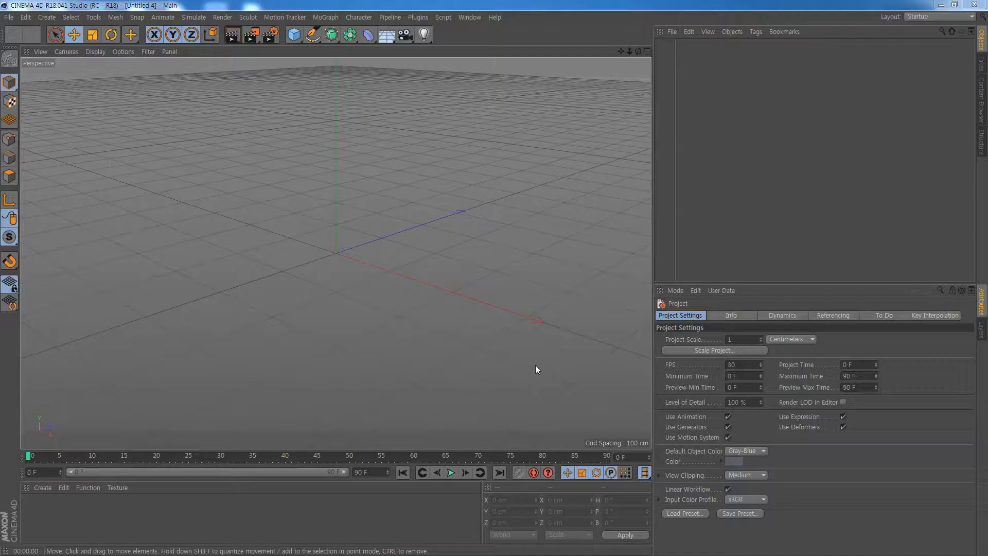
# Add a sphere primitive and set the viewport display mode to Quick Shading (Lines)
pyautogui.click(298, 38)
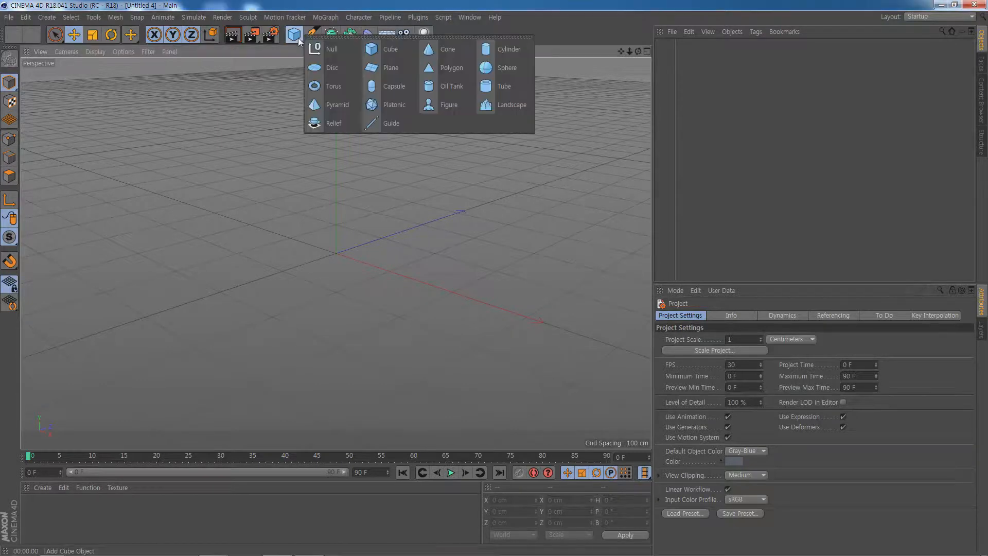
pyautogui.click(492, 72)
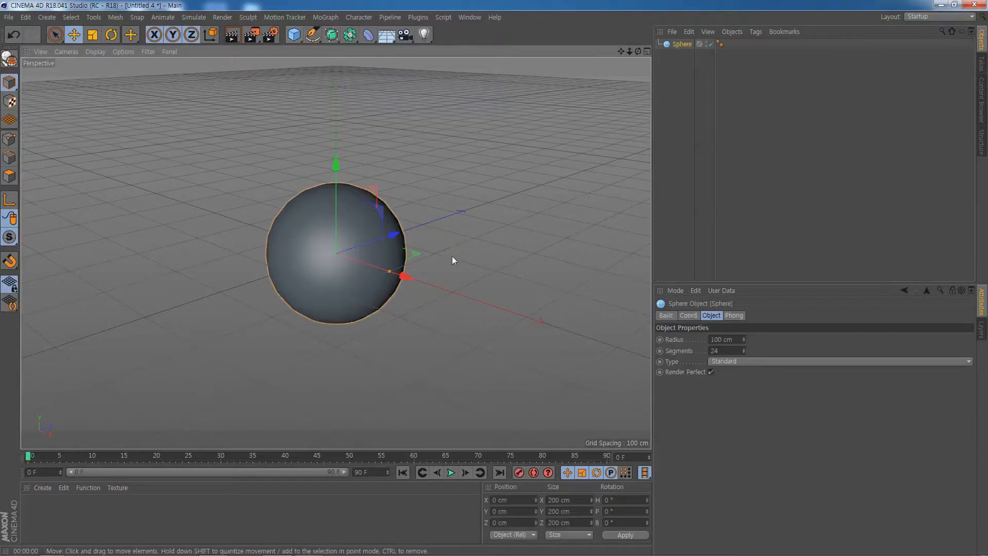
pyautogui.click(99, 52)
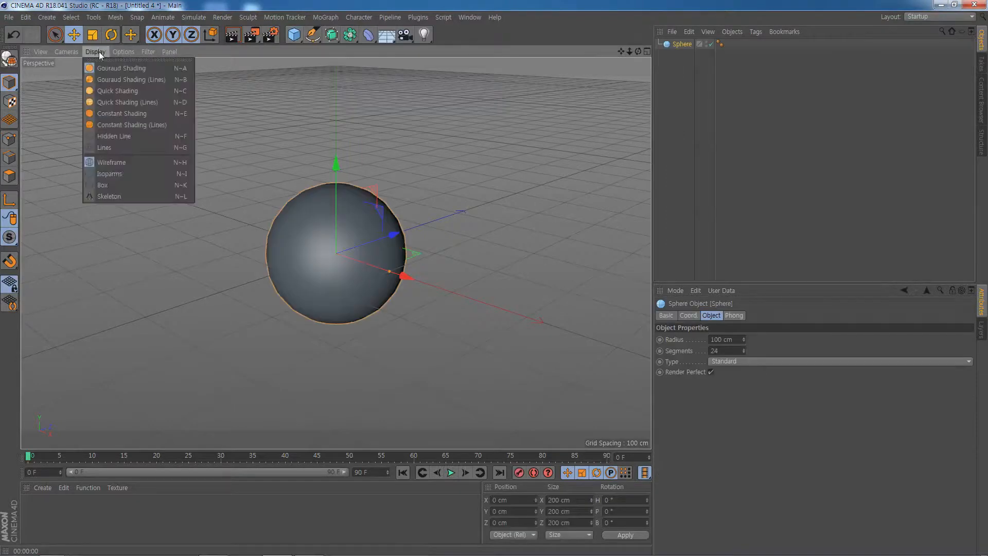
pyautogui.click(125, 101)
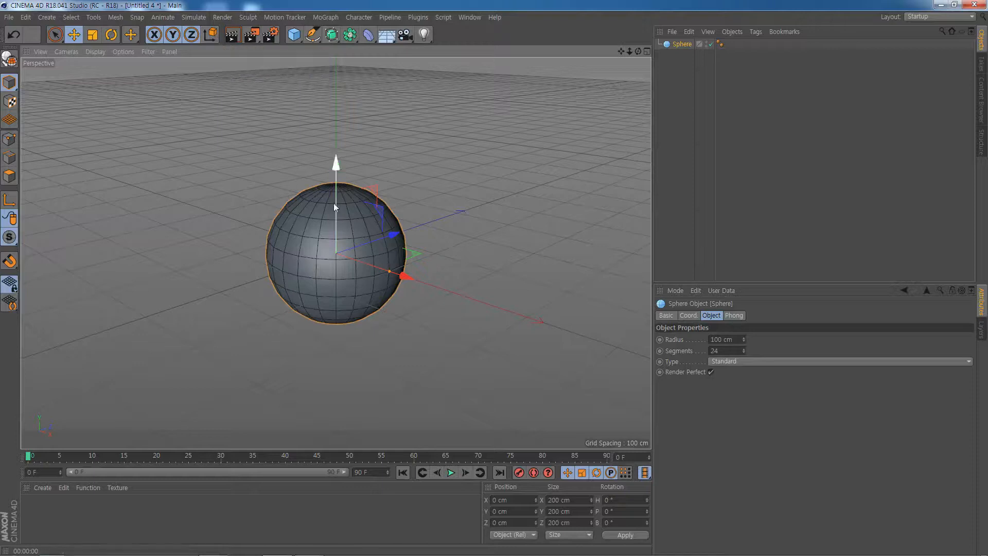
# Rotate the sphere about its X axis to a pitch of about -20.7° and return to the Move tool
pyautogui.click(211, 35)
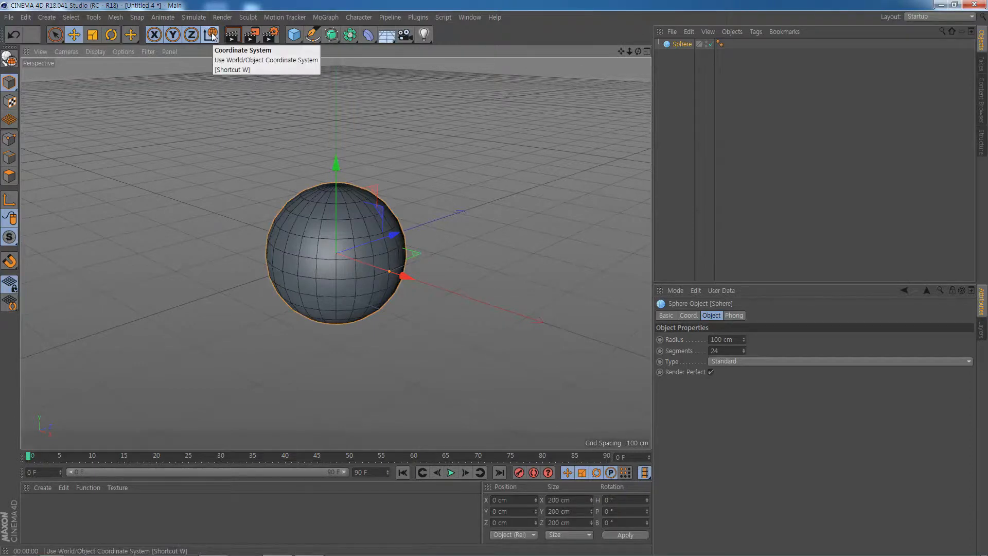
pyautogui.click(211, 35)
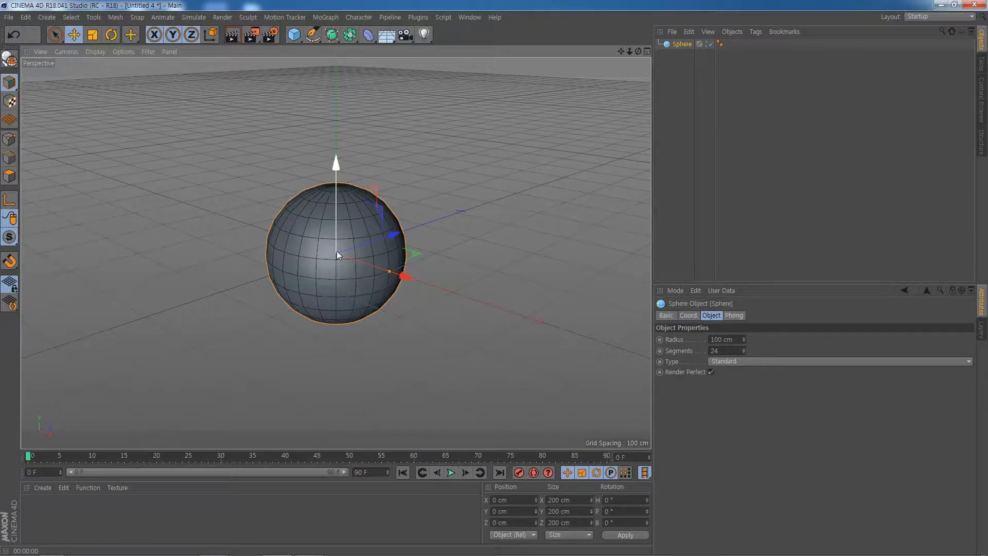
pyautogui.click(112, 34)
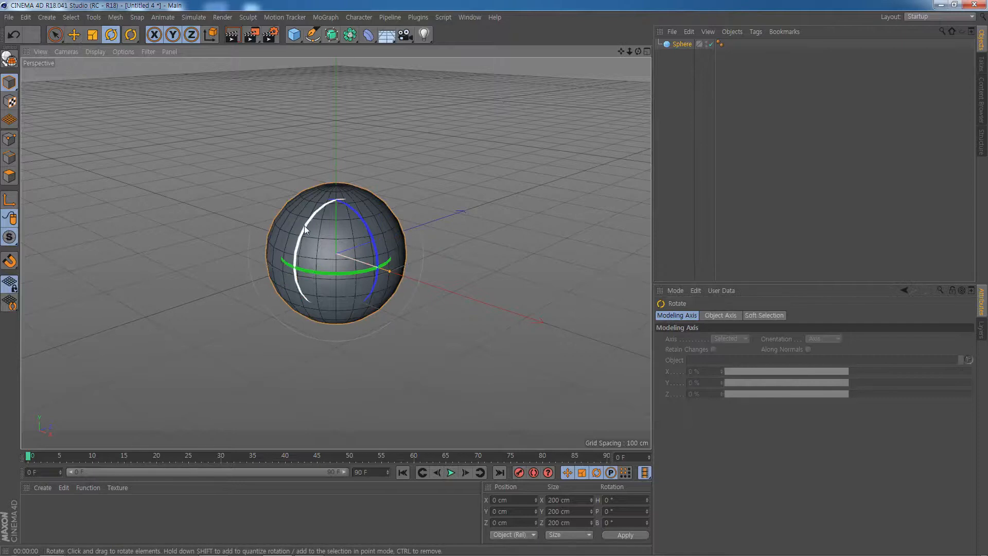
pyautogui.moveTo(304, 225); pyautogui.dragTo(316, 206)
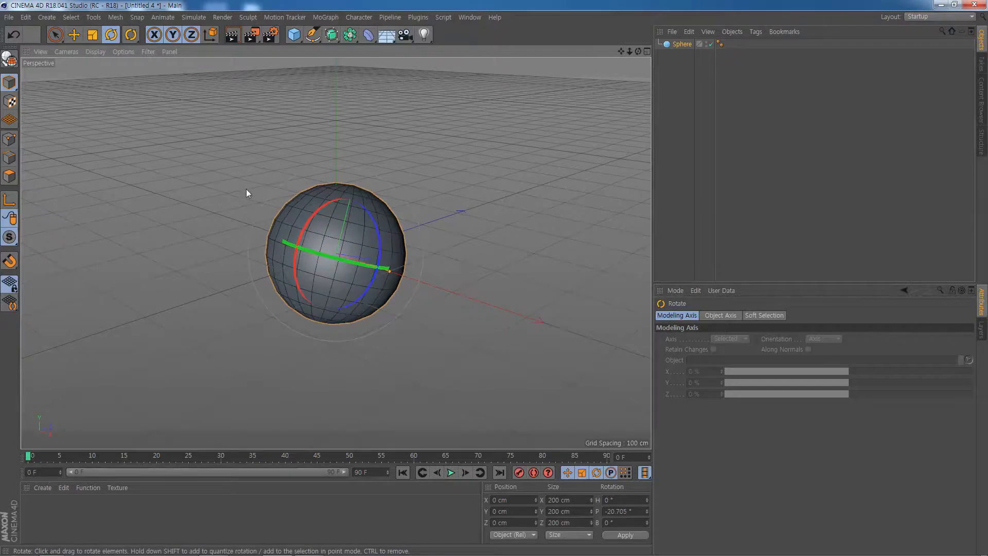
pyautogui.press('e')
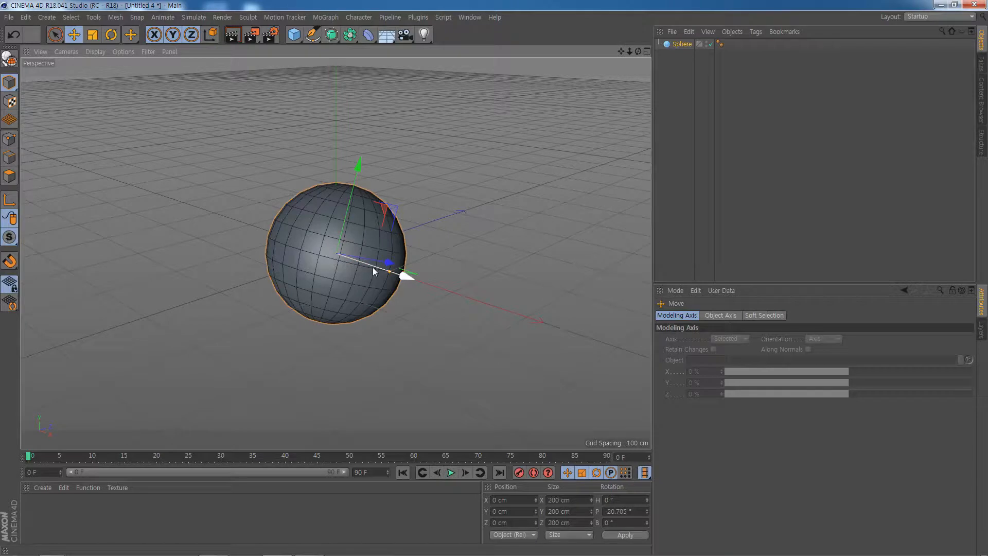
# Raise the tilted sphere about 28 cm along Y in the world coordinate system and undo that move
pyautogui.click(213, 36)
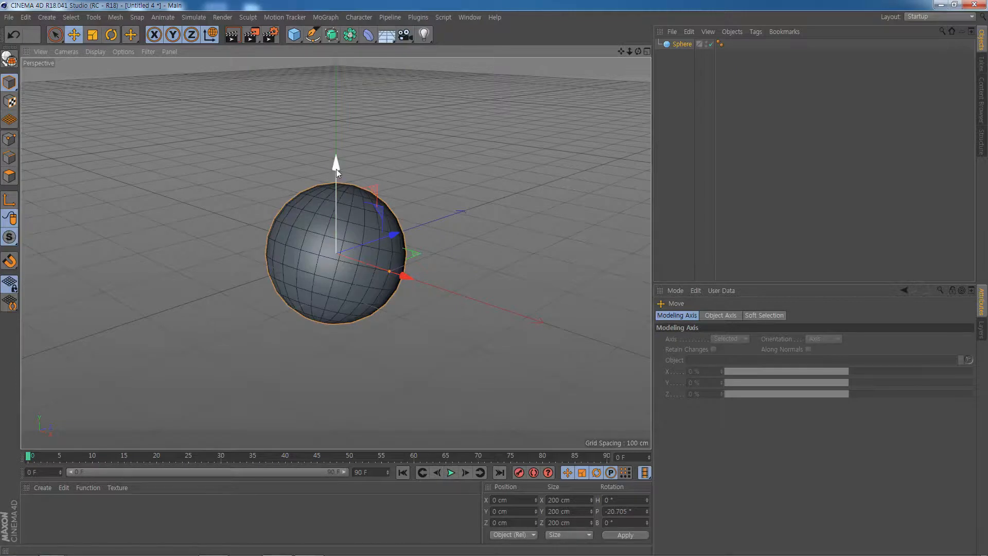
pyautogui.moveTo(336, 169); pyautogui.dragTo(336, 150)
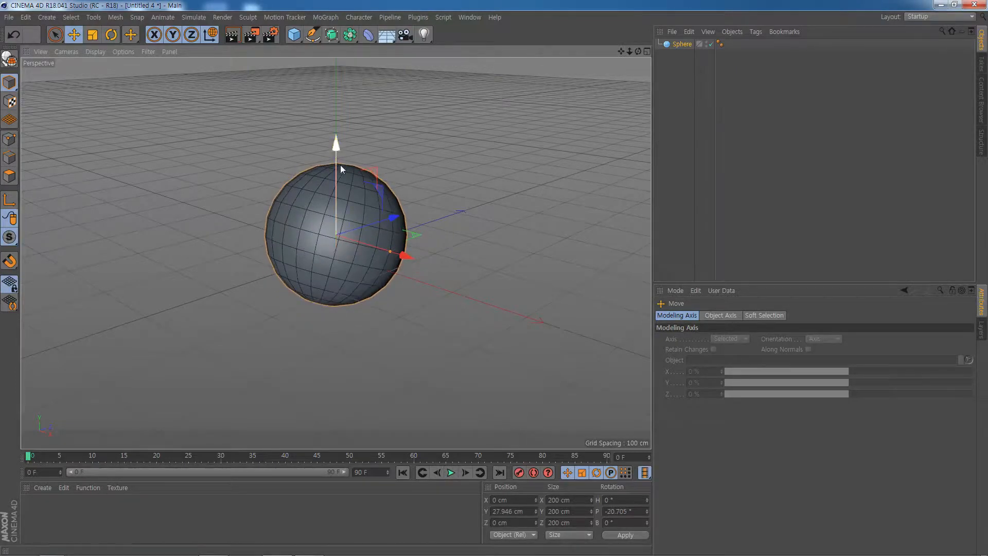
pyautogui.hotkey('ctrl', 'z')
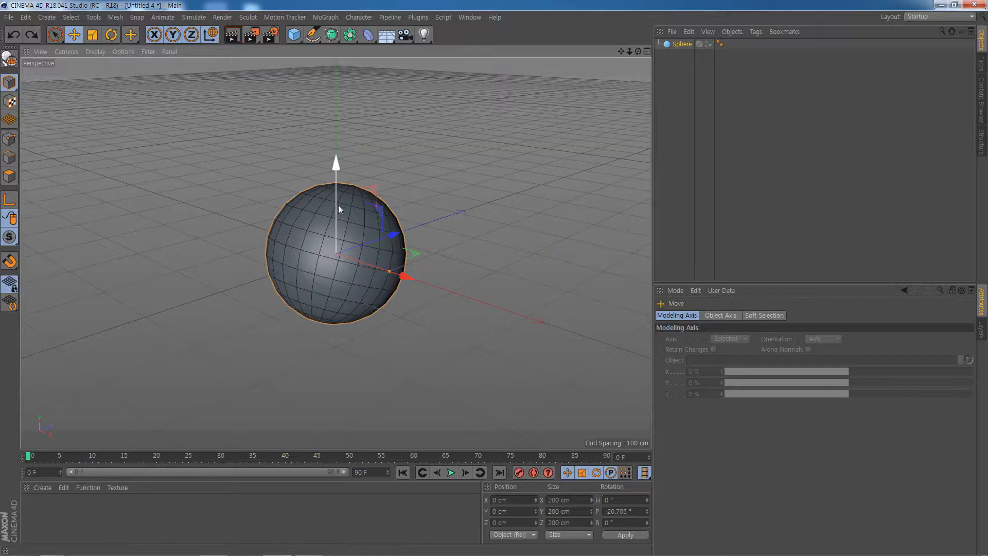
# Move the tilted sphere along its own Y axis to about Y 12.4 cm, Z 4.7 cm in object coordinates, and delete it
pyautogui.click(212, 36)
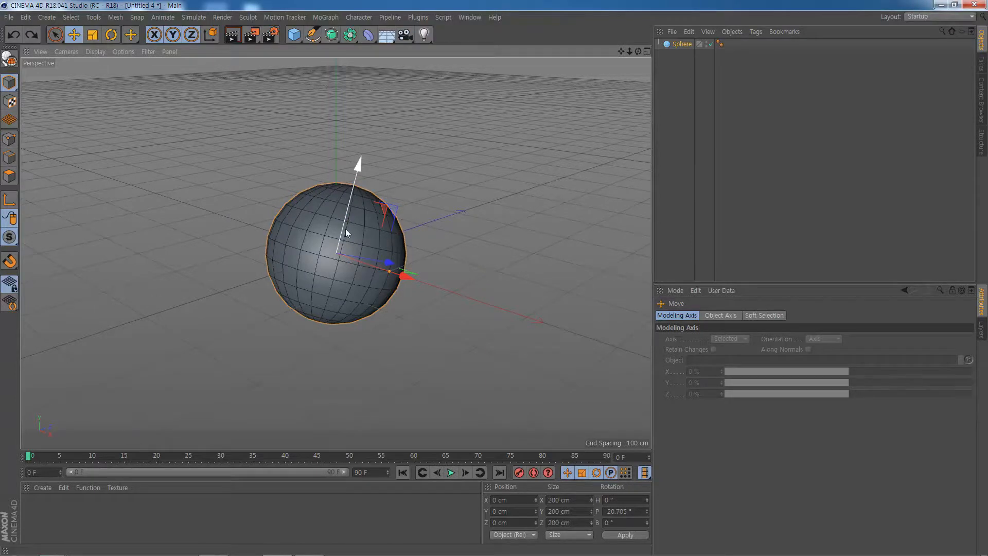
pyautogui.moveTo(357, 181); pyautogui.dragTo(365, 159)
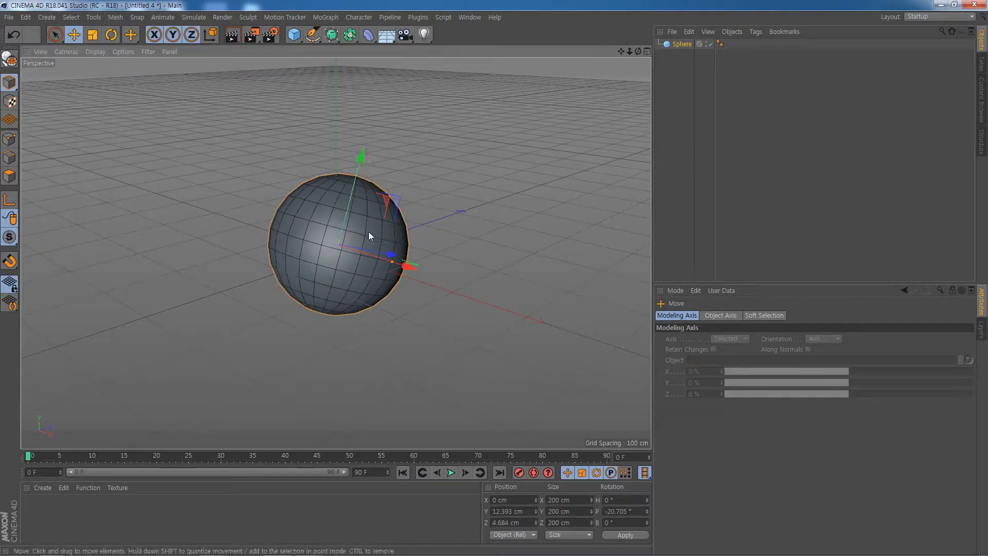
pyautogui.press('Delete')
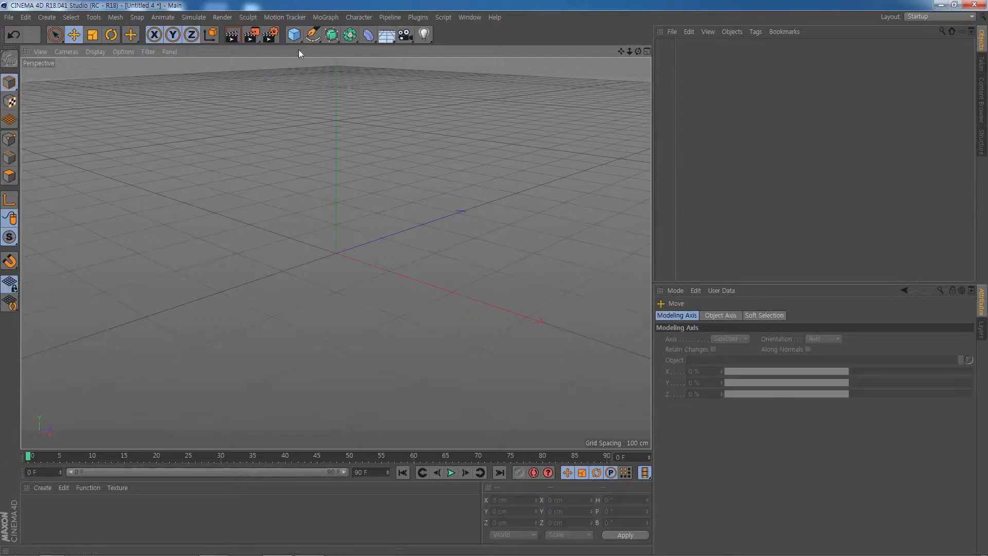
# Add a new sphere and rotate it about its X axis to a pitch of about -32°, returning to the Move tool
pyautogui.click(296, 35)
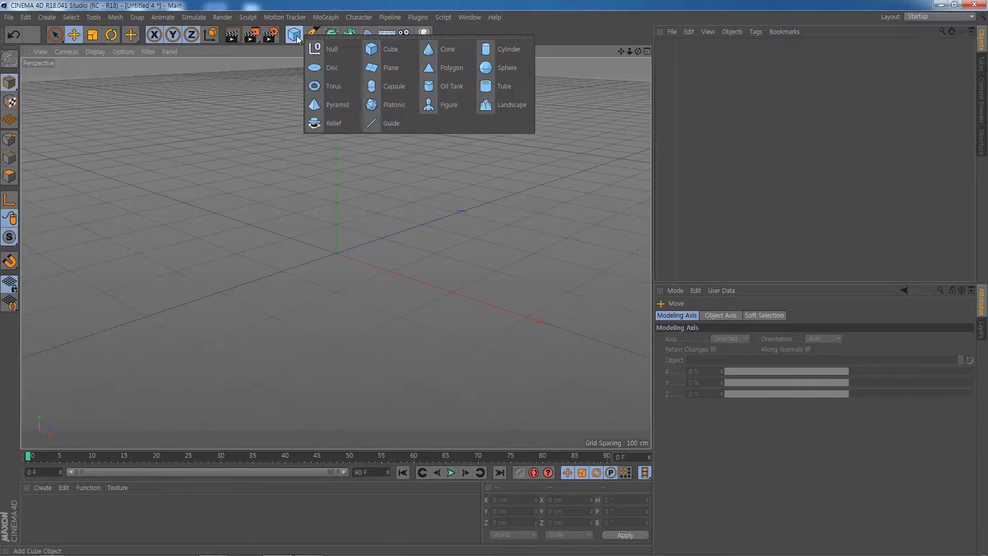
pyautogui.click(501, 67)
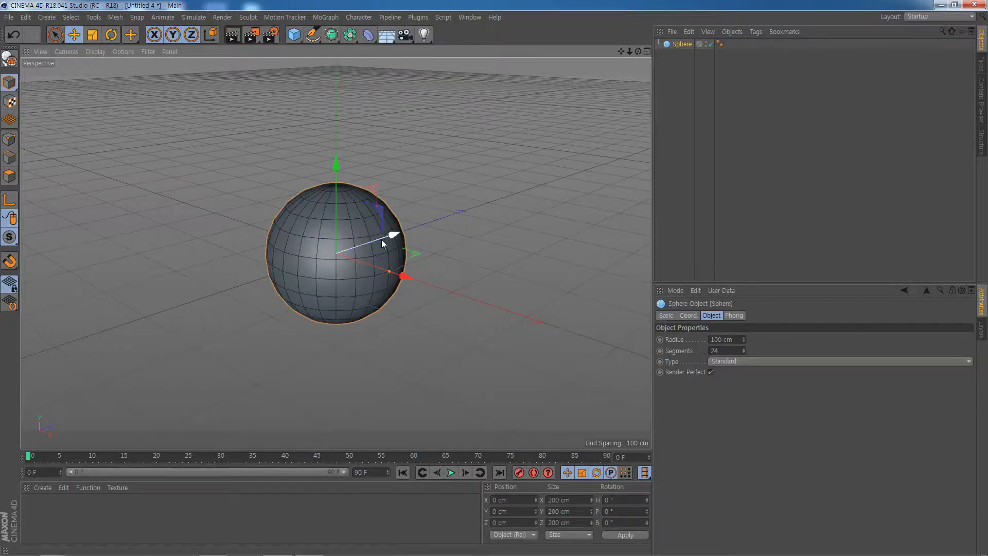
pyautogui.click(253, 194)
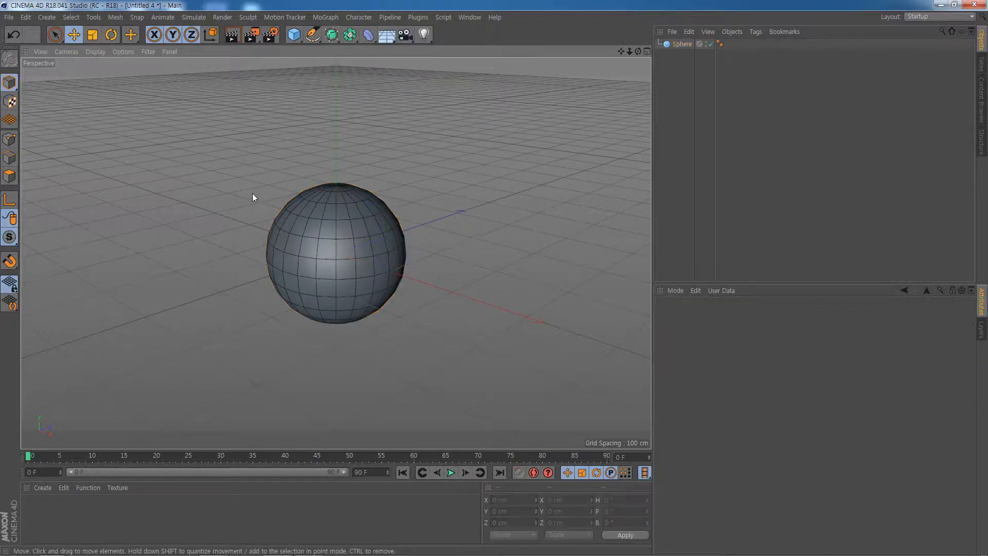
pyautogui.click(335, 237)
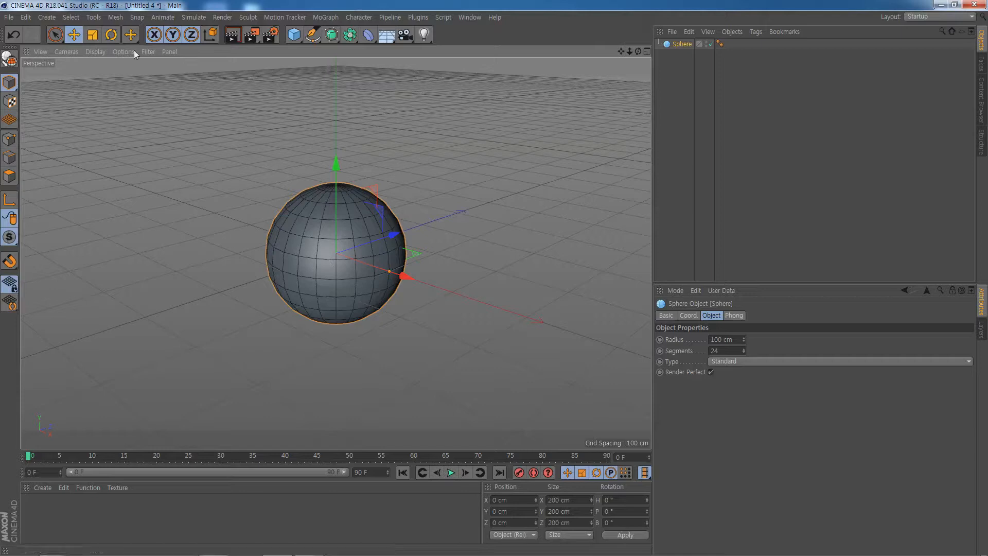
pyautogui.click(111, 34)
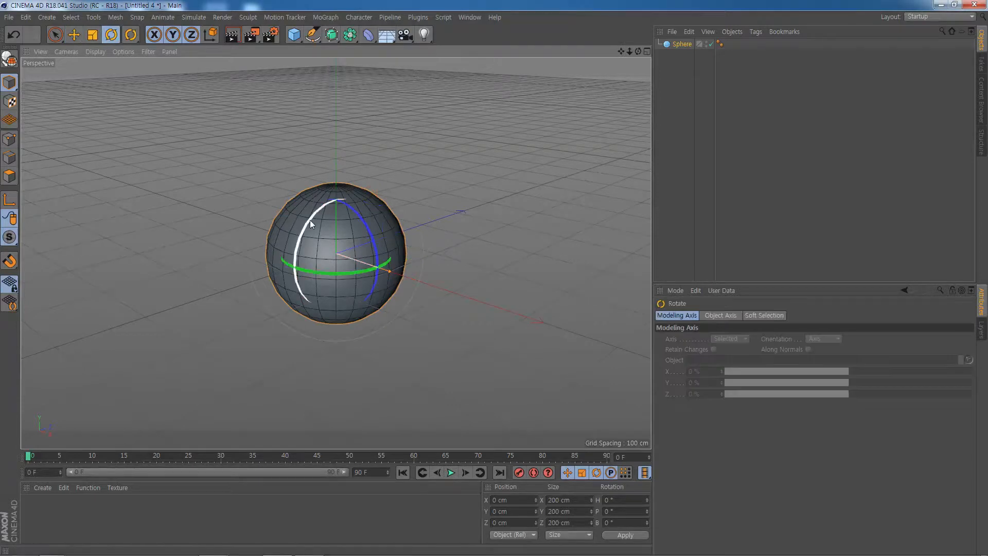
pyautogui.moveTo(310, 220); pyautogui.dragTo(332, 204)
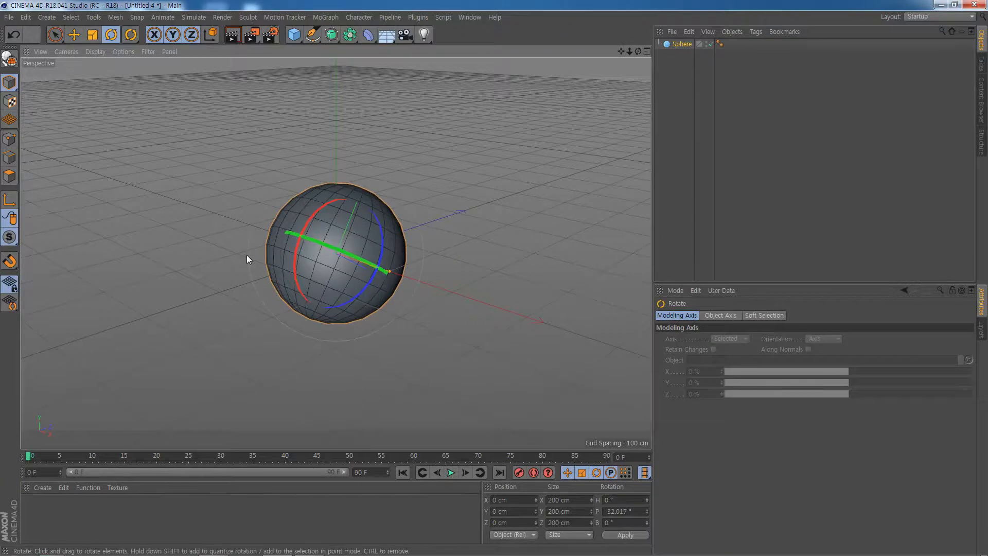
pyautogui.click(75, 36)
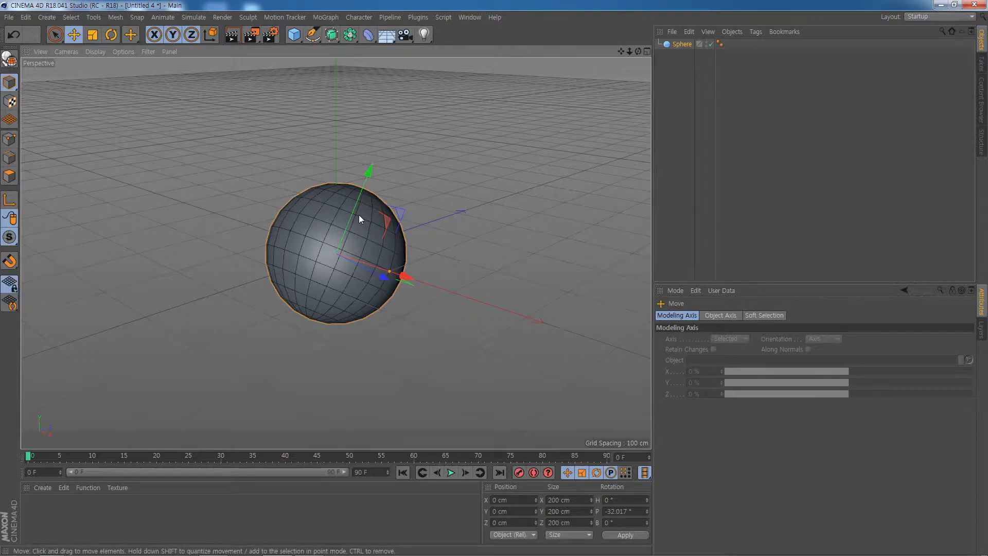
# Compare the sphere's world axes from several angles with its object axes, and delete the sphere
pyautogui.click(212, 35)
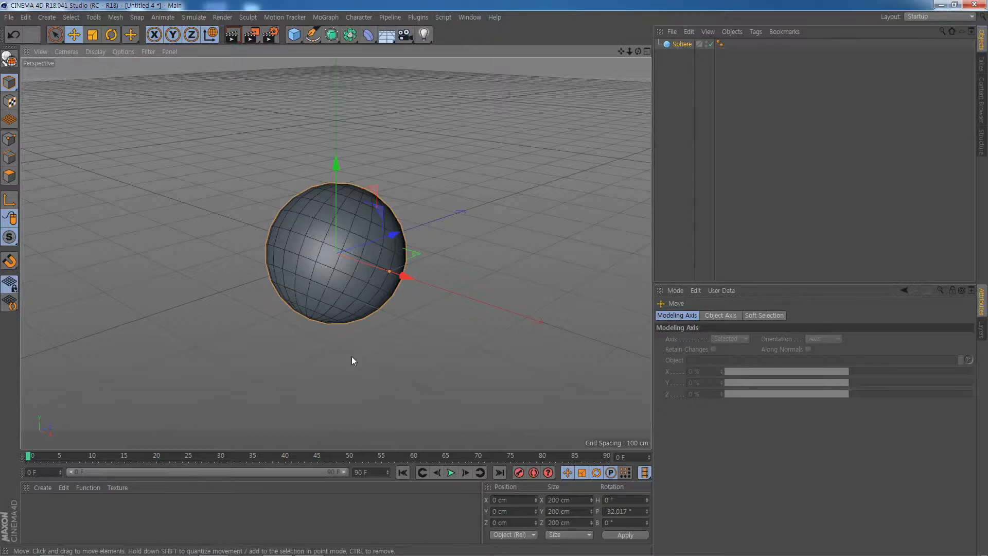
pyautogui.keyDown('alt'); pyautogui.moveTo(347, 371); pyautogui.dragTo(325, 404); pyautogui.keyUp('alt')
pyautogui.keyDown('alt'); pyautogui.moveTo(239, 388); pyautogui.dragTo(199, 362); pyautogui.keyUp('alt')
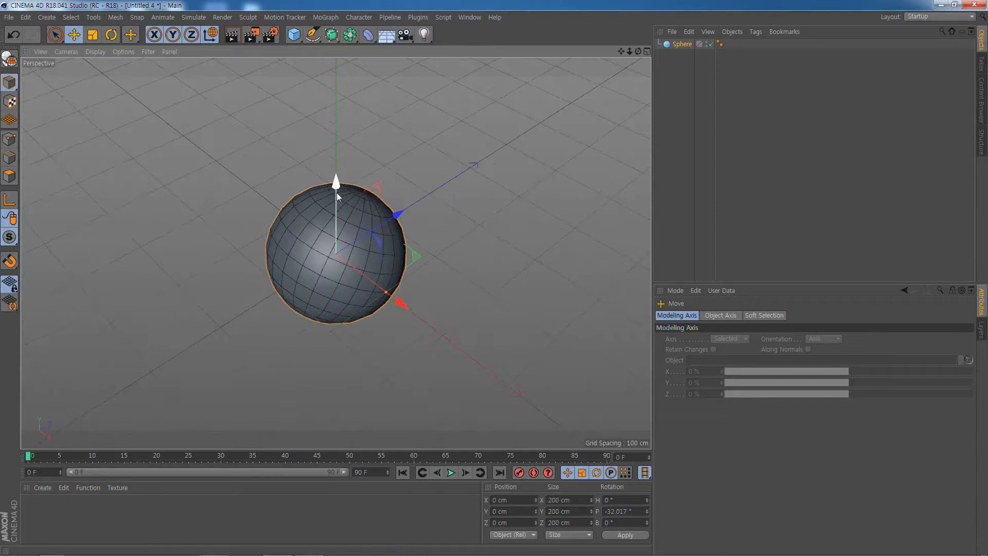
pyautogui.keyDown('alt'); pyautogui.moveTo(335, 380); pyautogui.dragTo(439, 304); pyautogui.keyUp('alt')
pyautogui.click(211, 34)
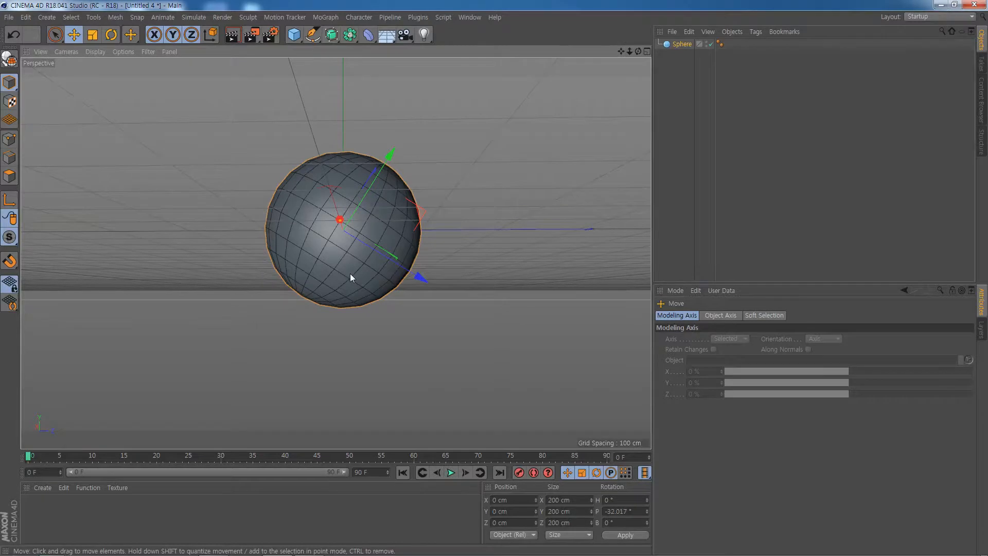
pyautogui.press('Delete')
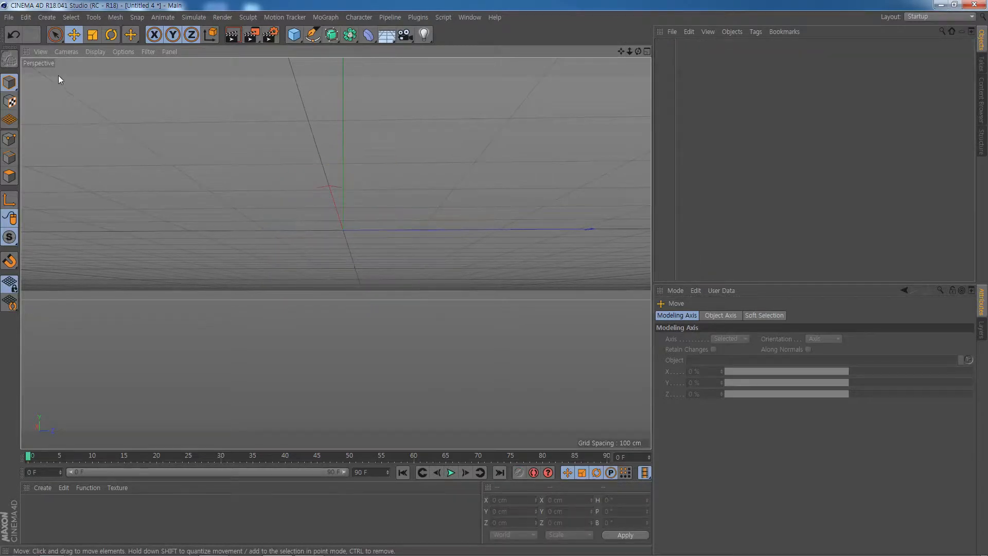
# In the default perspective view, add a sphere and move it along the Z axis to about 441 cm
pyautogui.click(85, 51)
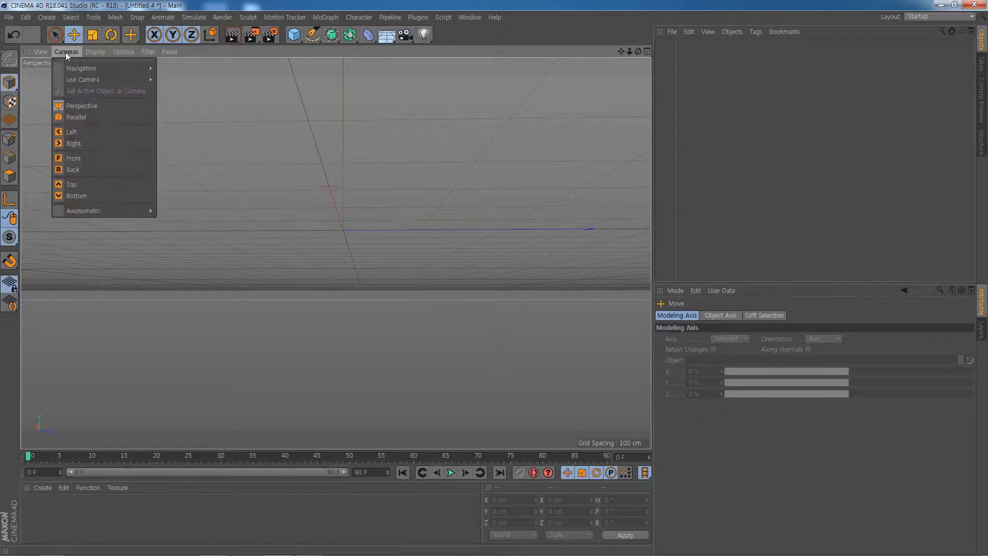
pyautogui.click(58, 132)
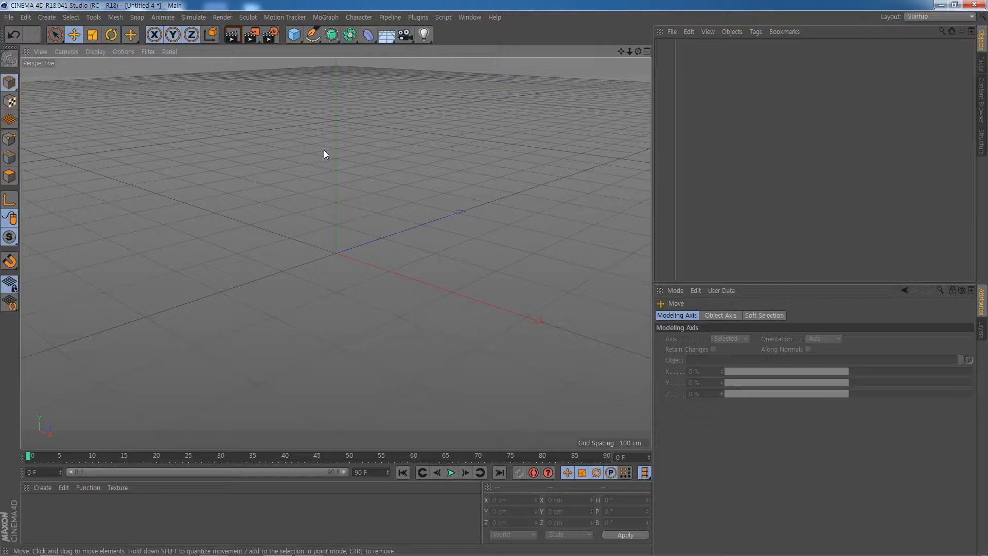
pyautogui.click(295, 35)
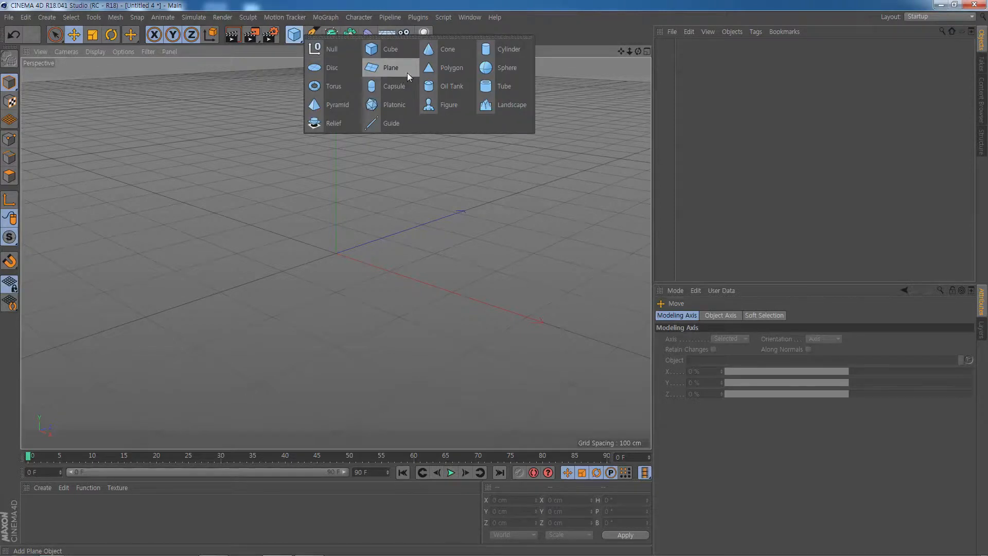
pyautogui.click(510, 67)
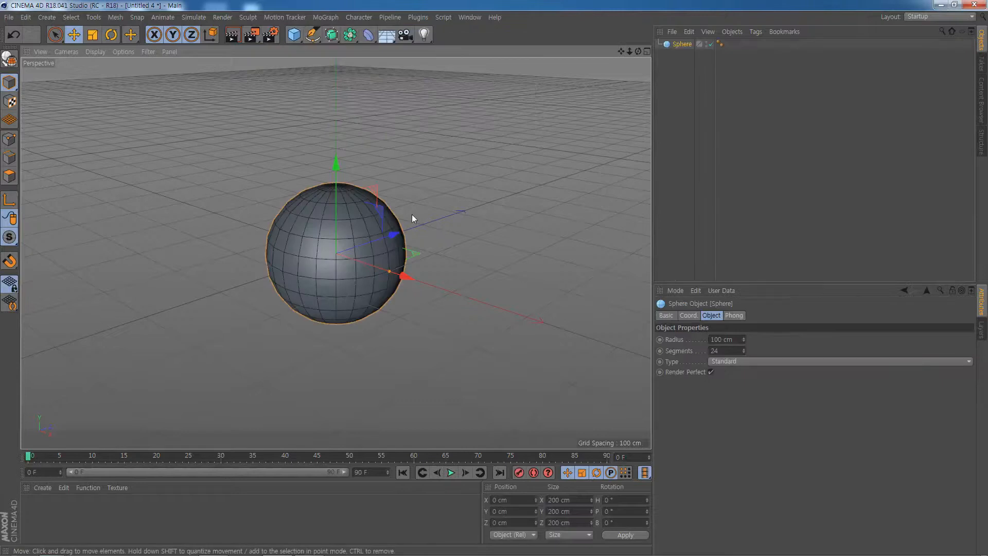
pyautogui.moveTo(395, 234); pyautogui.dragTo(542, 179)
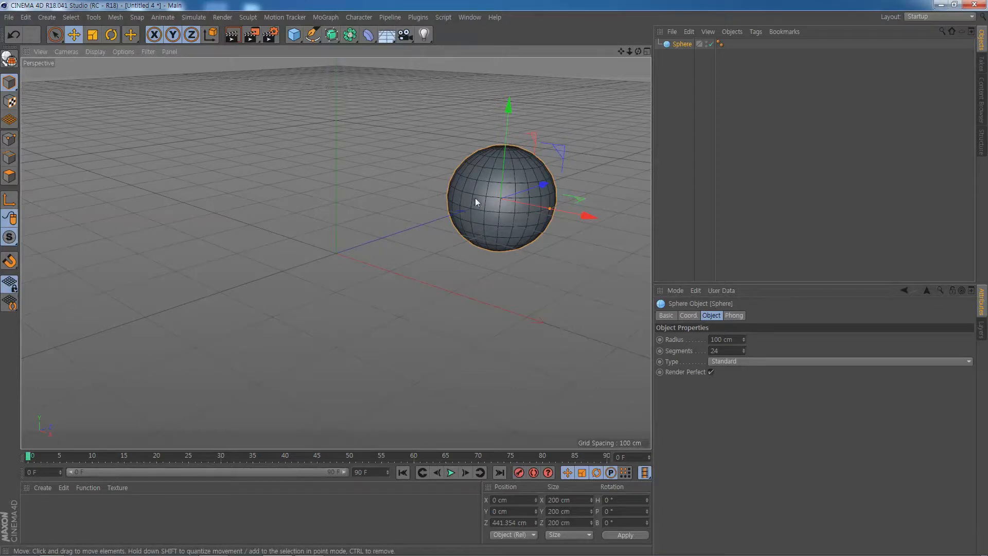
# Make the sphere editable and rotate it about its X axis to a pitch of about -47.3°, returning to the Move tool
pyautogui.click(11, 59)
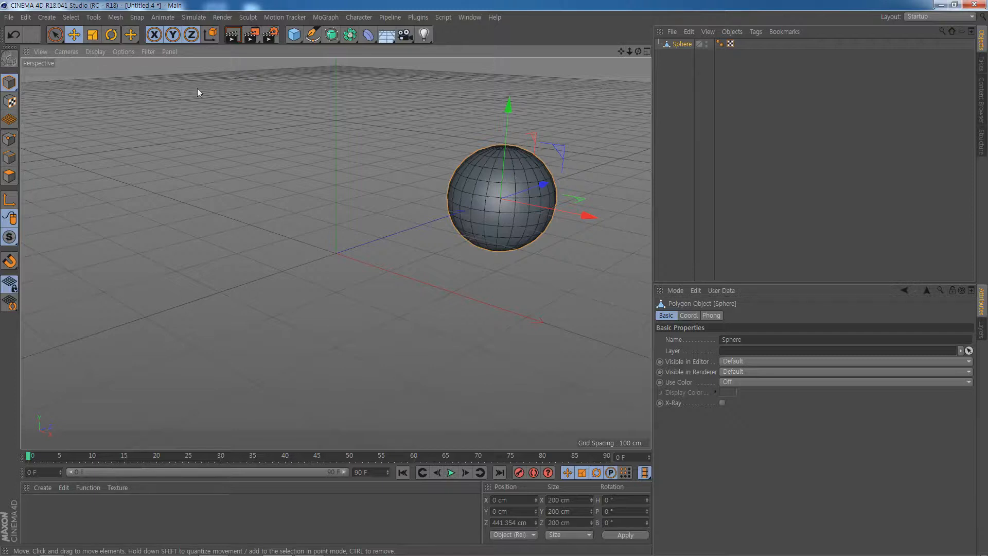
pyautogui.click(111, 35)
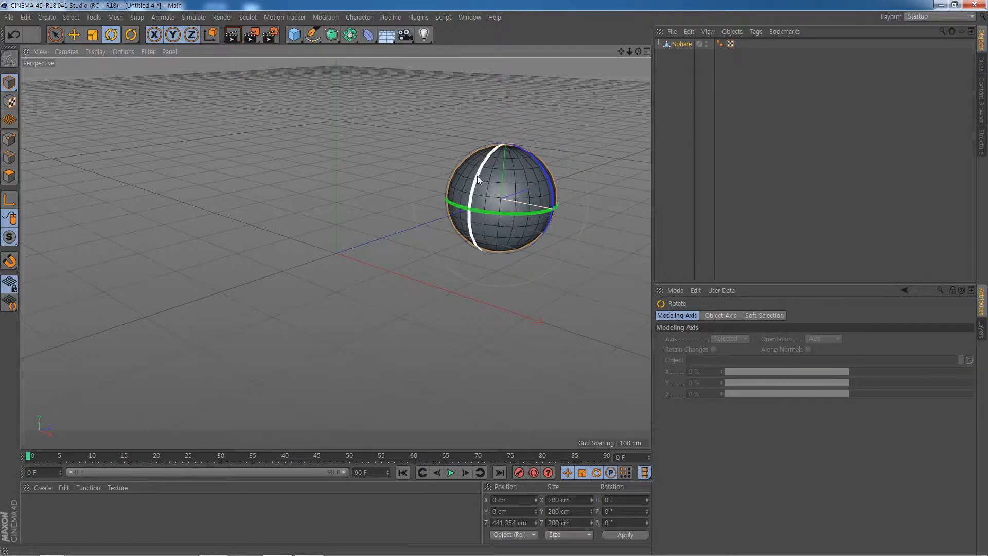
pyautogui.moveTo(478, 175); pyautogui.dragTo(501, 159)
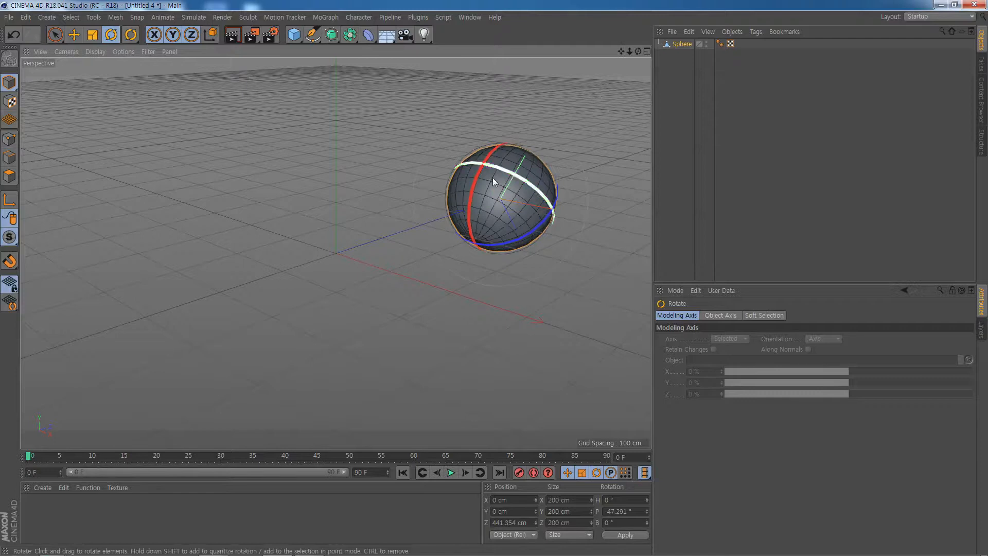
pyautogui.click(74, 35)
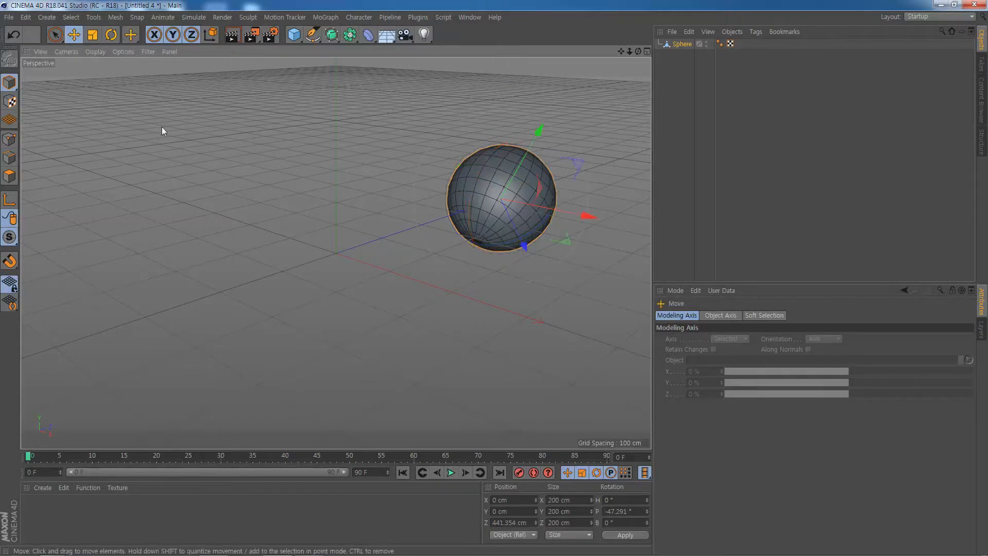
# Toggle repeatedly between the world and object coordinate systems to compare the rotated sphere's axes, ending in the object system
pyautogui.click(210, 35)
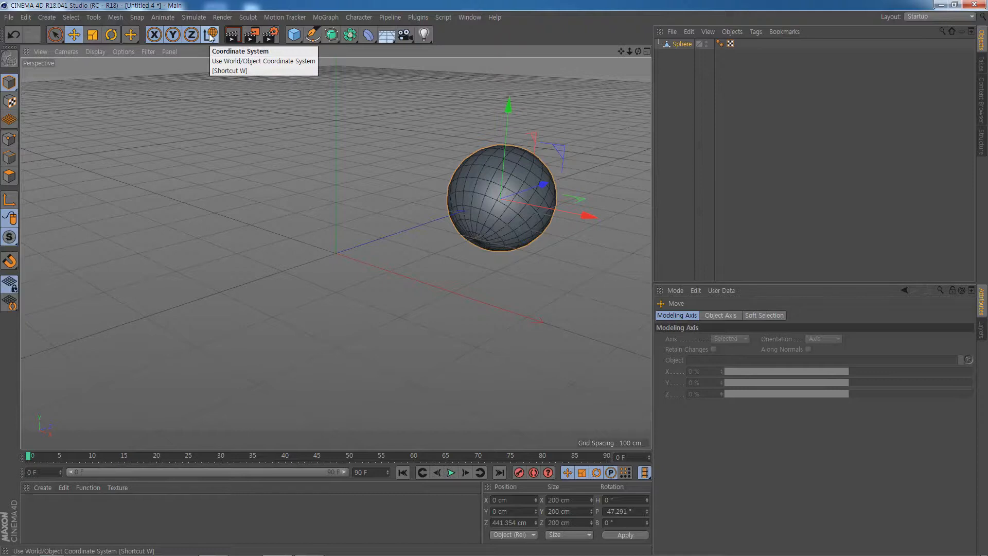
pyautogui.click(210, 35)
pyautogui.click(210, 35)
pyautogui.click(210, 35)
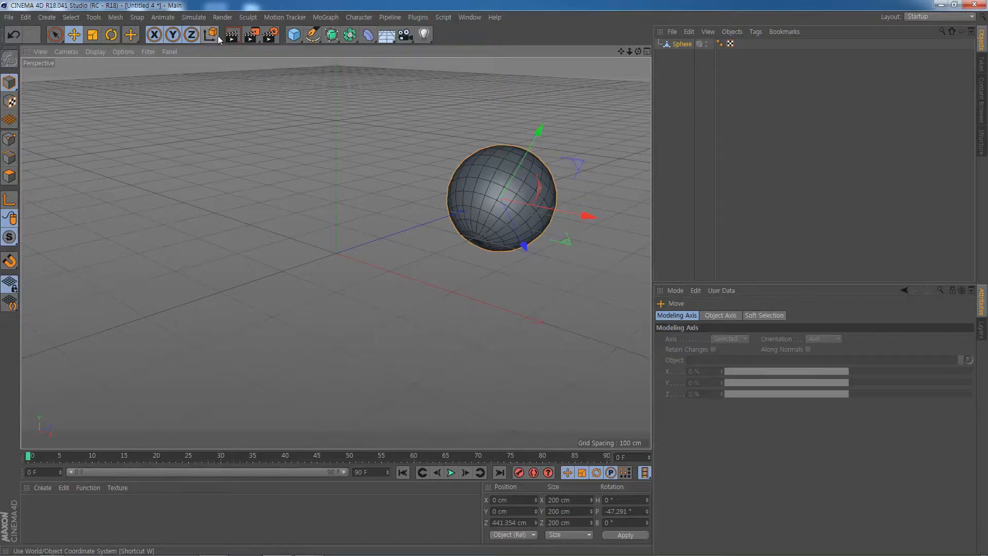
pyautogui.press('w')
pyautogui.press('w')
pyautogui.press('w')
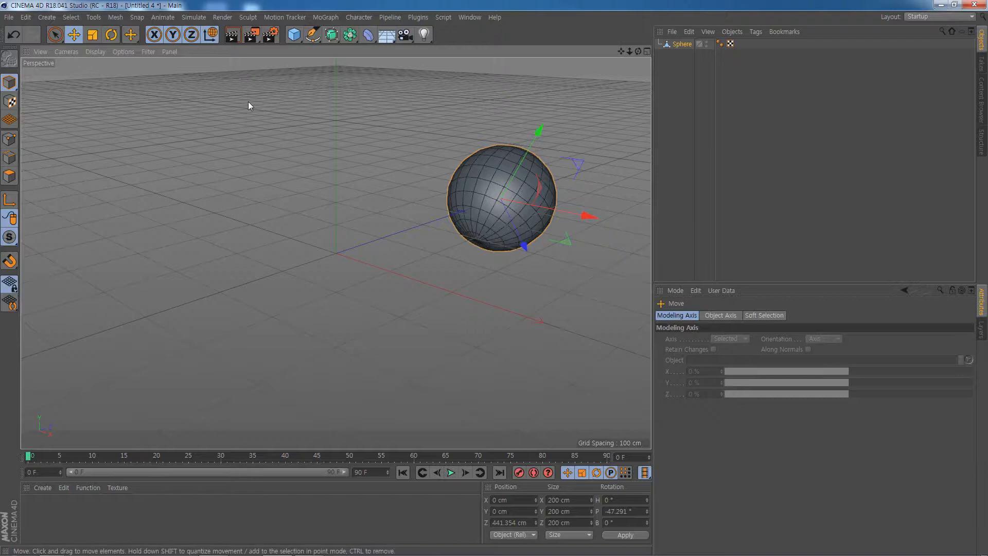
pyautogui.press('w')
# Reset the sphere's pitch rotation to 0°
pyautogui.click(636, 512)
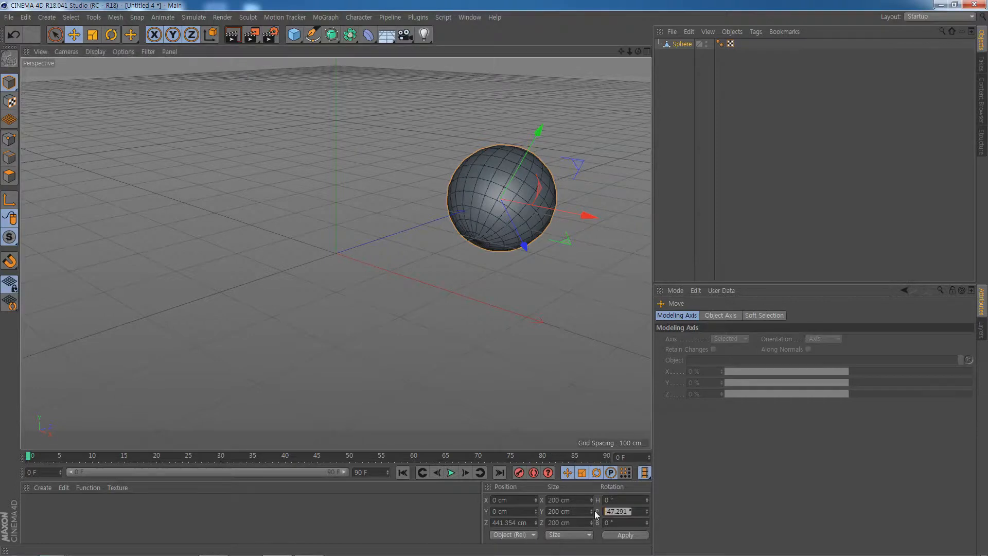
pyautogui.write('0')
pyautogui.press('Return')
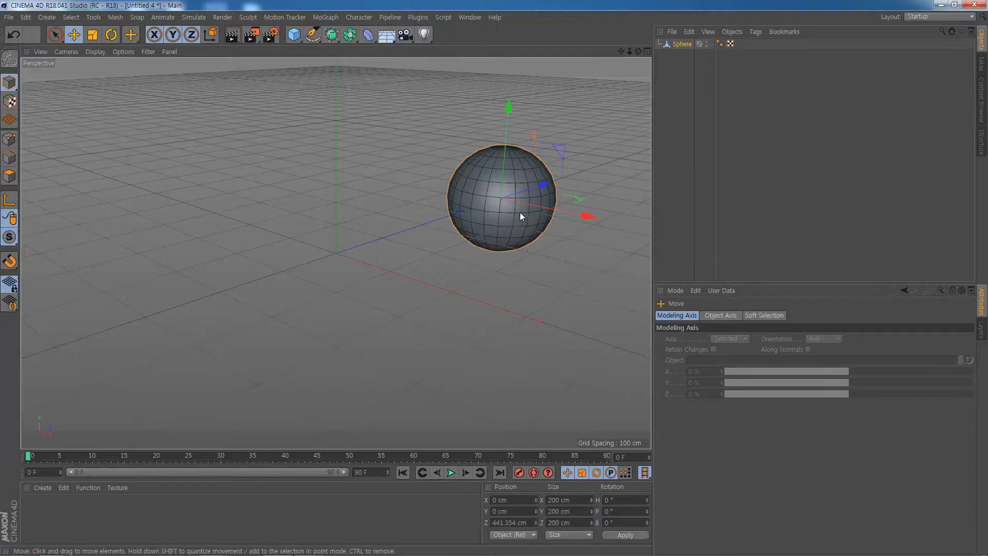
# Cycle through the point, edge and polygon modes, check a point's axes on the sphere's upper half, and return to Model mode
pyautogui.keyDown('alt'); pyautogui.moveTo(521, 211); pyautogui.dragTo(457, 234, button='middle'); pyautogui.keyUp('alt')
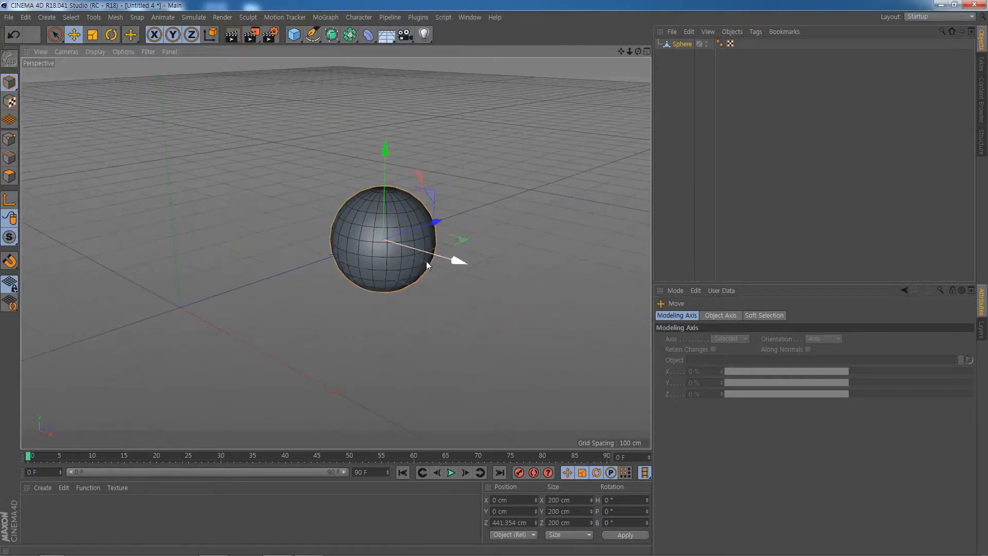
pyautogui.click(9, 139)
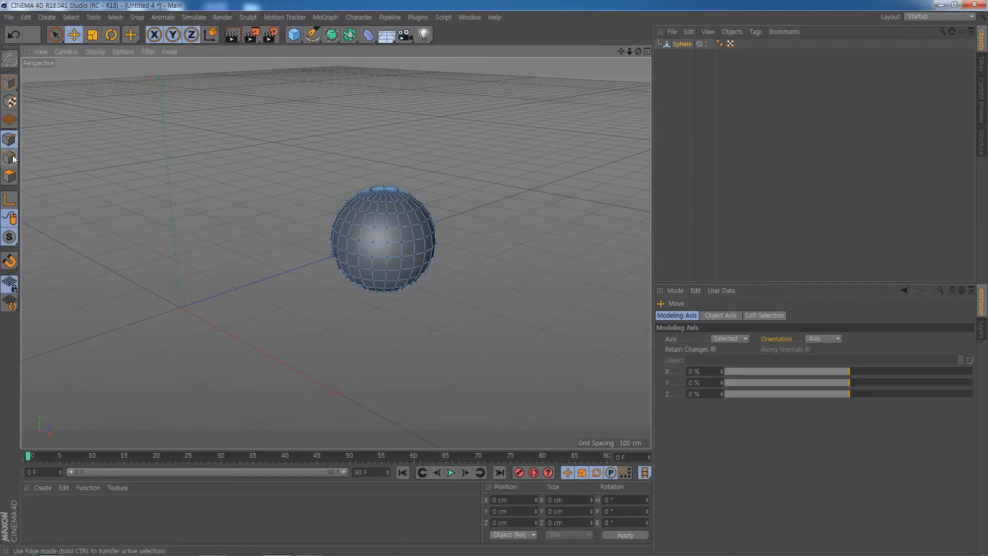
pyautogui.click(12, 158)
pyautogui.click(11, 176)
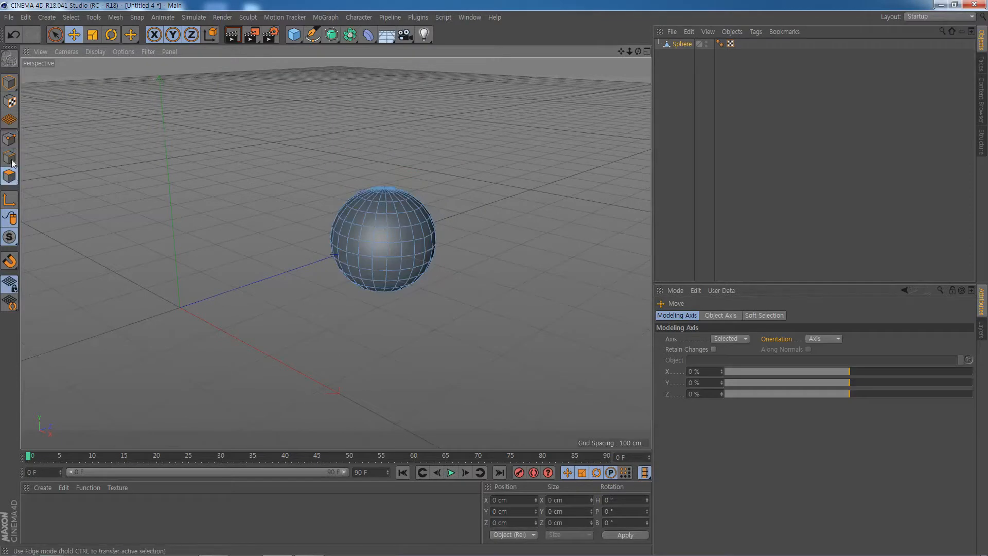
pyautogui.click(9, 139)
pyautogui.scroll(1, 324, 227)
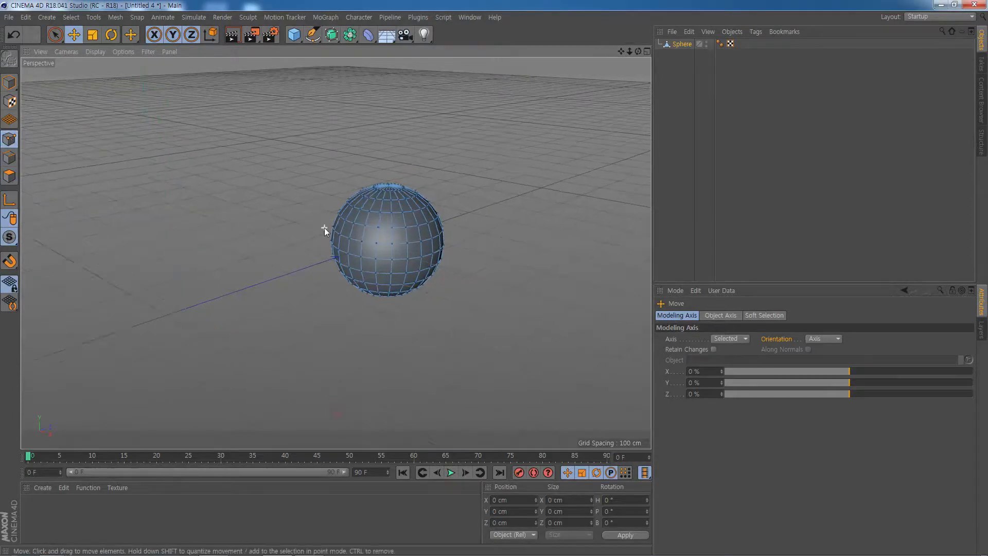
pyautogui.scroll(4, 325, 228)
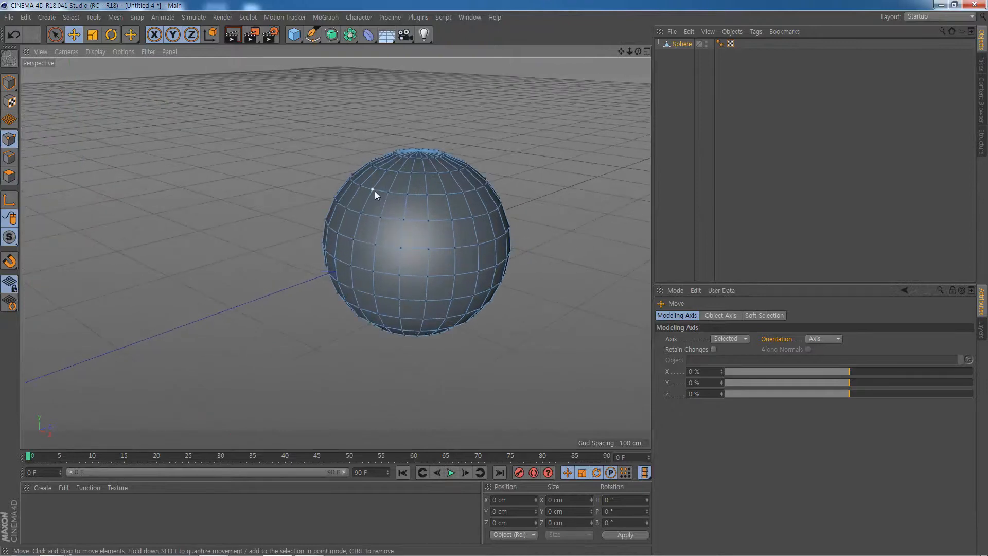
pyautogui.click(373, 189)
pyautogui.click(211, 36)
pyautogui.click(10, 82)
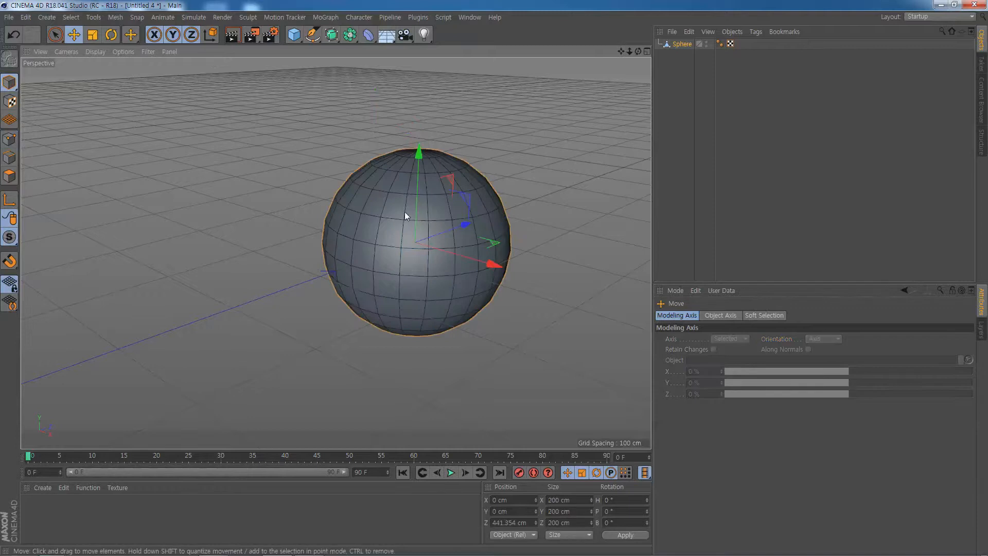
# Try a pitch of 25° on the sphere and set its pitch rotation to -35°
pyautogui.doubleClick(605, 511)
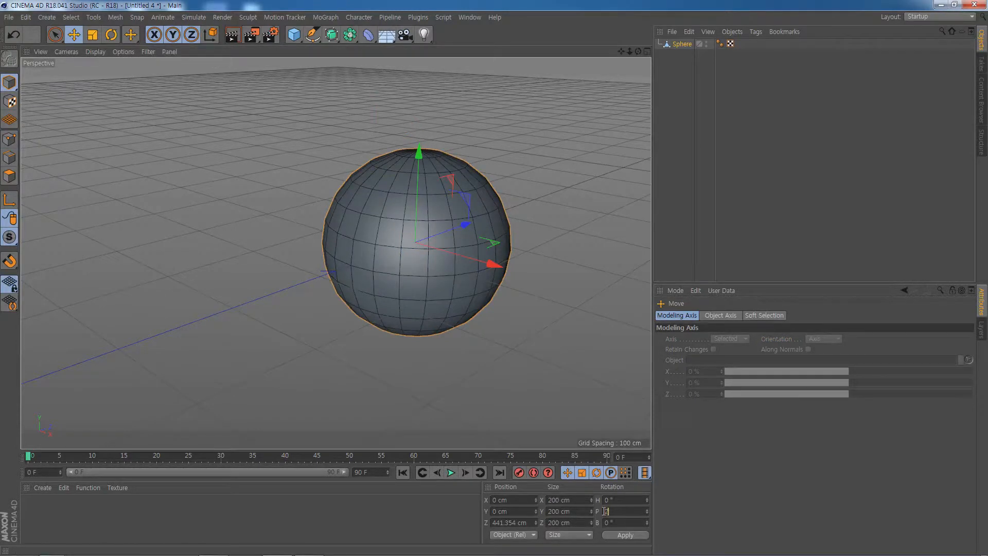
pyautogui.write('25')
pyautogui.press('Return')
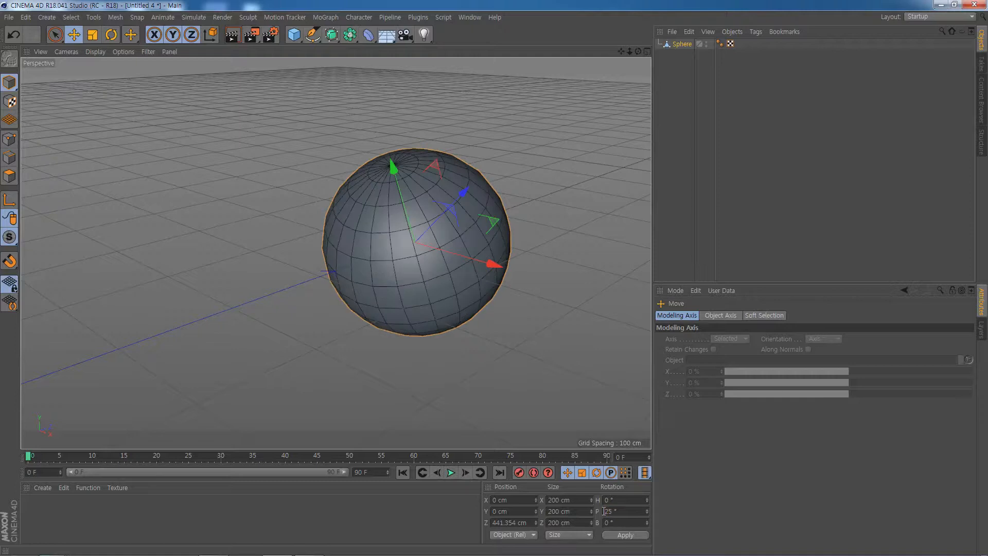
pyautogui.doubleClick(605, 511)
pyautogui.press('Return')
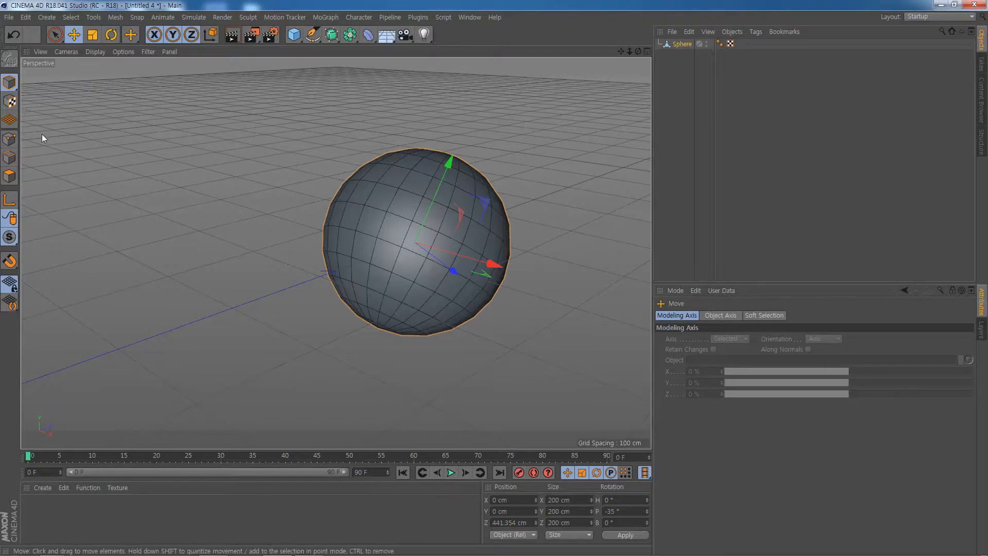
# In point mode, select a point on the sphere's upper part and compare its world axes with its object axes
pyautogui.click(9, 138)
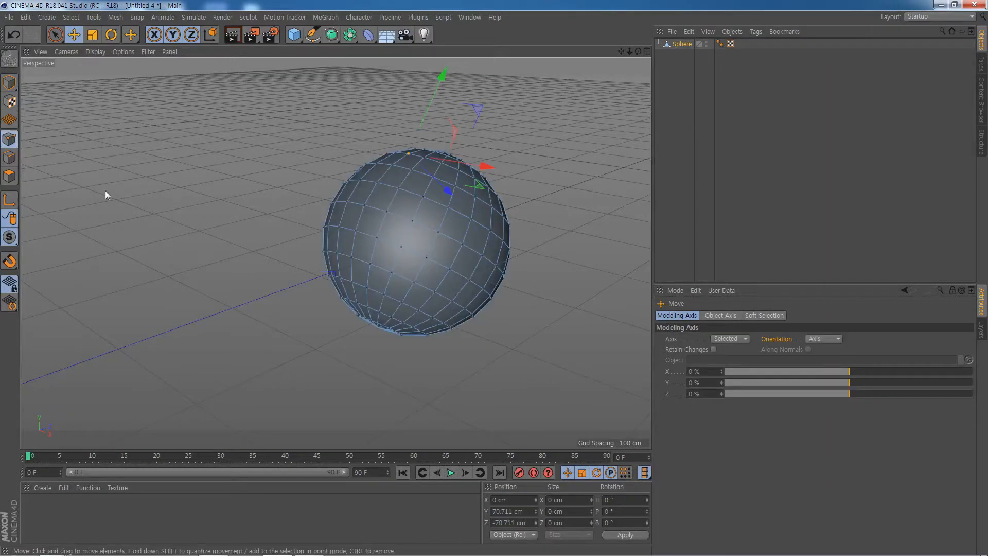
pyautogui.click(399, 188)
pyautogui.click(393, 166)
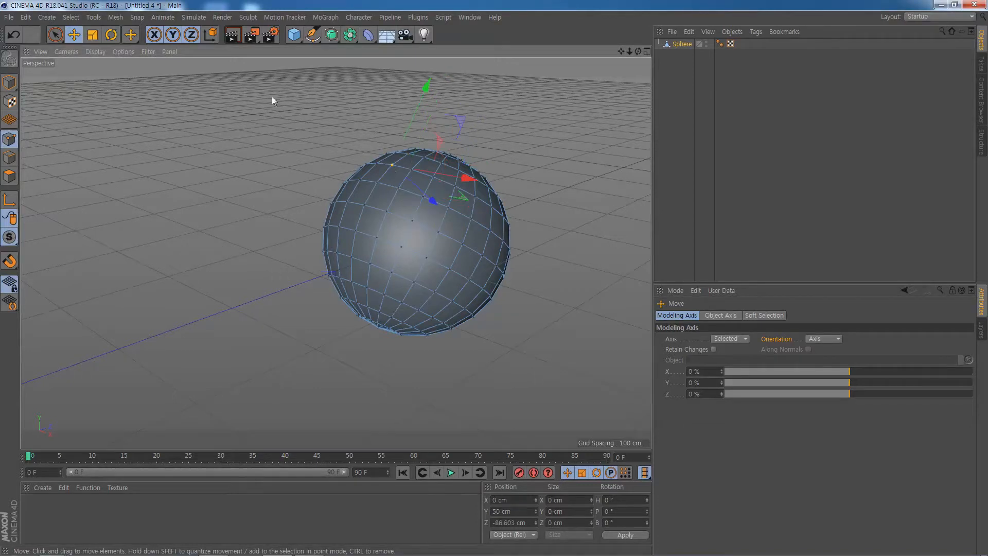
pyautogui.click(213, 35)
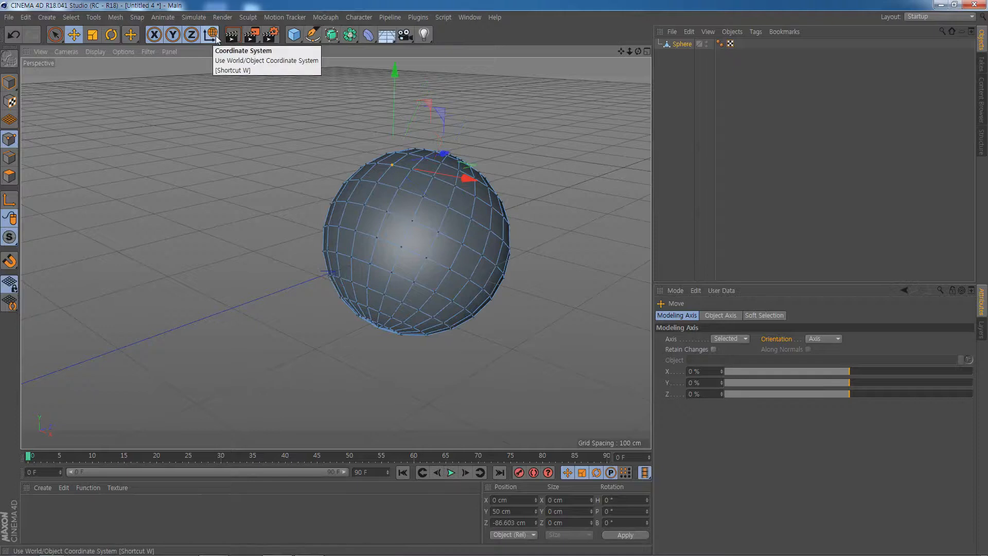
pyautogui.click(214, 36)
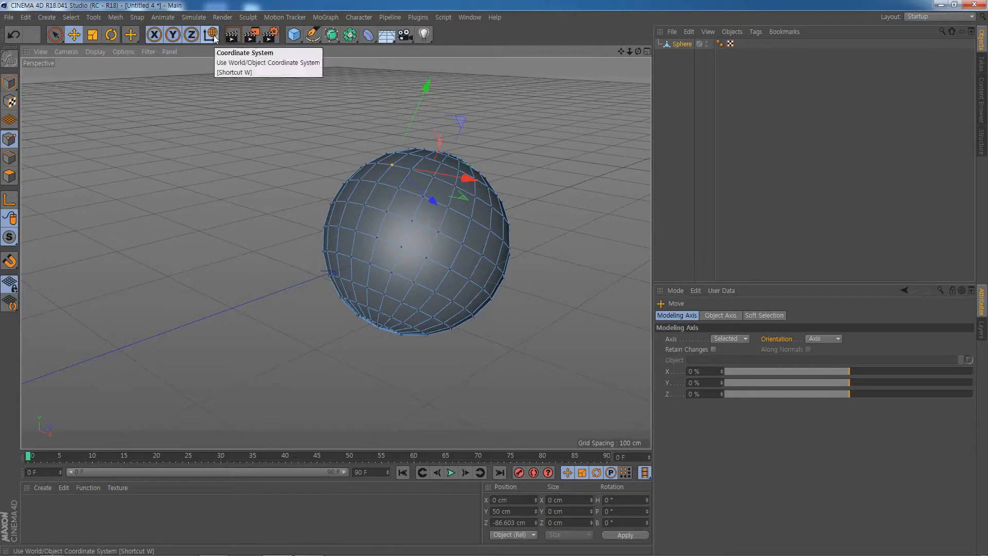
pyautogui.click(214, 37)
pyautogui.click(214, 35)
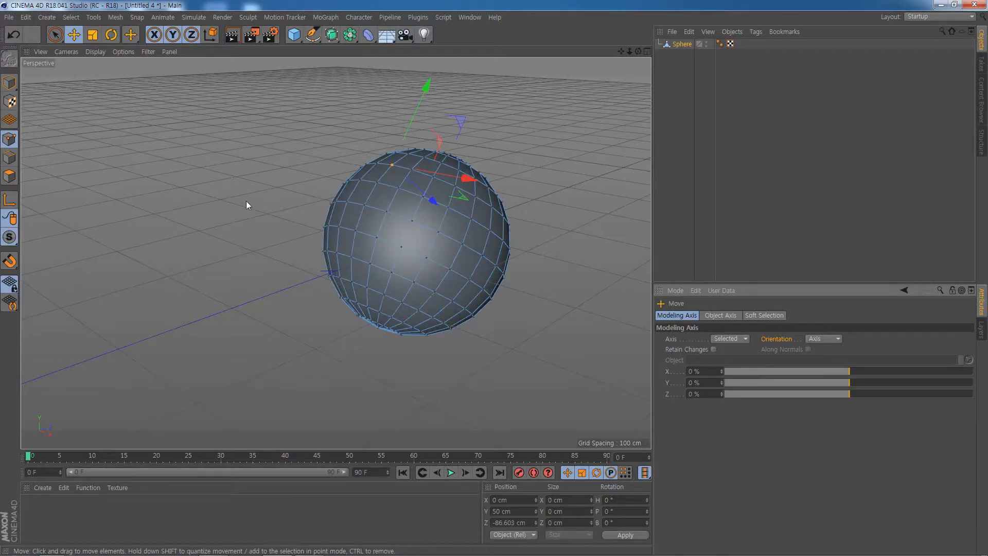
# Switch to polygon mode and select several single polygons on the sphere's upper half in turn to examine their axes
pyautogui.click(10, 176)
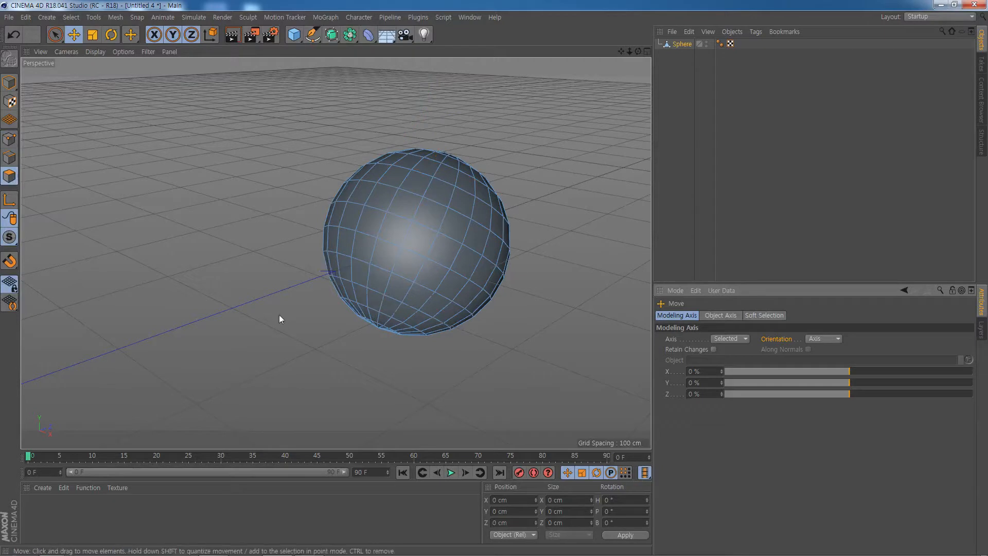
pyautogui.scroll(-4, 279, 314)
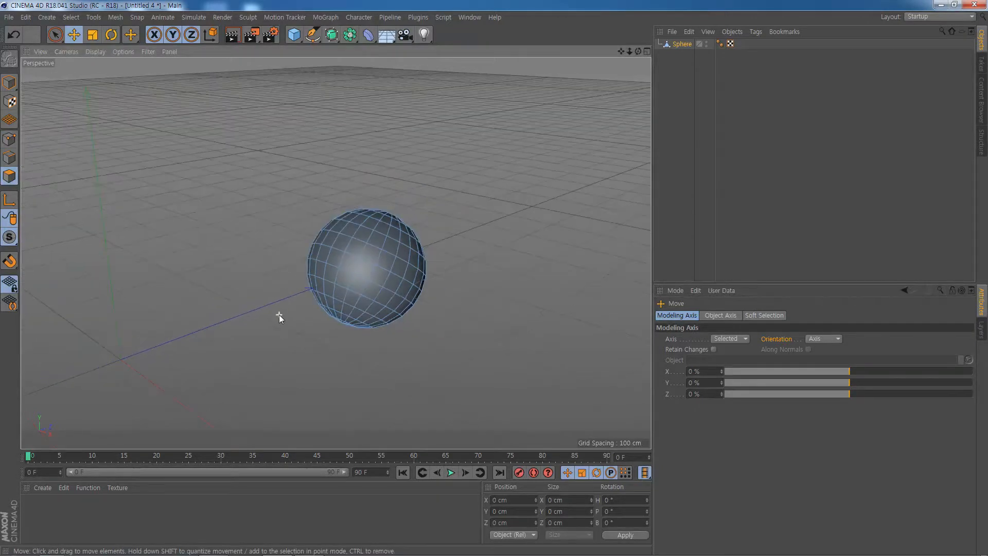
pyautogui.scroll(-2, 279, 315)
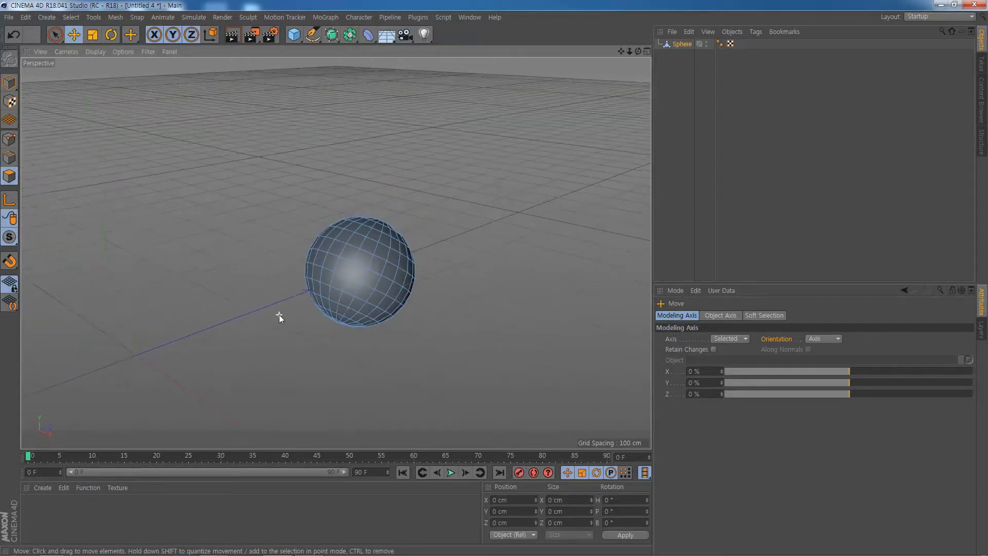
pyautogui.keyDown('alt'); pyautogui.moveTo(292, 317); pyautogui.dragTo(320, 290, button='middle'); pyautogui.keyUp('alt')
pyautogui.keyDown('alt'); pyautogui.moveTo(320, 291); pyautogui.dragTo(351, 259); pyautogui.keyUp('alt')
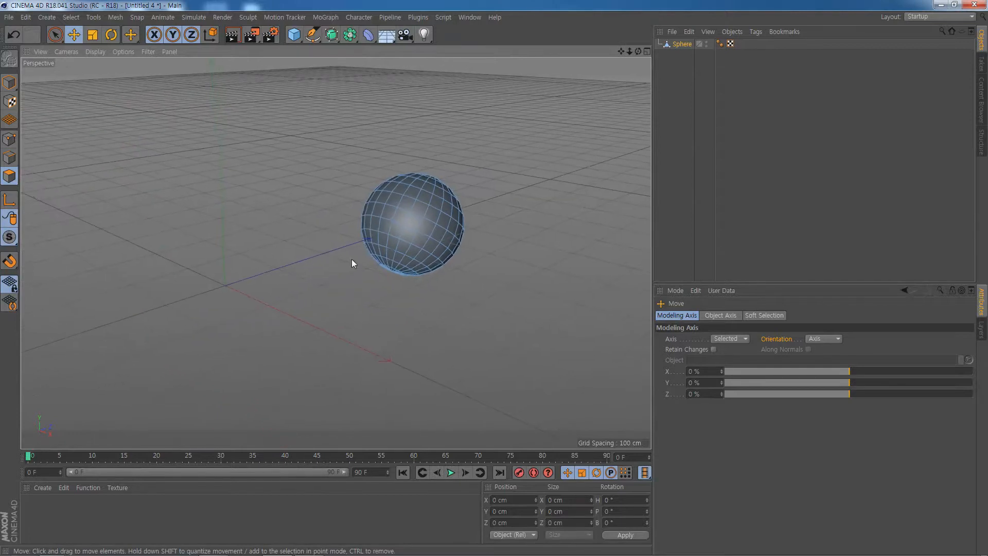
pyautogui.click(393, 201)
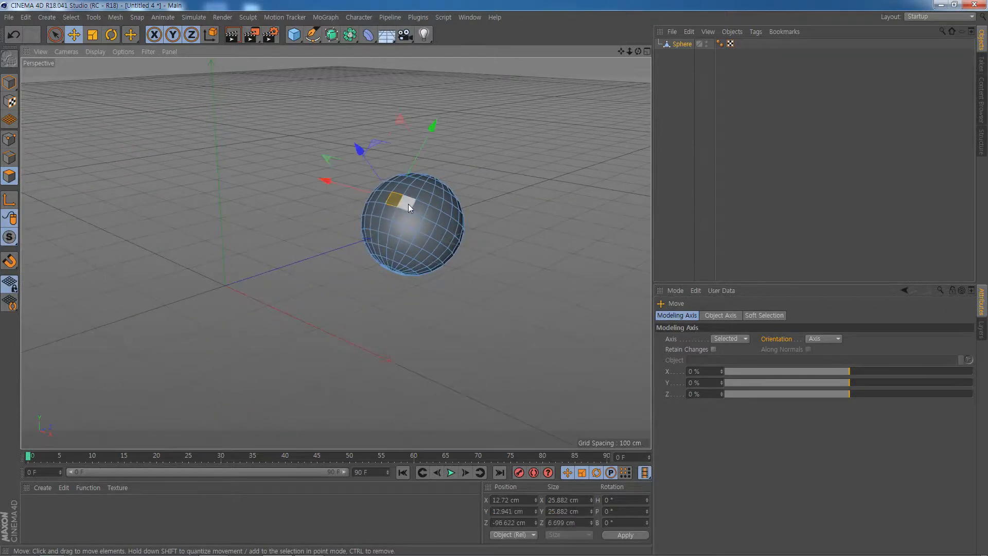
pyautogui.click(409, 203)
pyautogui.click(434, 192)
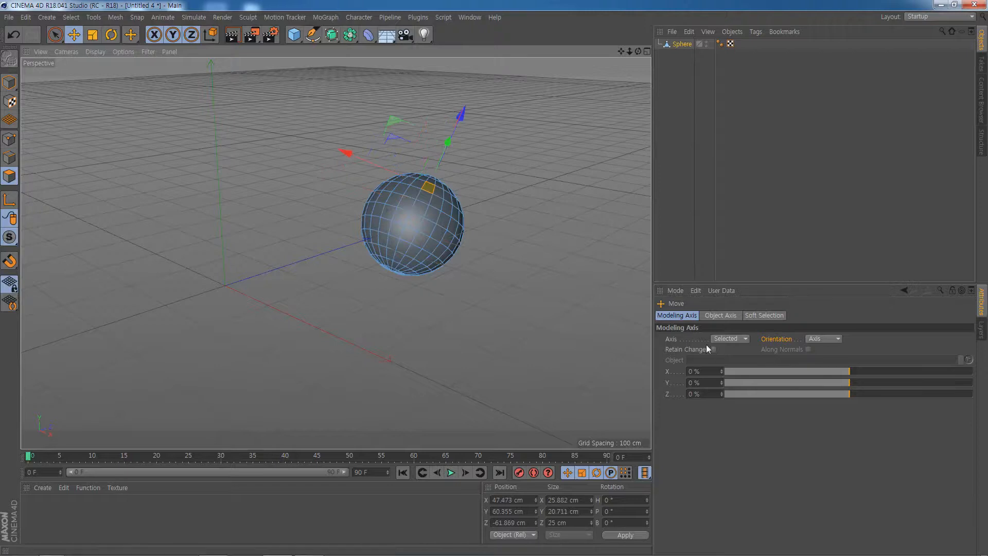
# Keep the modeling axis on Selected and select a single polygon on the sphere's front, just beside its centre
pyautogui.click(745, 339)
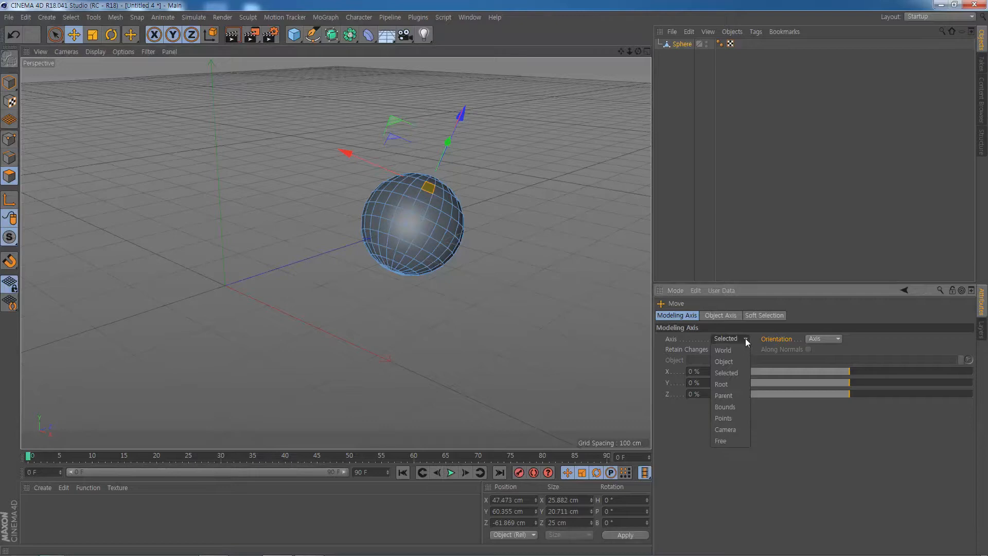
pyautogui.click(745, 371)
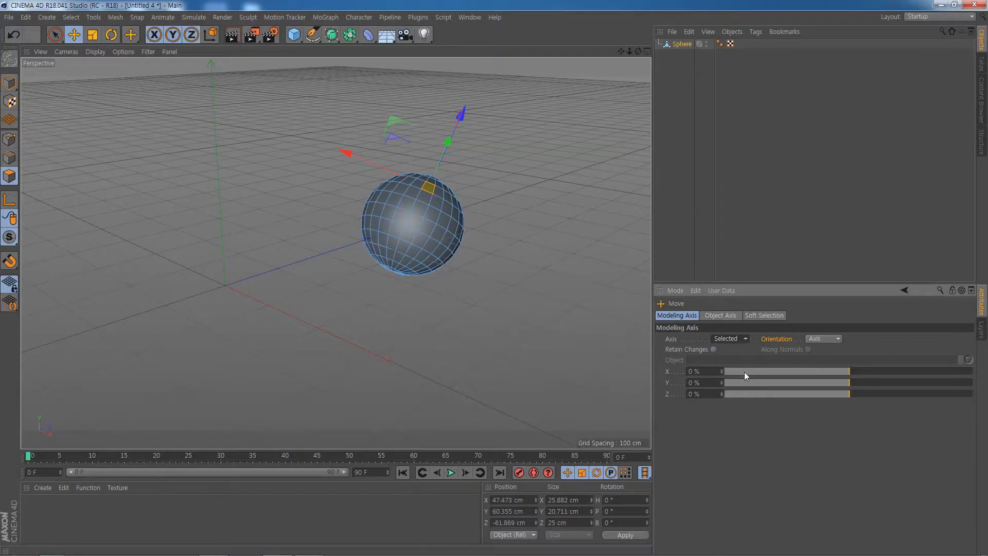
pyautogui.click(439, 237)
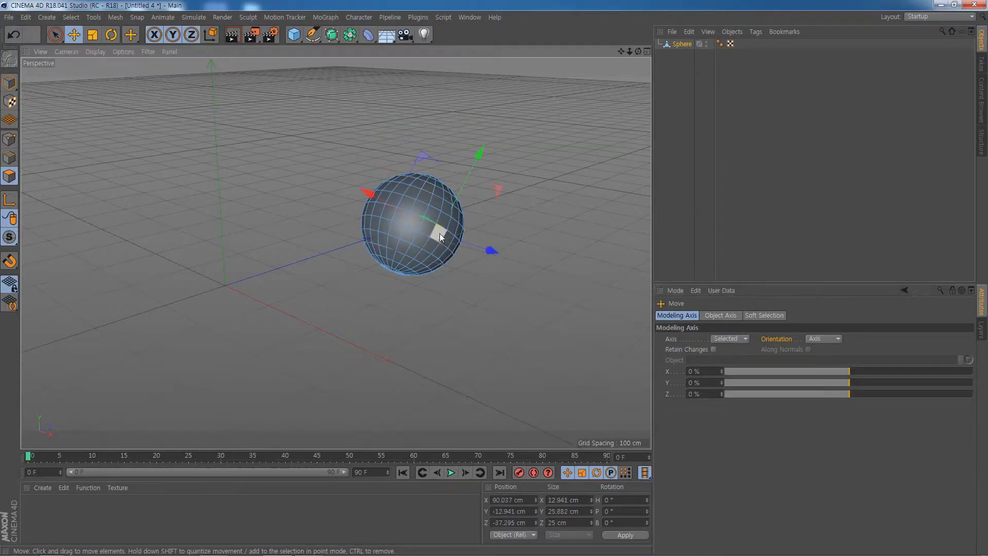
pyautogui.click(398, 221)
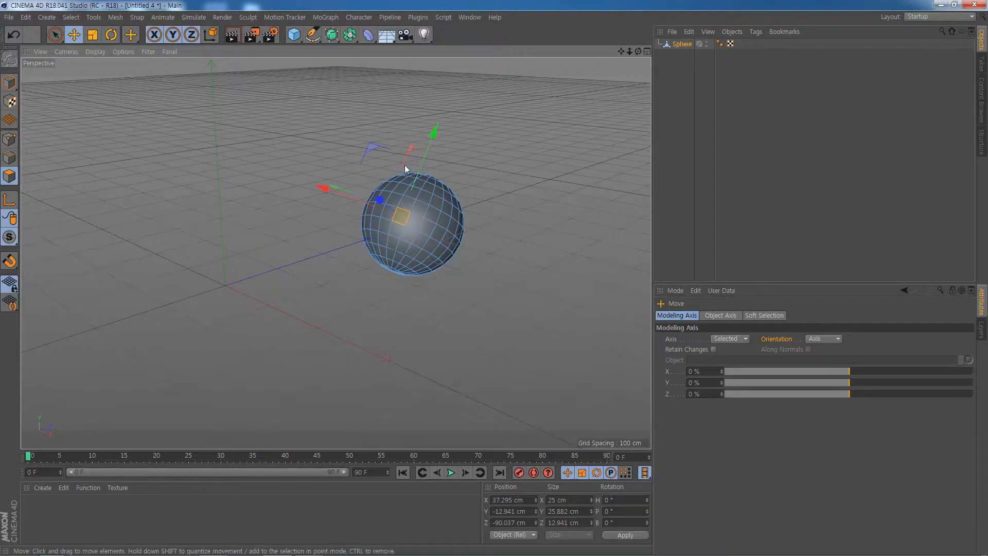
# Pass through edge mode back to polygon mode and set the modeling axis to World
pyautogui.click(11, 155)
pyautogui.click(11, 174)
pyautogui.click(746, 340)
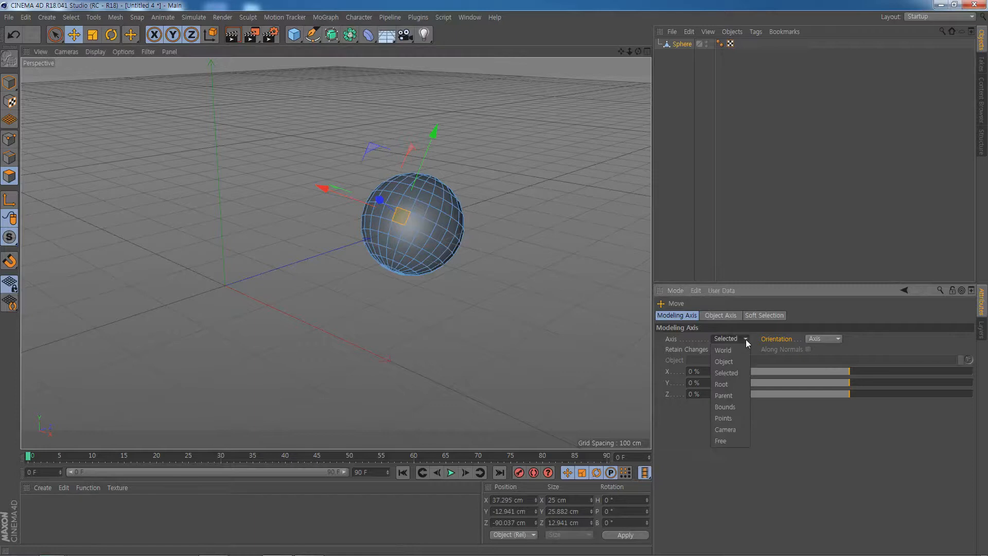
pyautogui.click(740, 350)
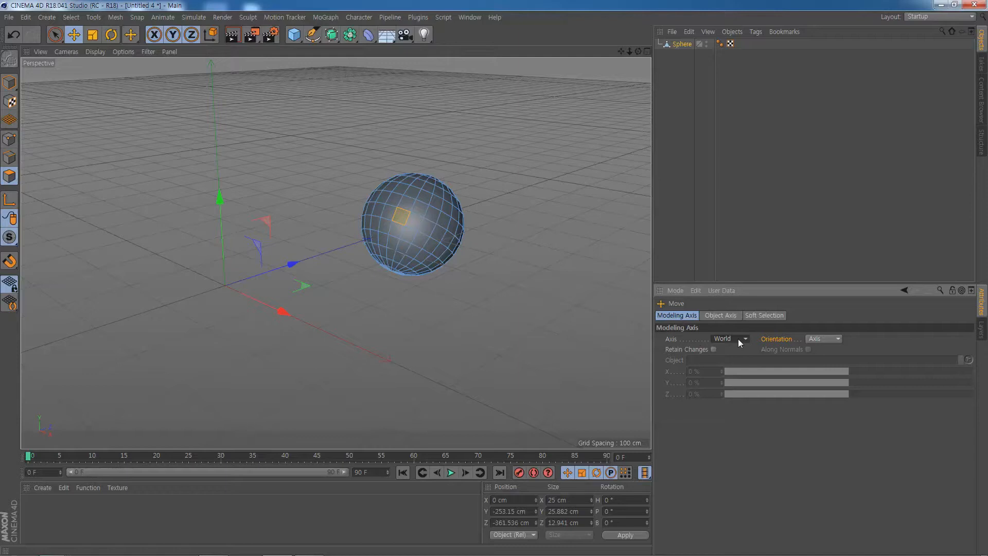
# Try to rotate the selected polygon about the world origin, and undo the rotation
pyautogui.click(111, 35)
pyautogui.moveTo(202, 241); pyautogui.dragTo(179, 266)
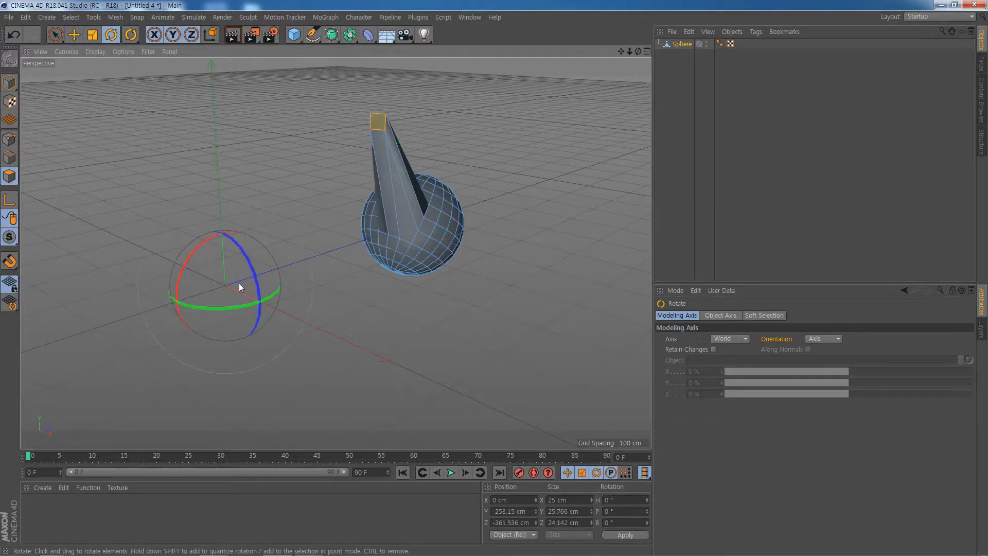
pyautogui.hotkey('ctrl', 'z')
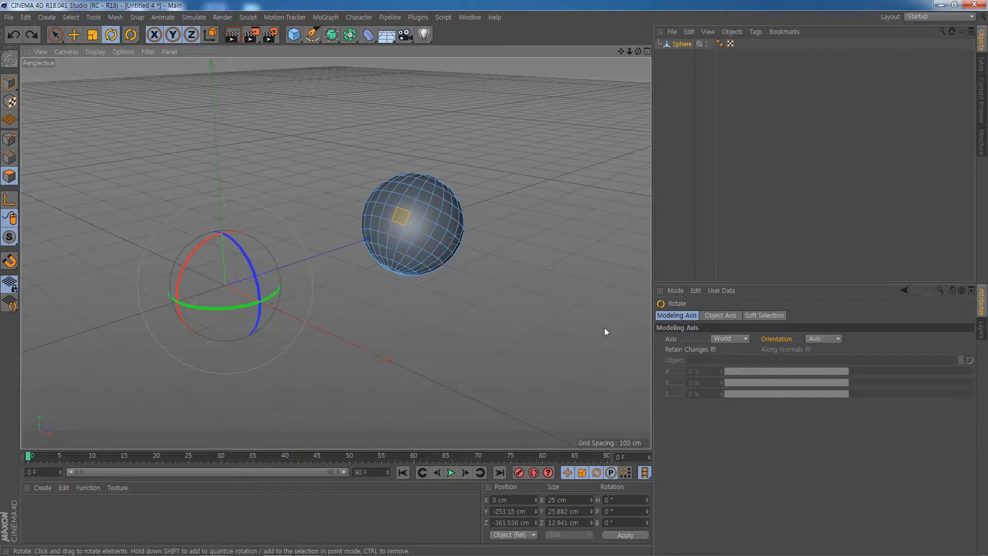
# Switch to the Move tool and try the Object modeling axis for the selected polygon before setting it to Selected
pyautogui.click(75, 35)
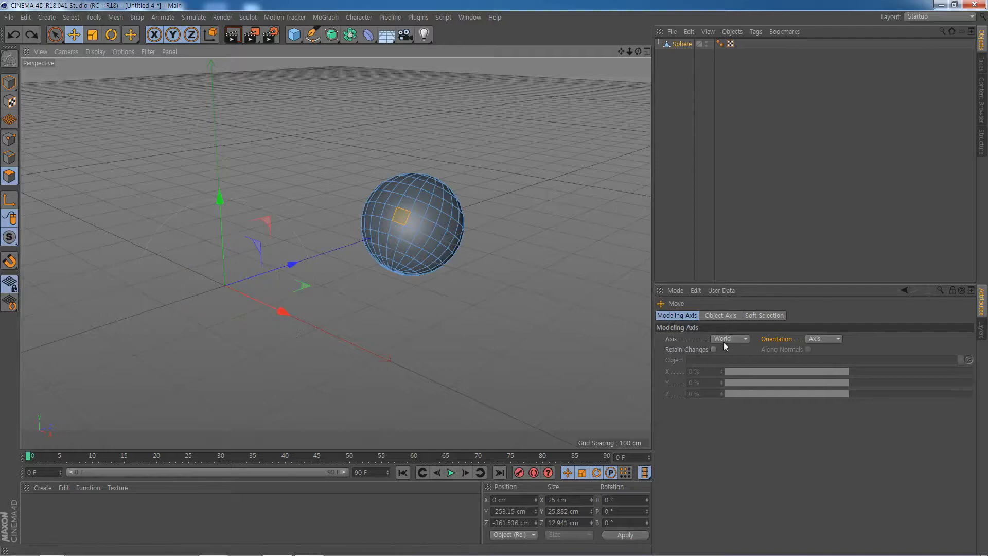
pyautogui.click(745, 338)
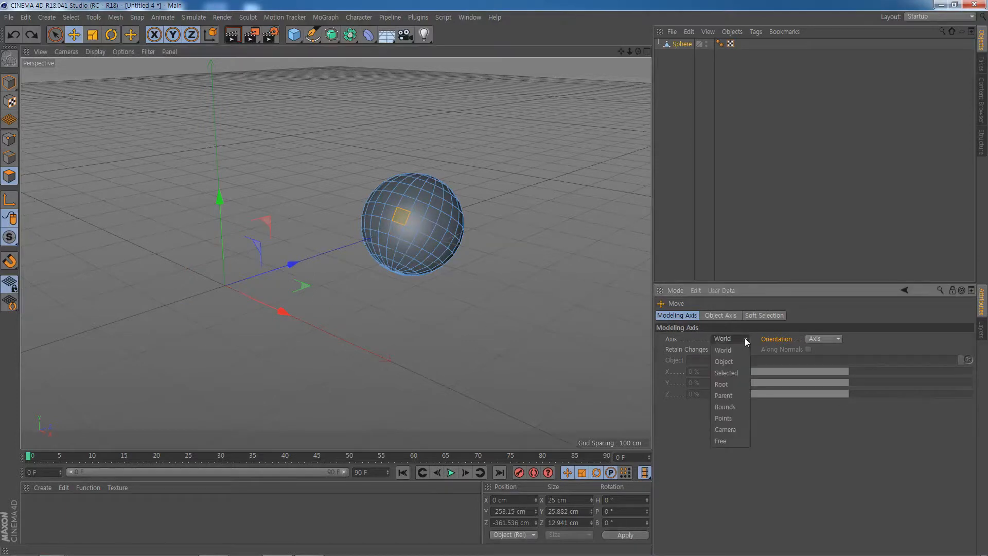
pyautogui.click(738, 361)
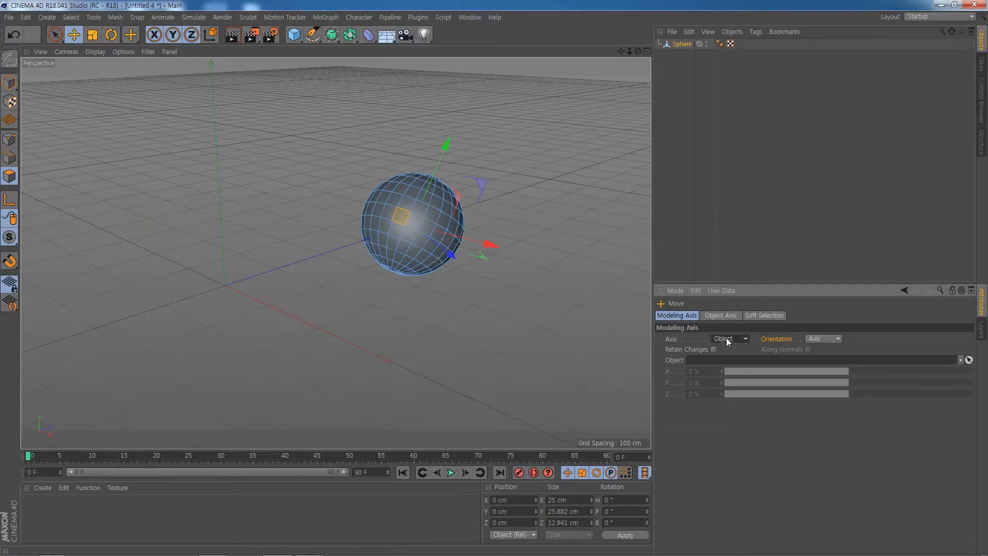
pyautogui.click(745, 338)
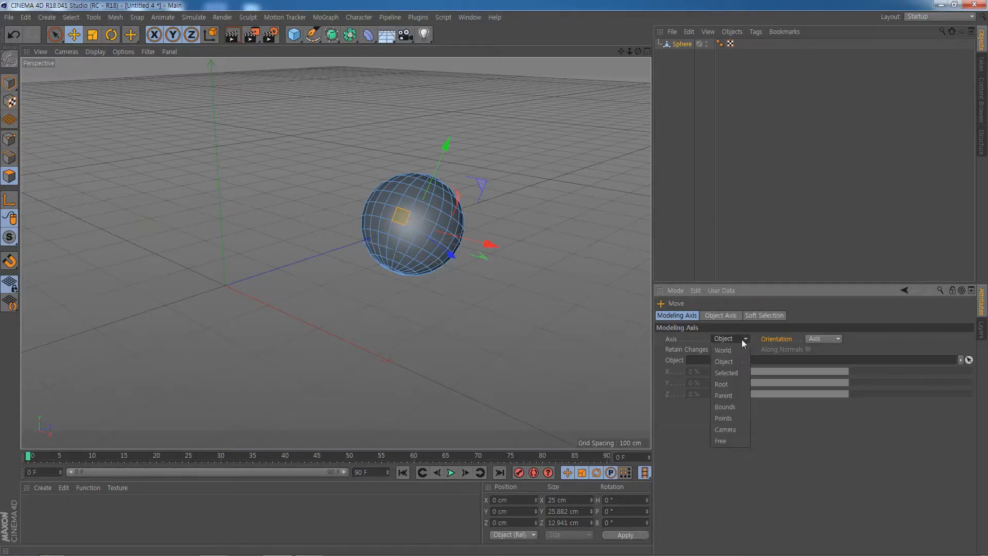
pyautogui.click(738, 371)
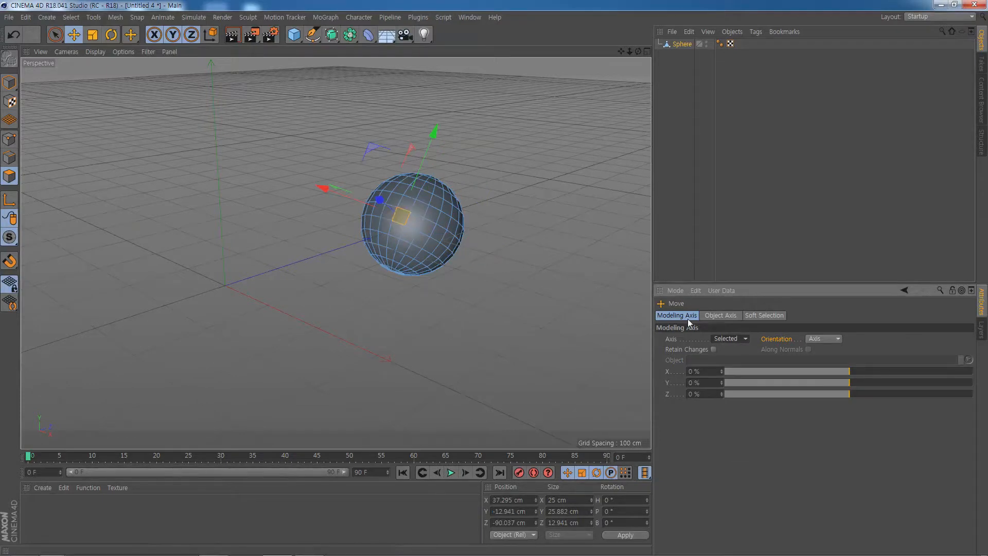
# Compare the Object and Root modeling axes for the selected polygon, and return the axis to Selected
pyautogui.click(744, 339)
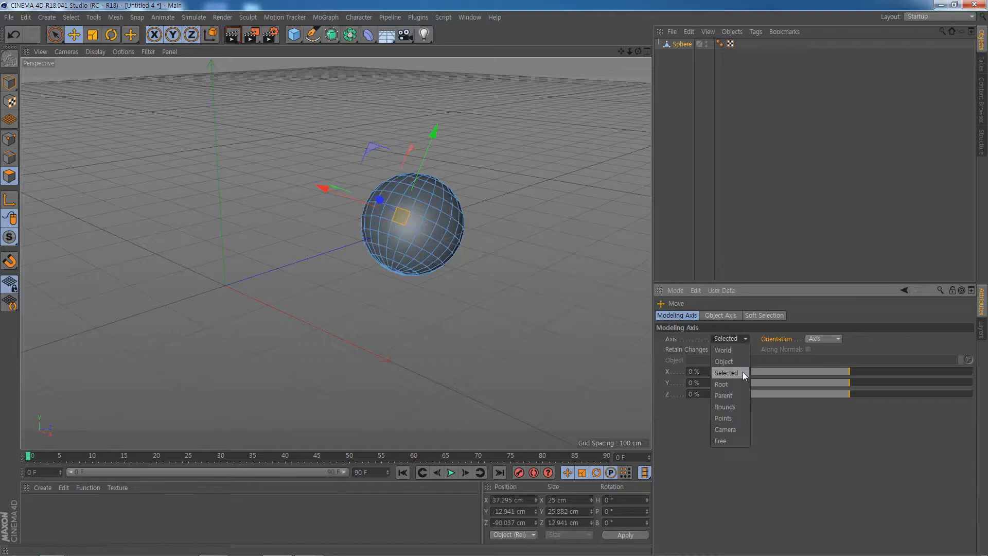
pyautogui.click(740, 361)
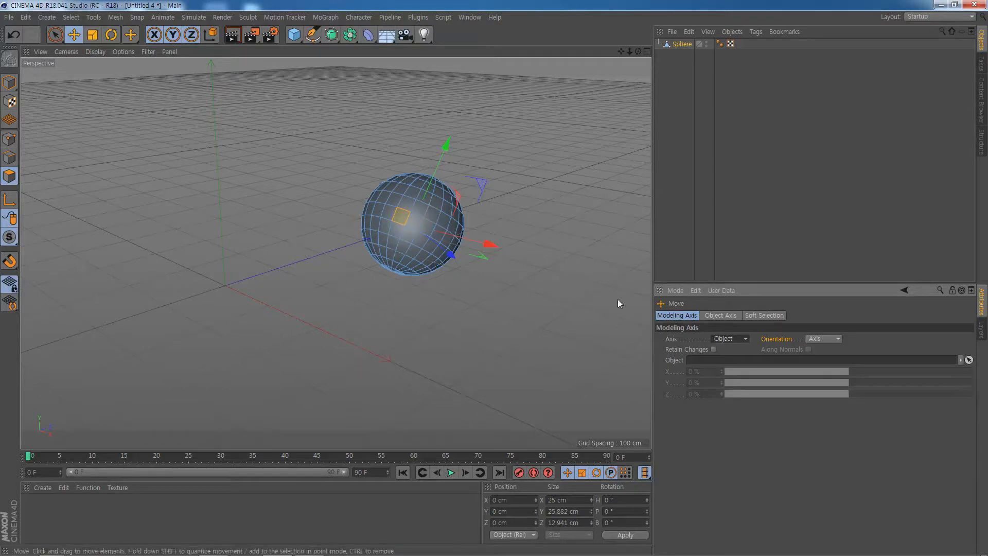
pyautogui.click(744, 339)
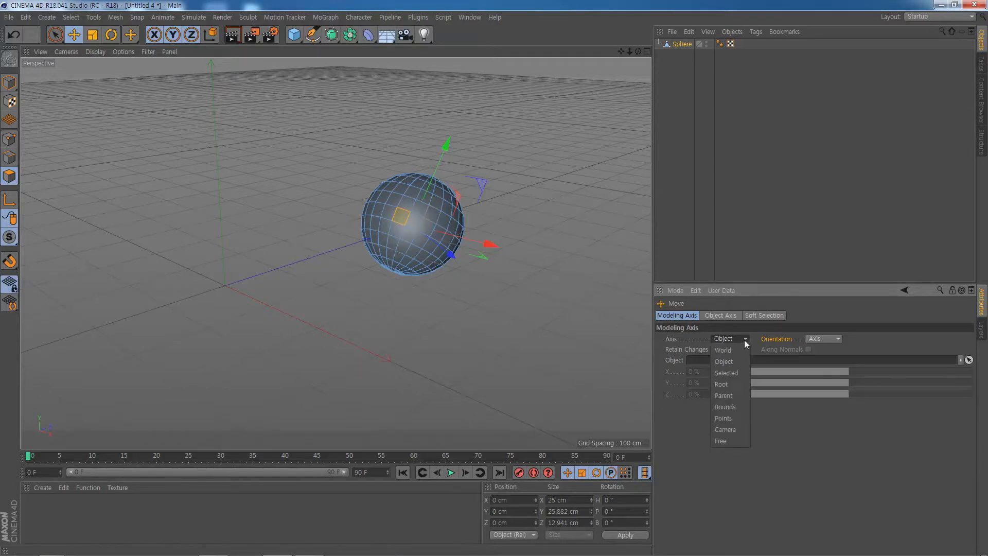
pyautogui.click(737, 385)
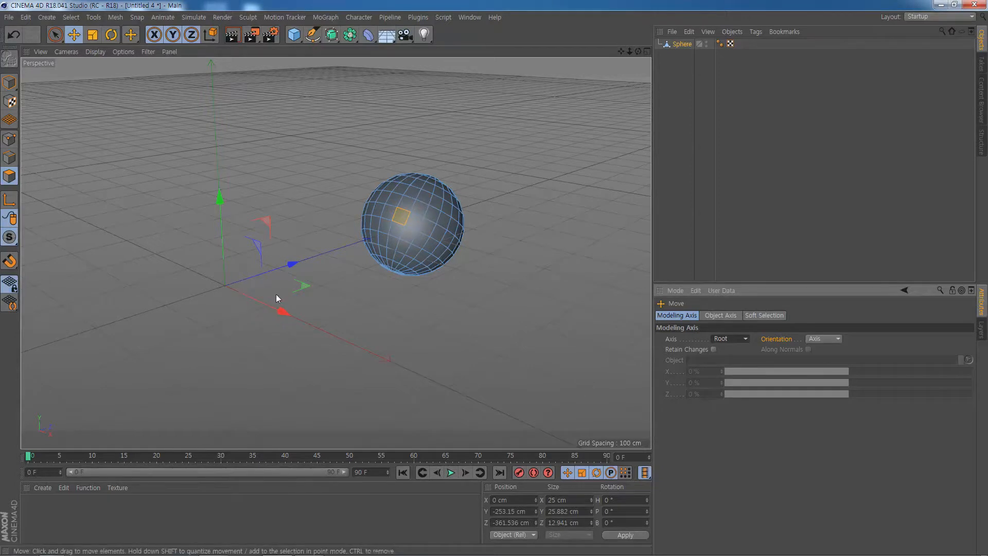
pyautogui.click(746, 339)
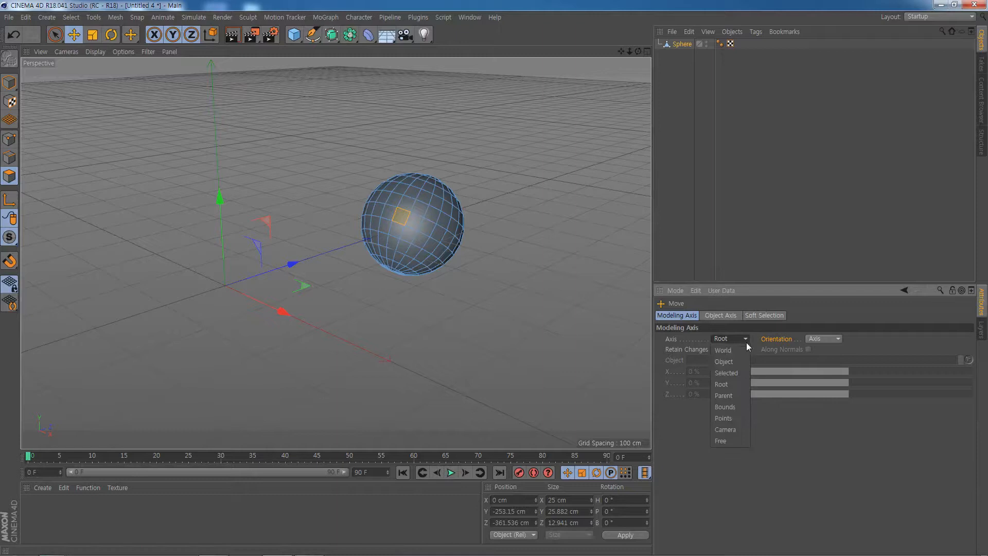
pyautogui.click(741, 372)
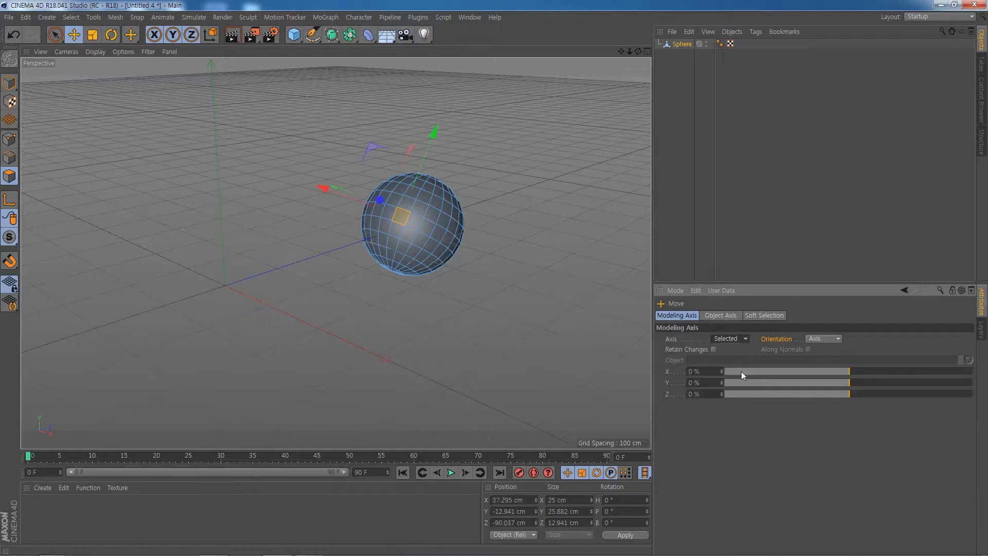
pyautogui.click(746, 340)
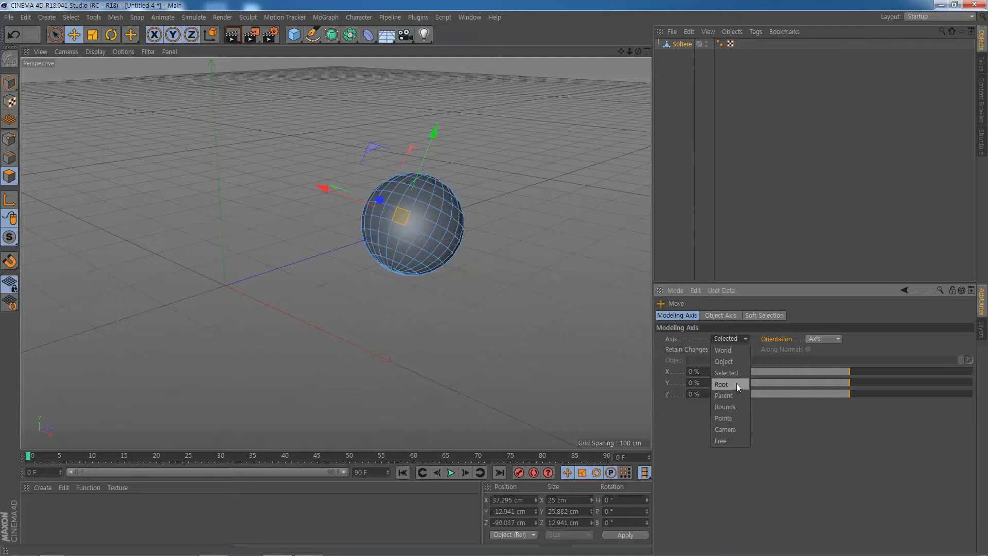
pyautogui.click(543, 291)
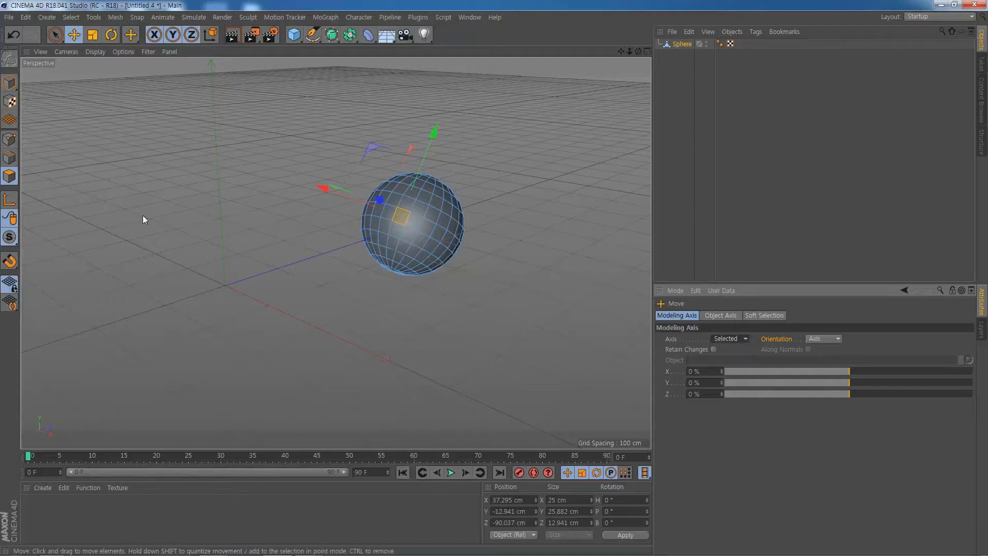
# Add a cube, move it up and away from the world origin, and make the sphere its child
pyautogui.click(292, 36)
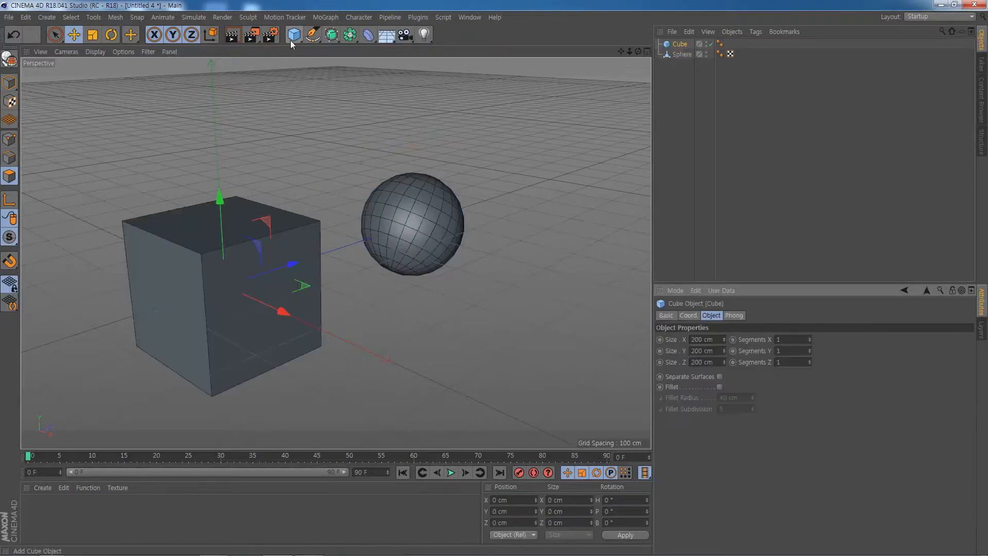
pyautogui.moveTo(273, 307); pyautogui.dragTo(290, 161)
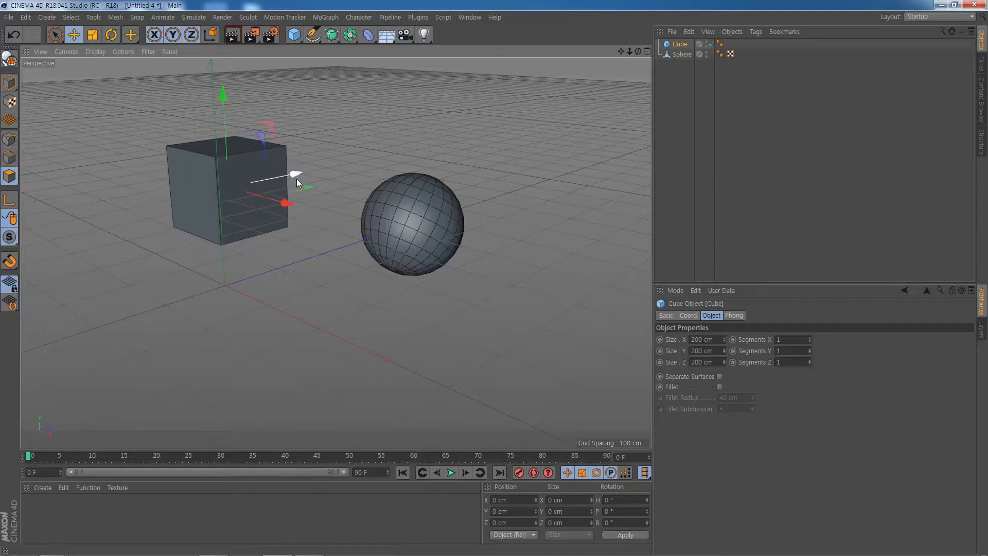
pyautogui.click(683, 55)
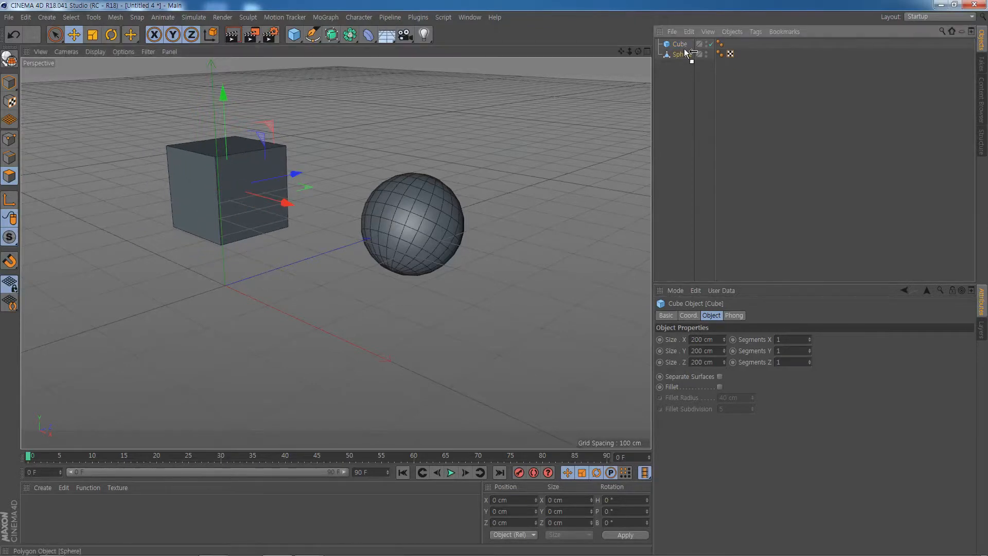
pyautogui.moveTo(683, 46); pyautogui.dragTo(680, 45)
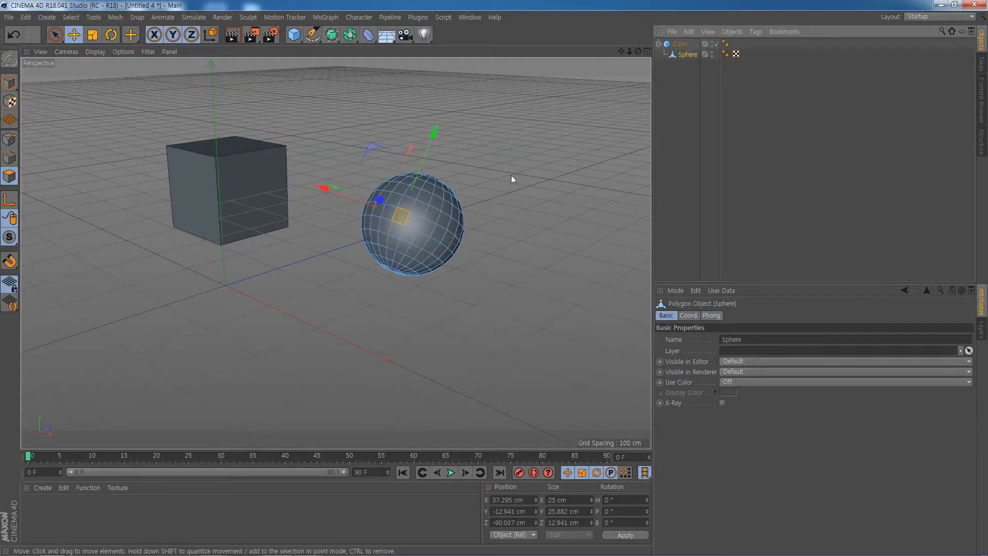
# Add a tube and move it in front of the world origin, clear of the cube and the sphere
pyautogui.click(294, 37)
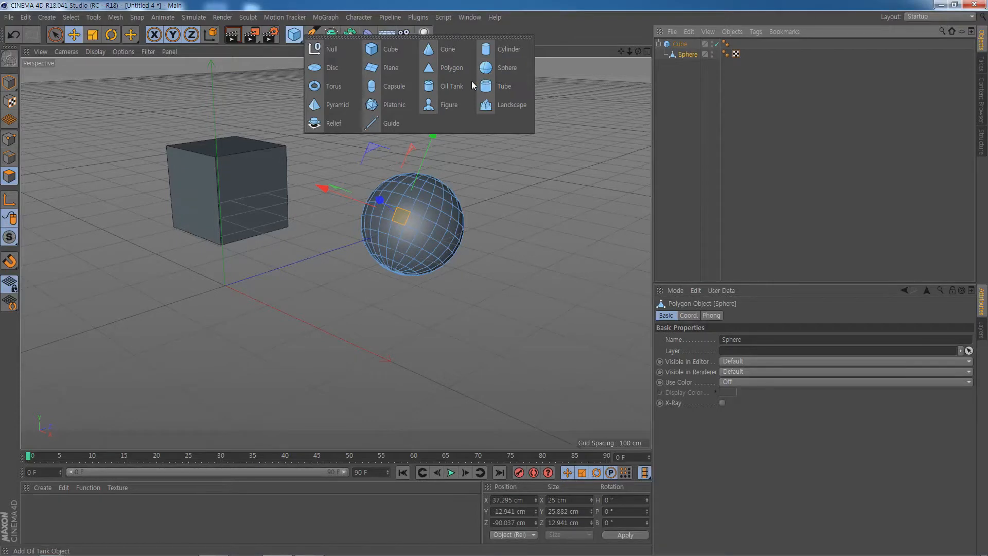
pyautogui.click(502, 87)
pyautogui.moveTo(284, 270); pyautogui.dragTo(157, 327)
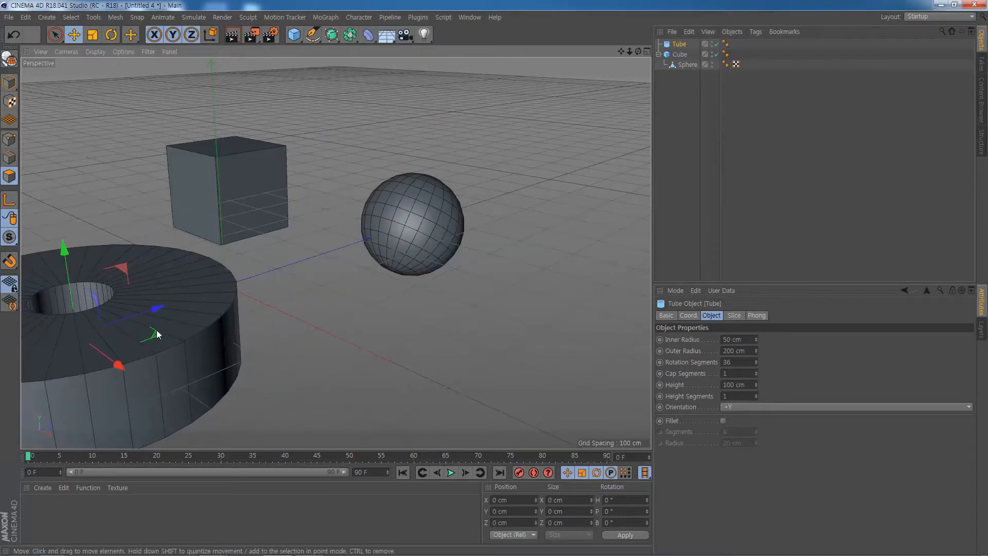
pyautogui.scroll(-1, 157, 332)
pyautogui.scroll(-4, 157, 330)
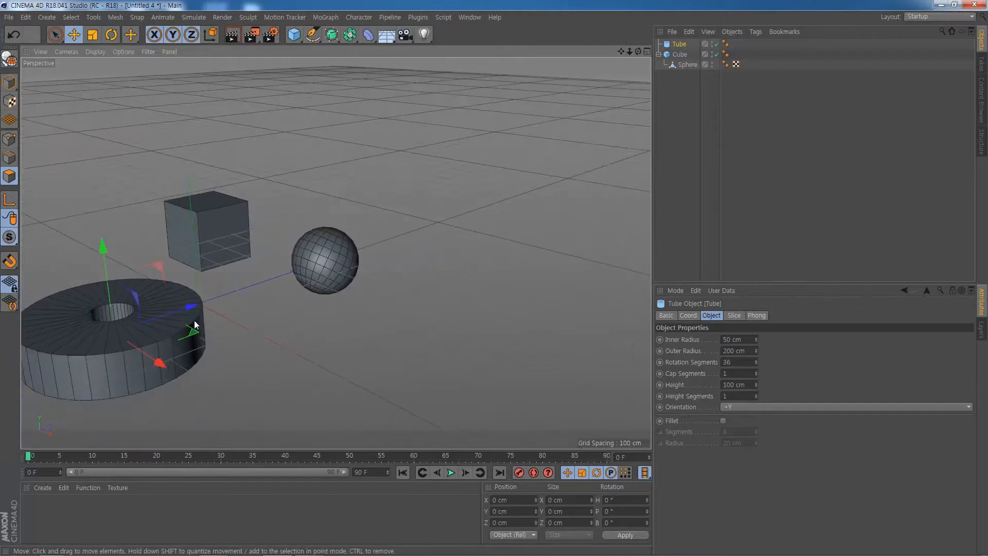
pyautogui.keyDown('alt'); pyautogui.moveTo(196, 319); pyautogui.dragTo(302, 249, button='middle'); pyautogui.keyUp('alt')
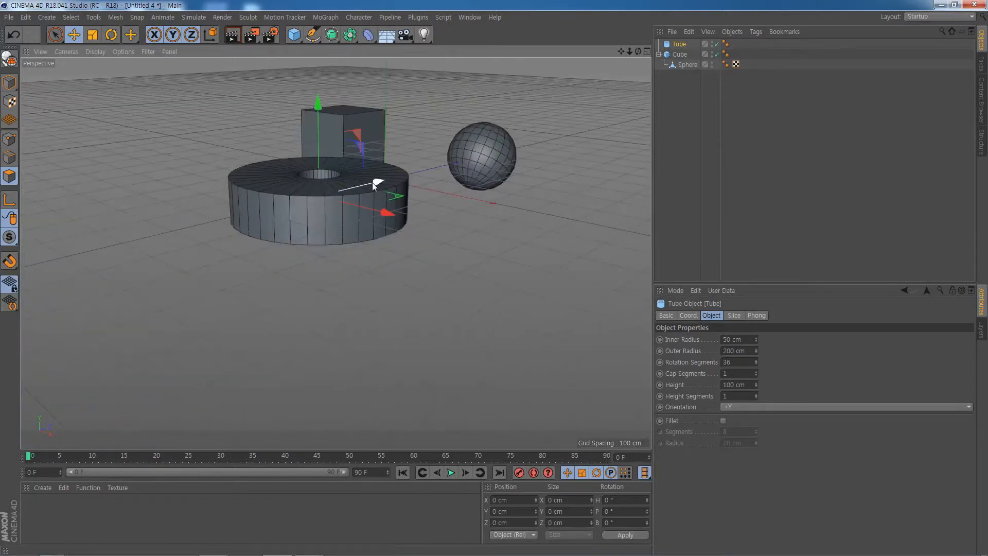
pyautogui.moveTo(374, 186); pyautogui.dragTo(325, 210)
pyautogui.keyDown('alt'); pyautogui.moveTo(410, 198); pyautogui.dragTo(386, 235, button='middle'); pyautogui.keyUp('alt')
pyautogui.keyDown('alt'); pyautogui.moveTo(408, 258); pyautogui.dragTo(406, 264); pyautogui.keyUp('alt')
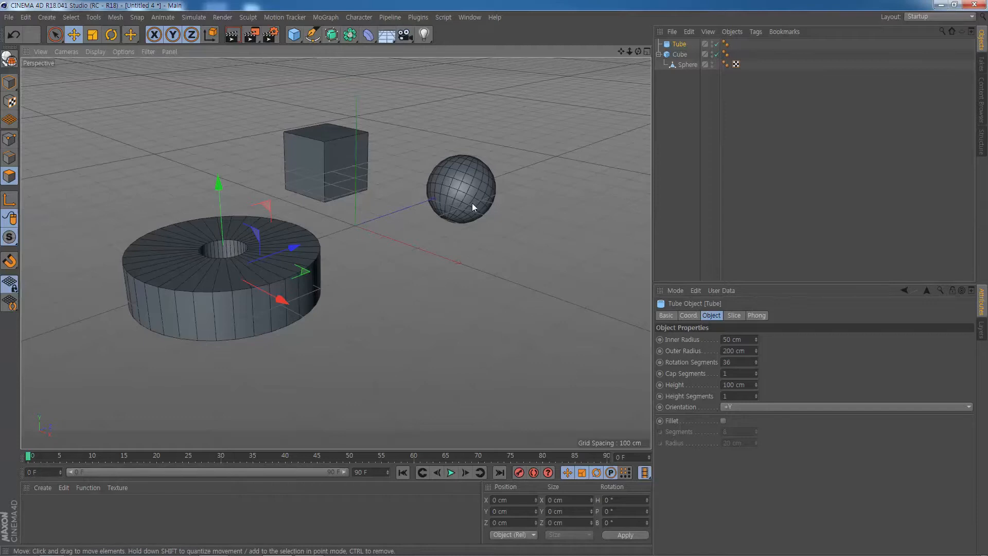
# Reselect the sphere with its polygon and look through the Move tool's modeling axis choices without changing the axis
pyautogui.click(677, 155)
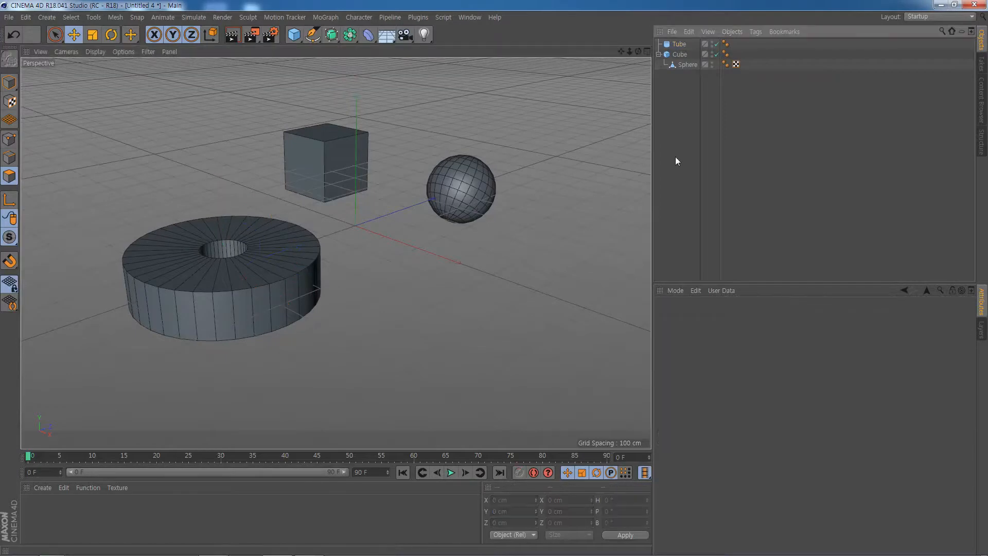
pyautogui.click(456, 185)
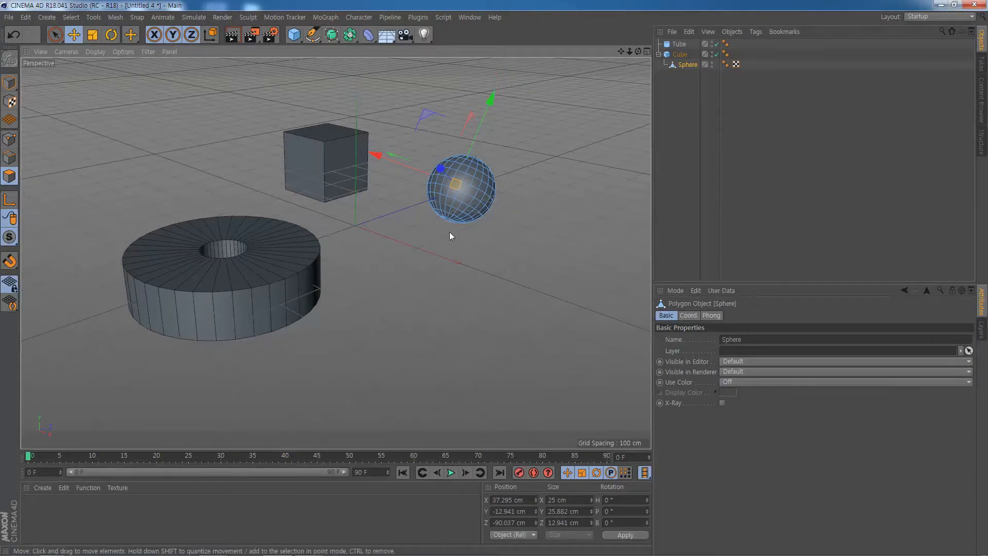
pyautogui.scroll(2, 468, 196)
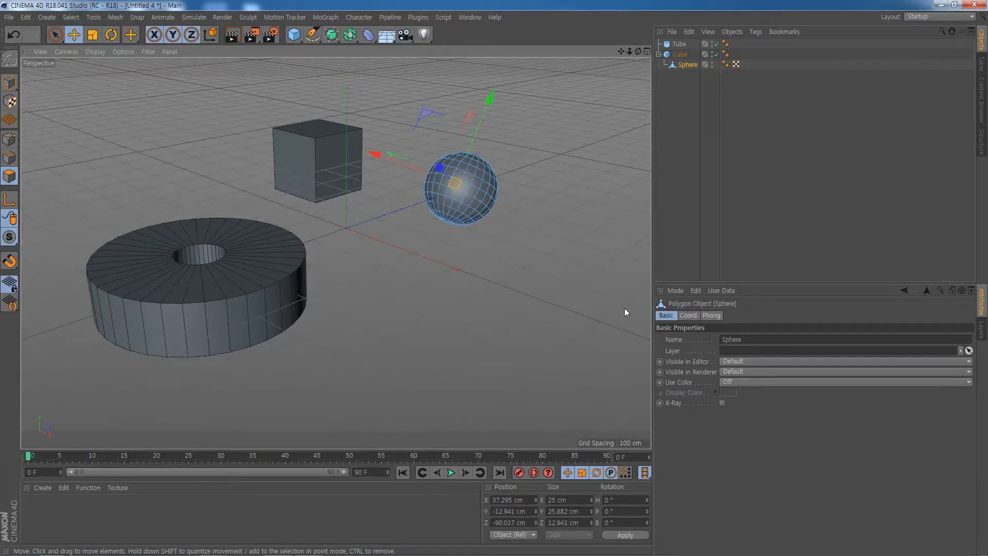
pyautogui.click(75, 34)
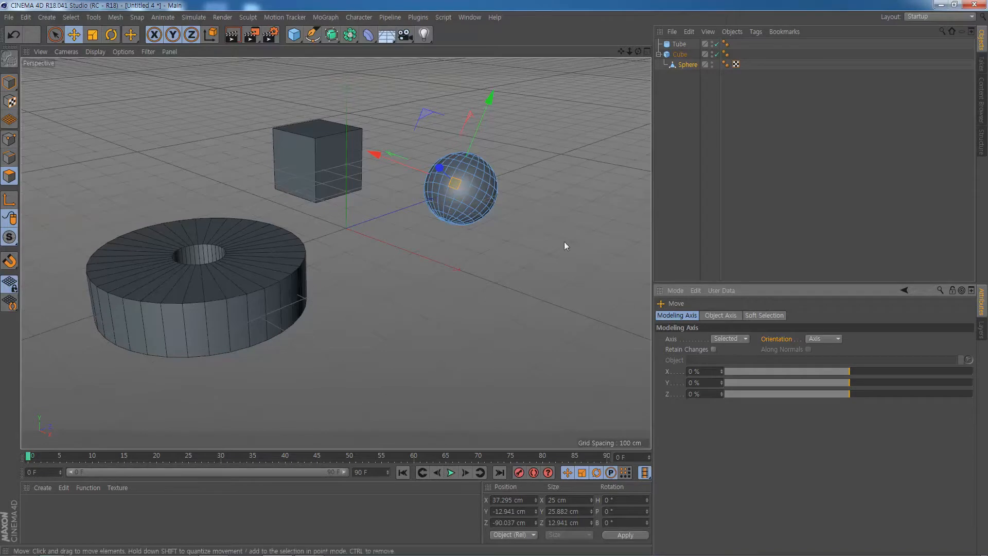
pyautogui.click(746, 338)
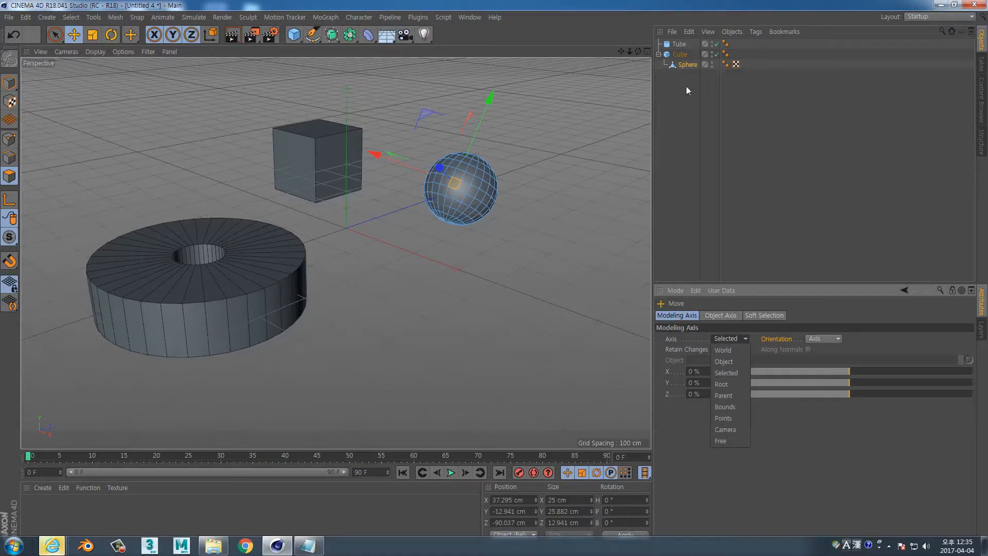
pyautogui.click(583, 146)
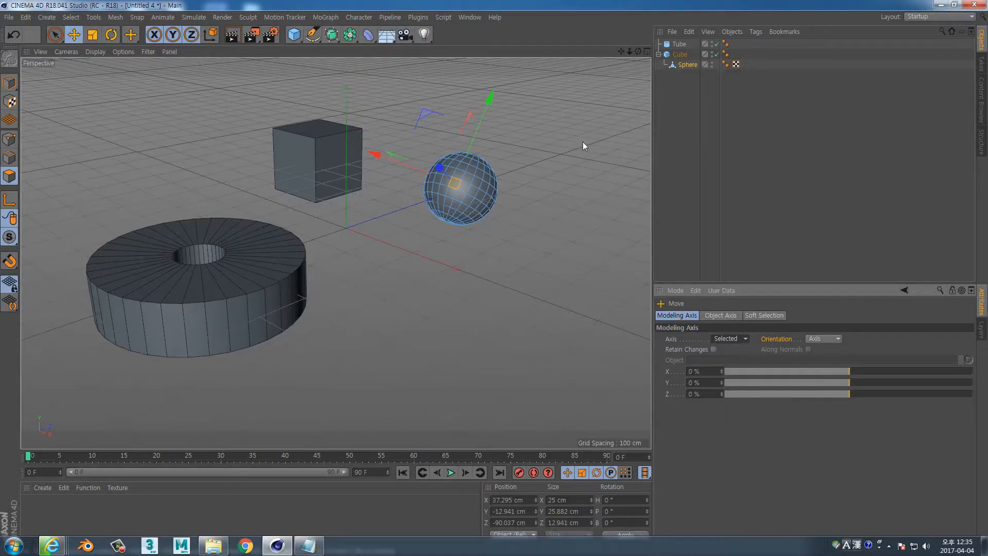
# Make the cube, together with its child sphere, a child of the tube, and clear the selection
pyautogui.click(670, 81)
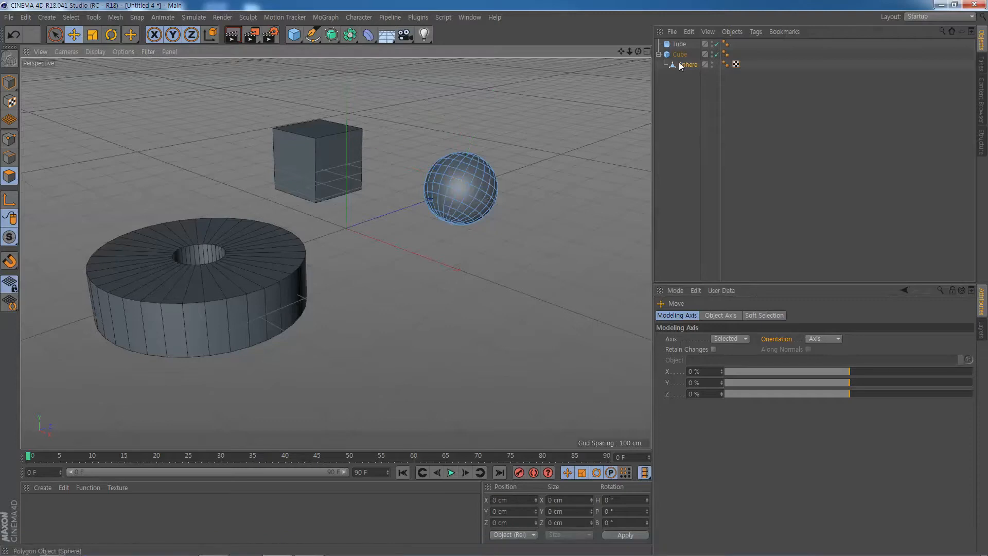
pyautogui.moveTo(683, 59); pyautogui.dragTo(681, 47)
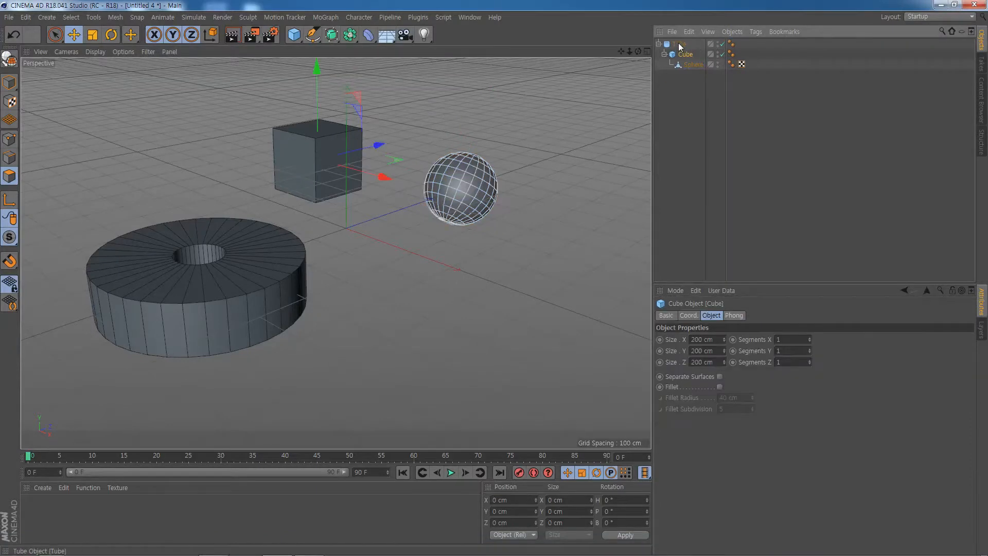
pyautogui.click(666, 150)
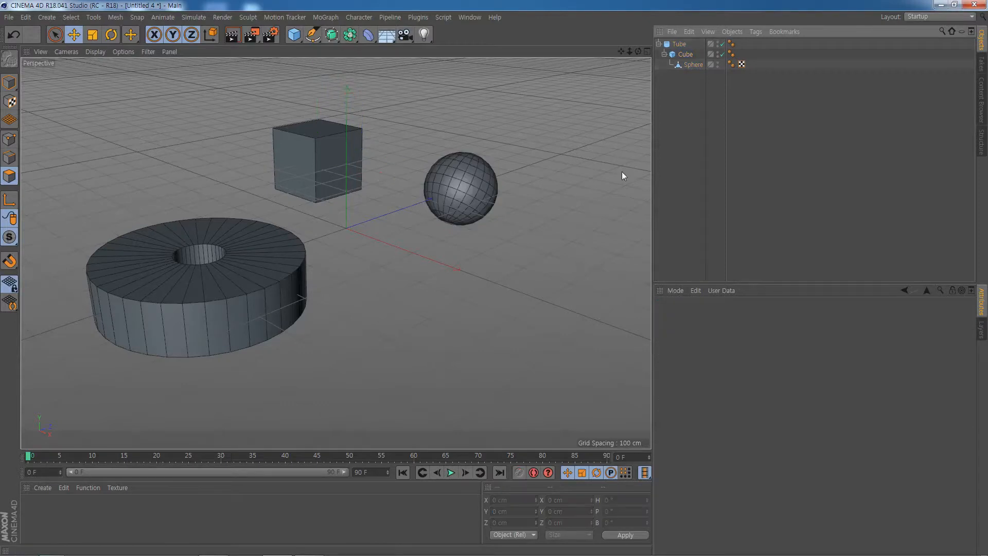
# Select a polygon on the upper front of the sphere and set the Move tool's modeling axis to Root
pyautogui.click(463, 176)
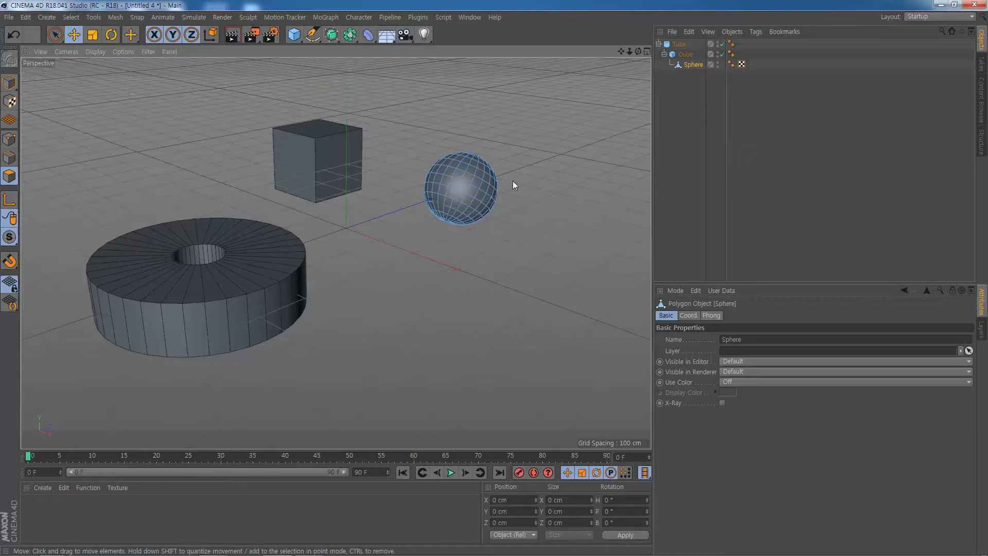
pyautogui.click(450, 171)
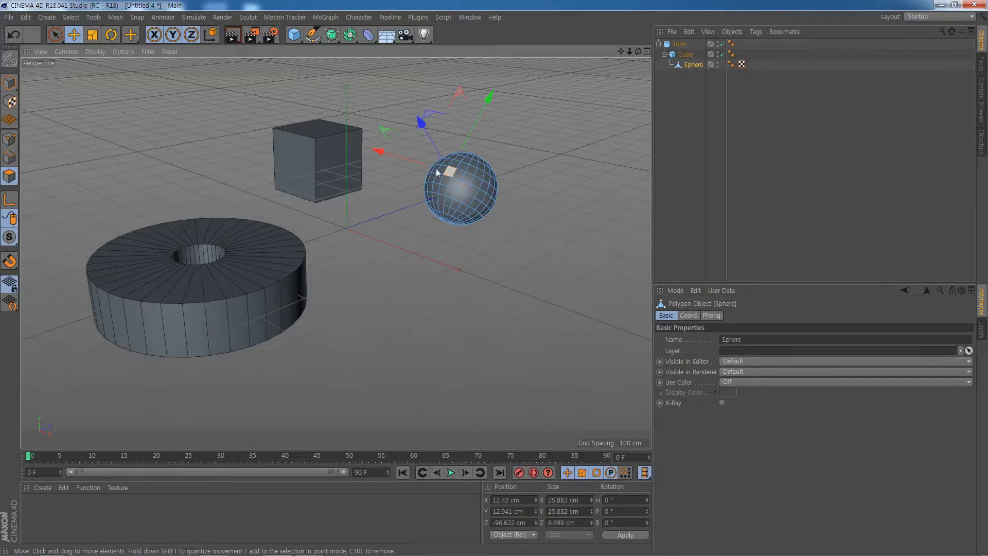
pyautogui.click(76, 36)
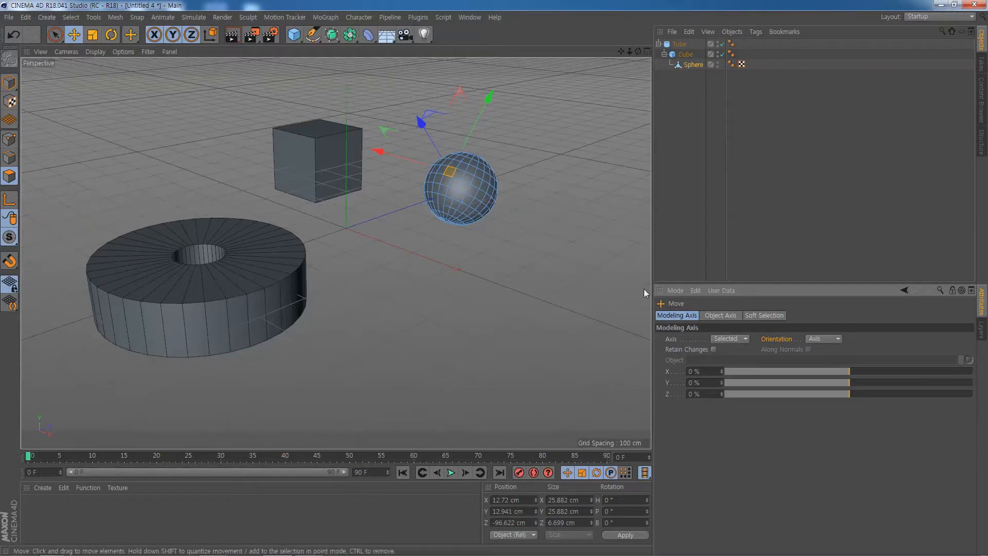
pyautogui.click(743, 339)
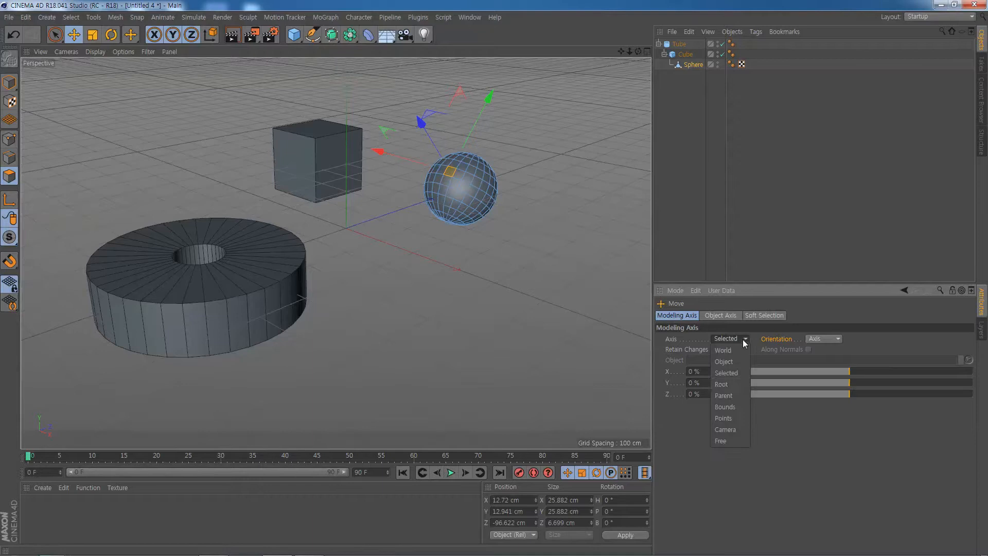
pyautogui.click(743, 385)
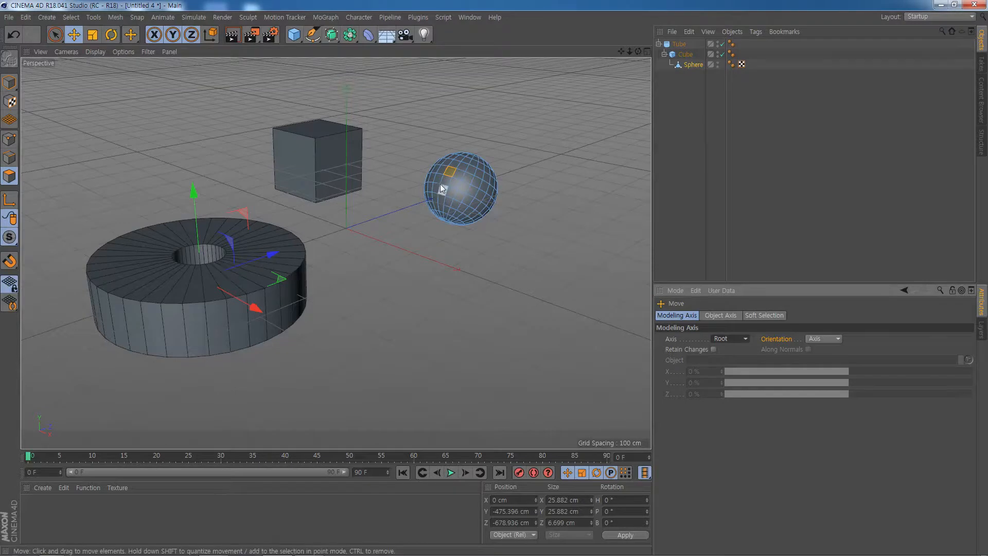
# Keep the sphere's polygon selected and switch its modeling axis to Parent
pyautogui.click(450, 173)
pyautogui.click(747, 338)
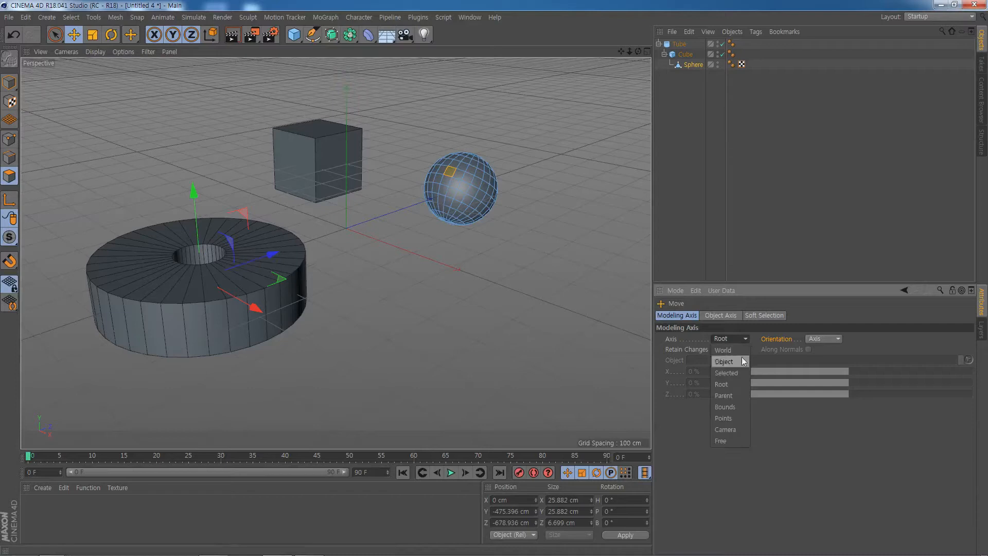
pyautogui.click(735, 395)
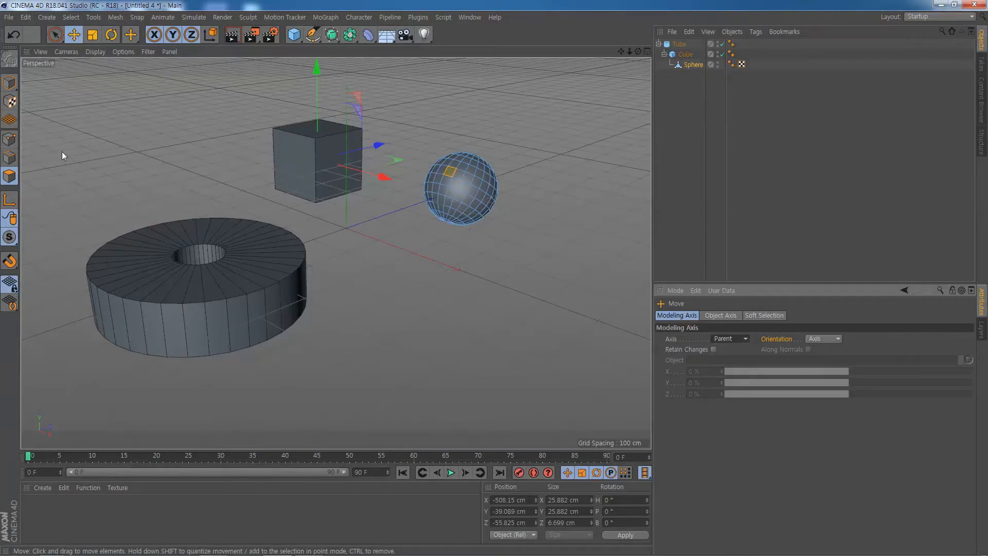
# Set the modeling axis to Camera and look over the remaining axis choices without picking another
pyautogui.click(745, 339)
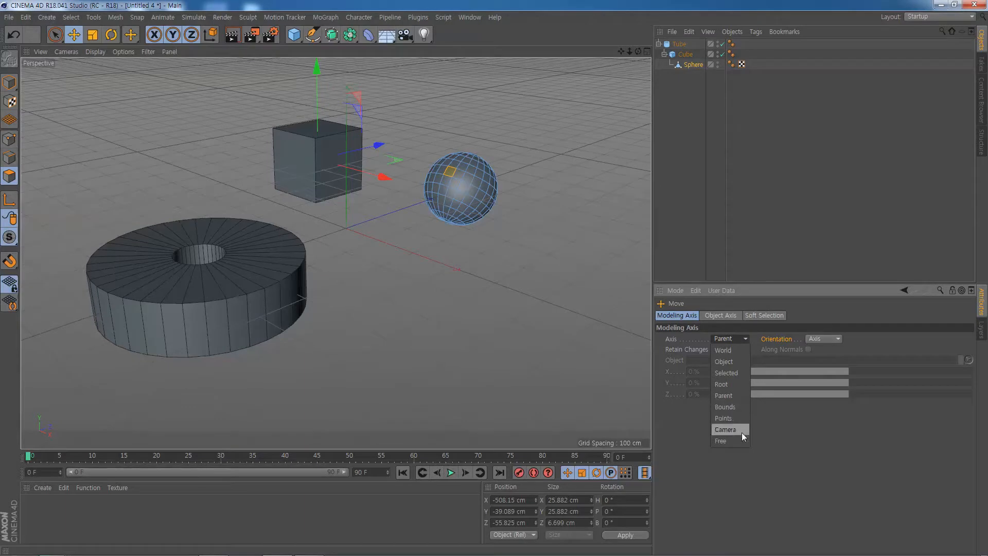
pyautogui.click(726, 429)
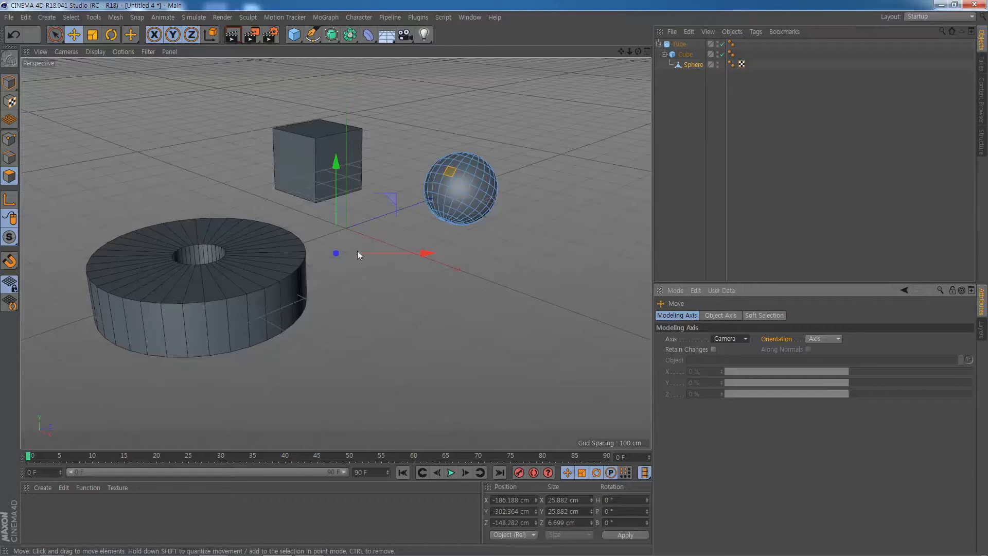
pyautogui.click(745, 339)
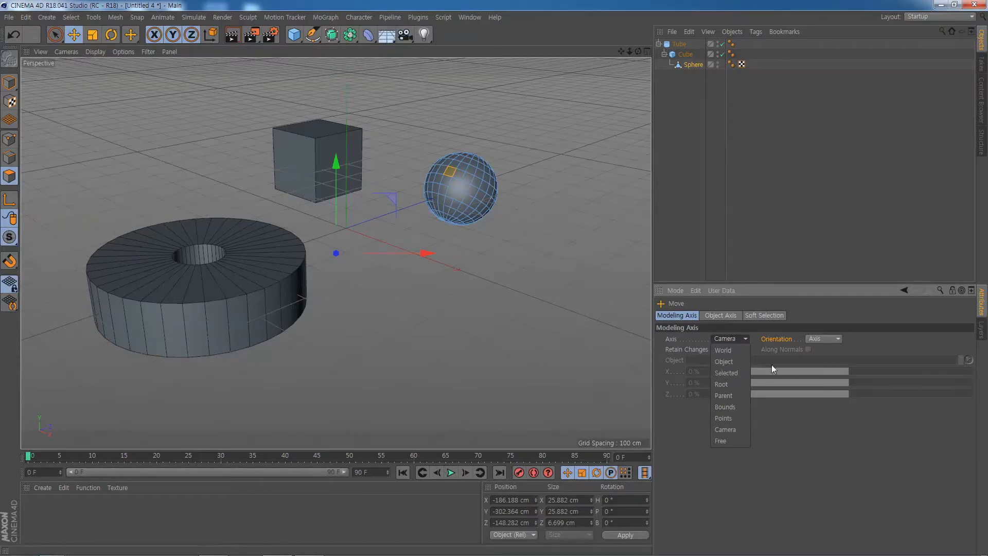
pyautogui.click(908, 338)
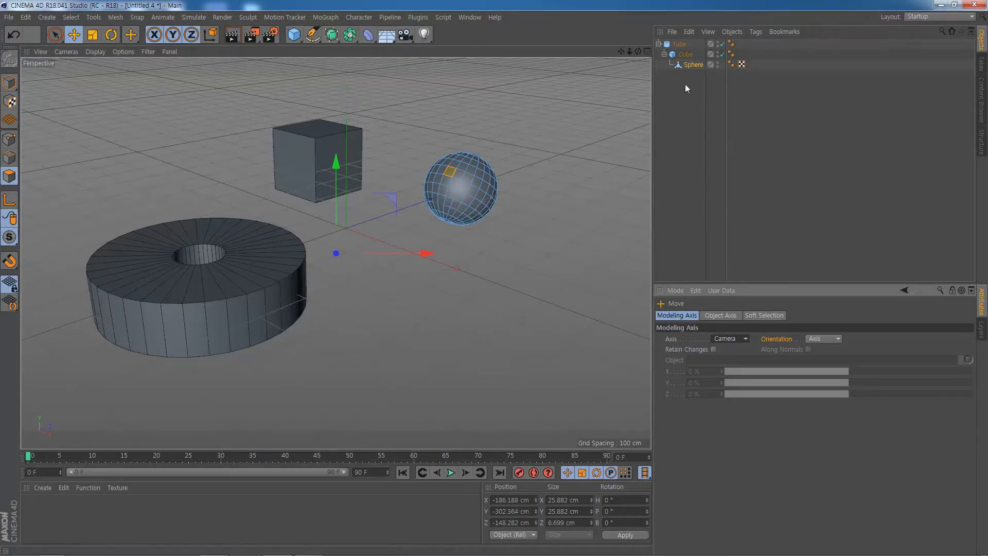
# Select the sphere object and use the axis handle's own options in the viewport to set the modeling axis to Selected
pyautogui.click(690, 66)
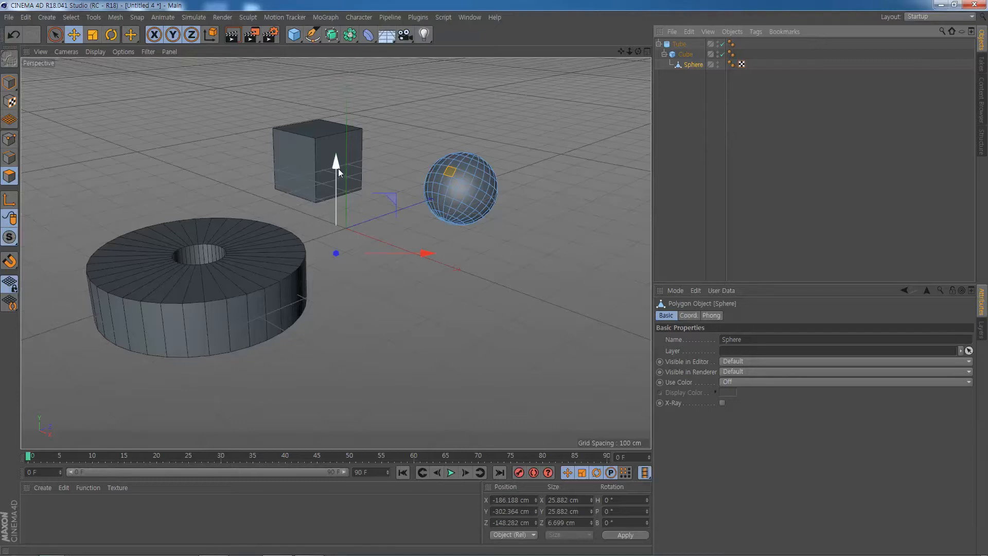
pyautogui.rightClick(425, 251)
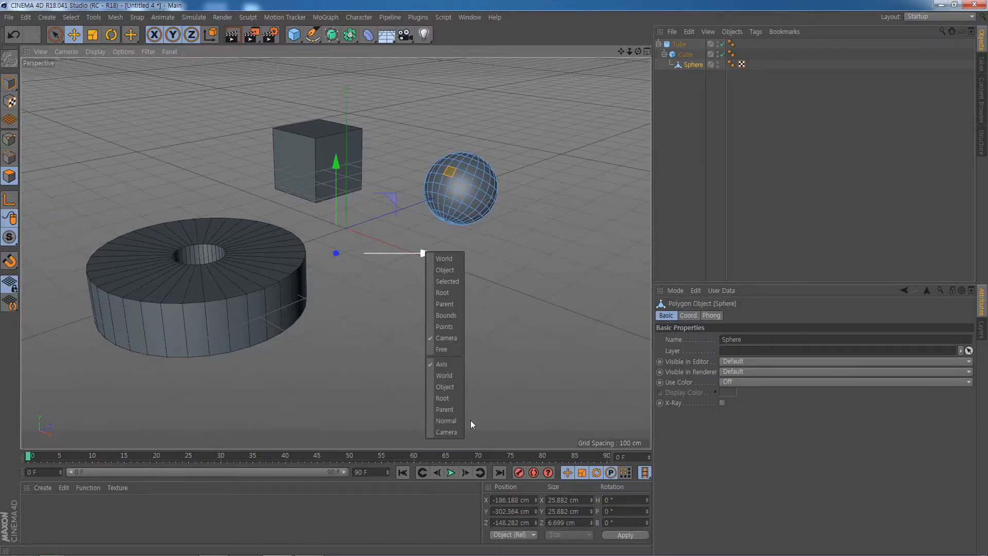
pyautogui.click(511, 272)
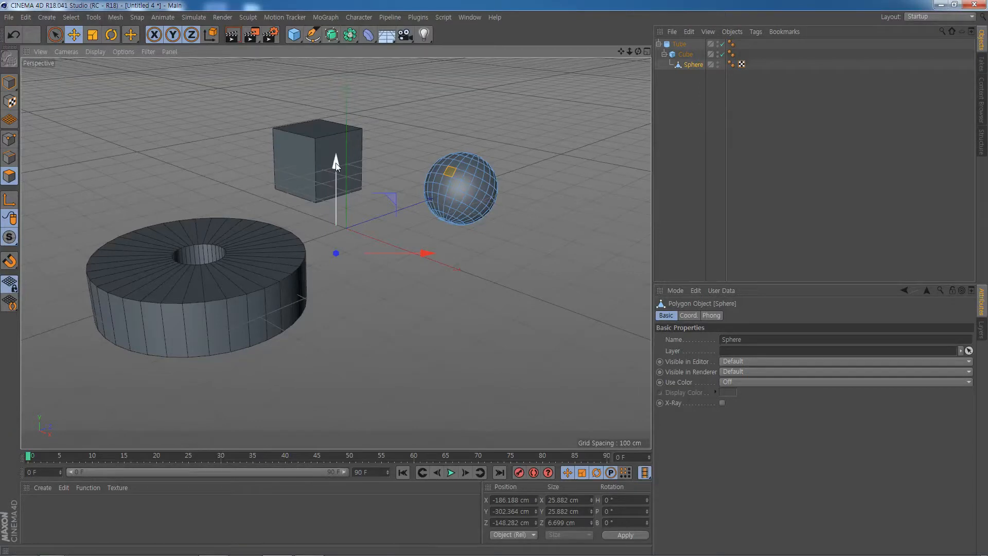
pyautogui.rightClick(424, 252)
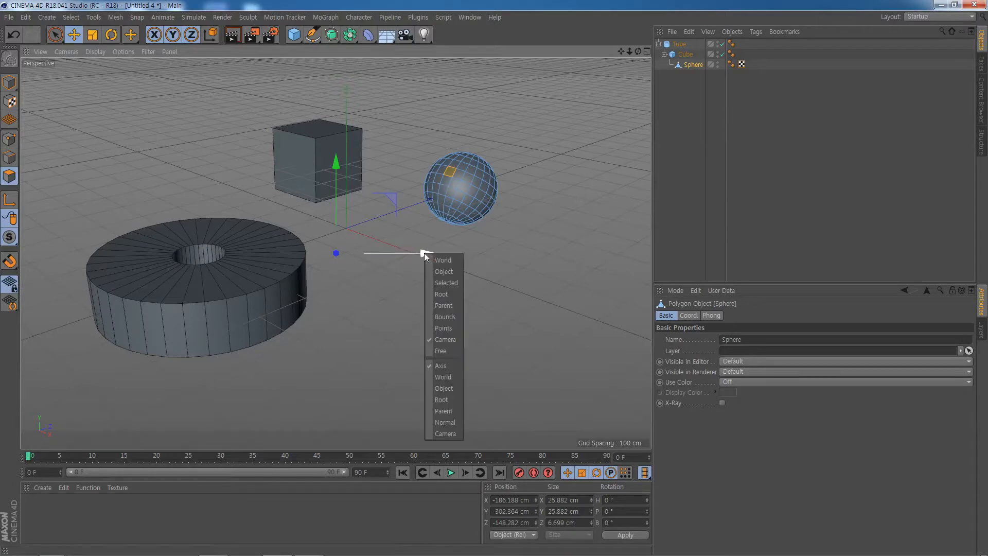
pyautogui.click(446, 283)
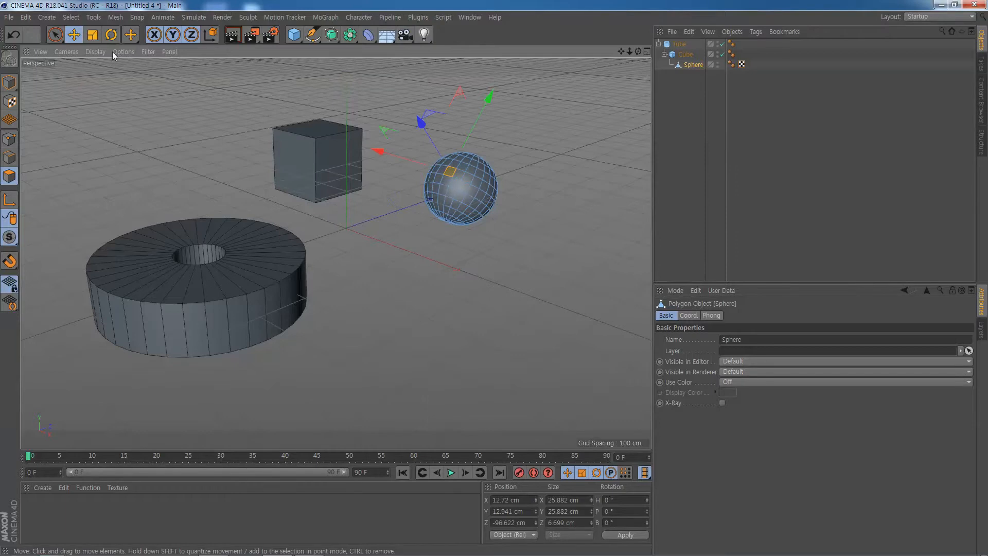
# Show the Move tool's settings again and set the modeling axis orientation to World
pyautogui.click(74, 35)
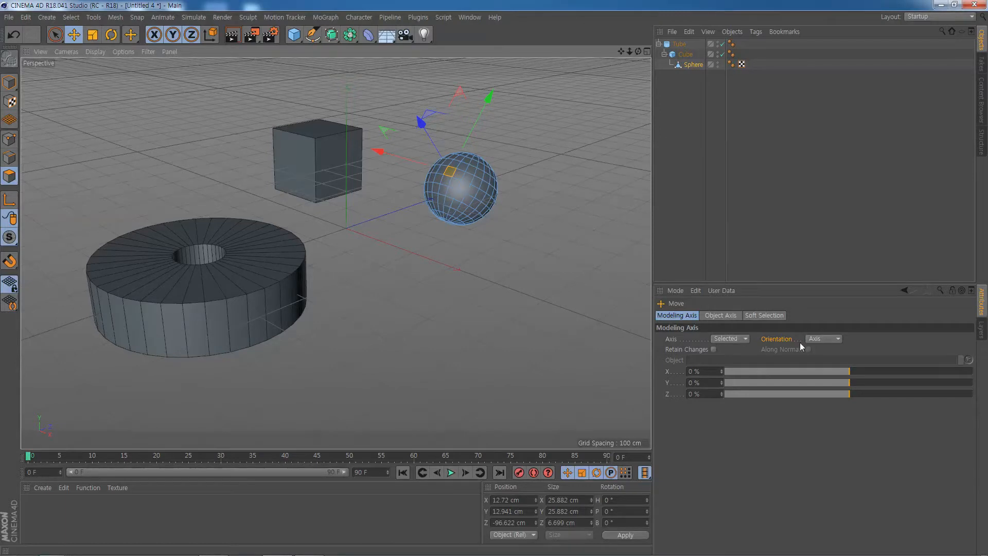
pyautogui.click(839, 339)
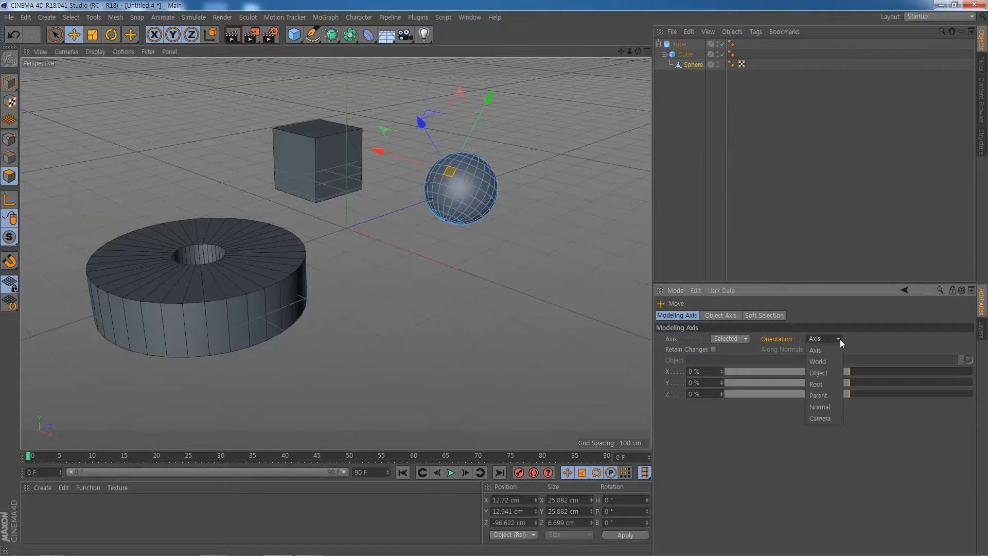
pyautogui.click(837, 361)
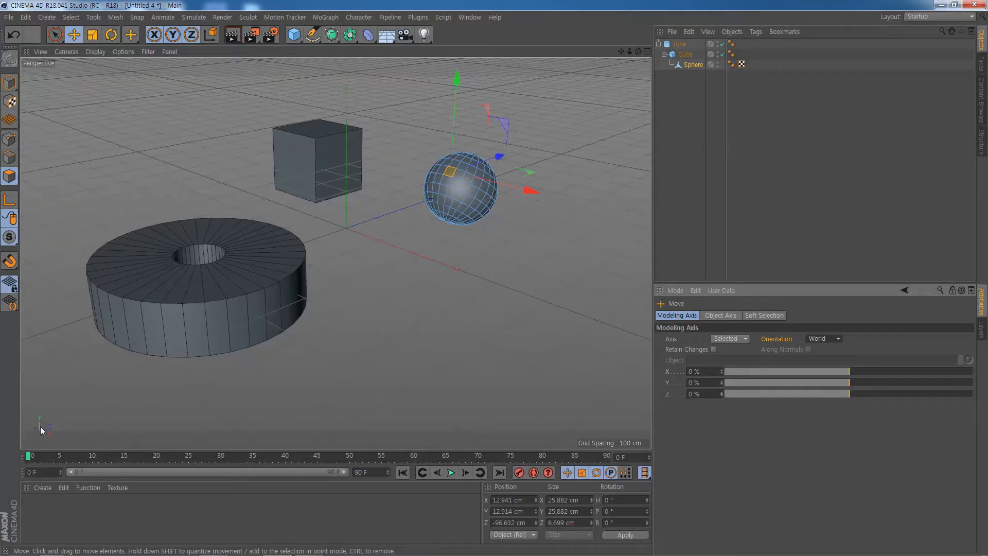
# Set the modeling axis orientation to Object, comparing it once more with World before returning to Object
pyautogui.click(839, 339)
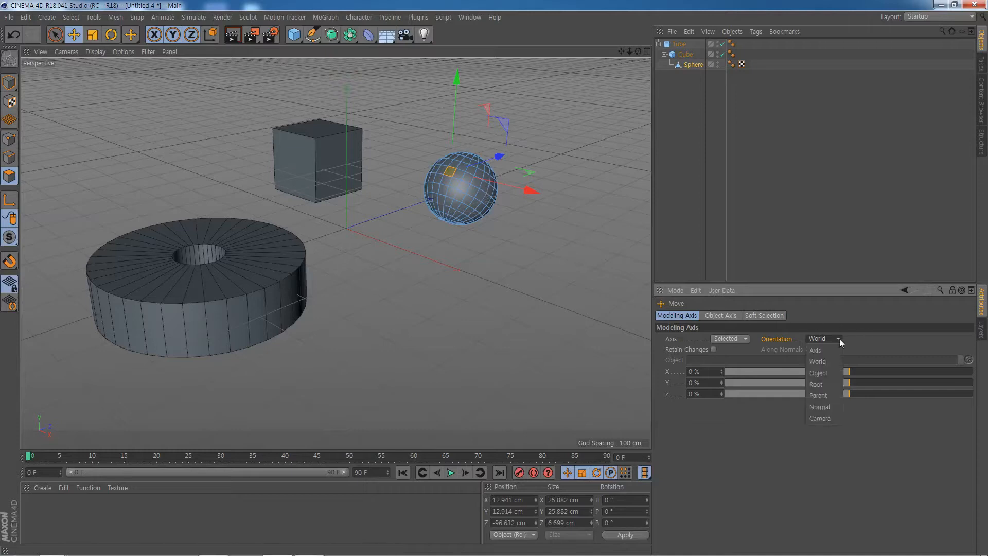
pyautogui.click(834, 373)
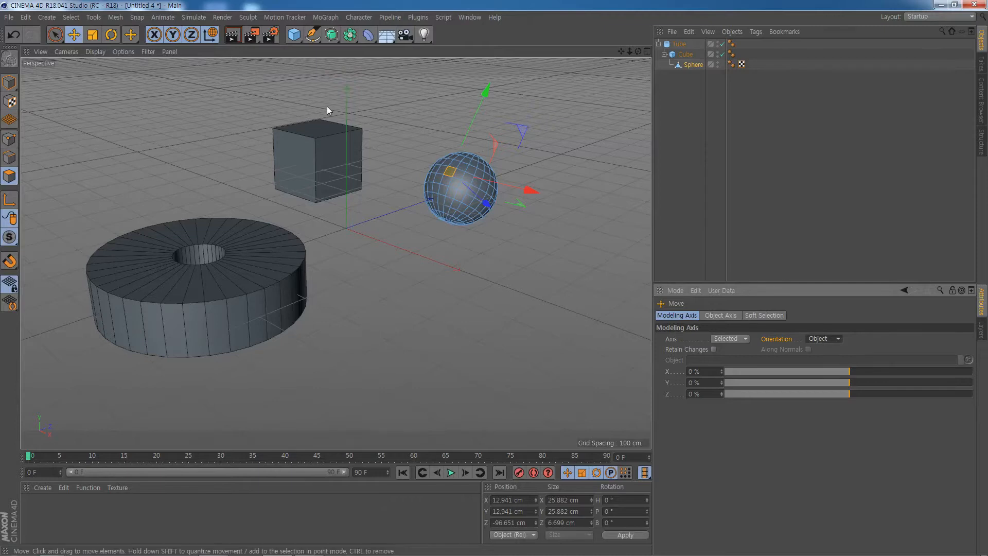
pyautogui.click(838, 339)
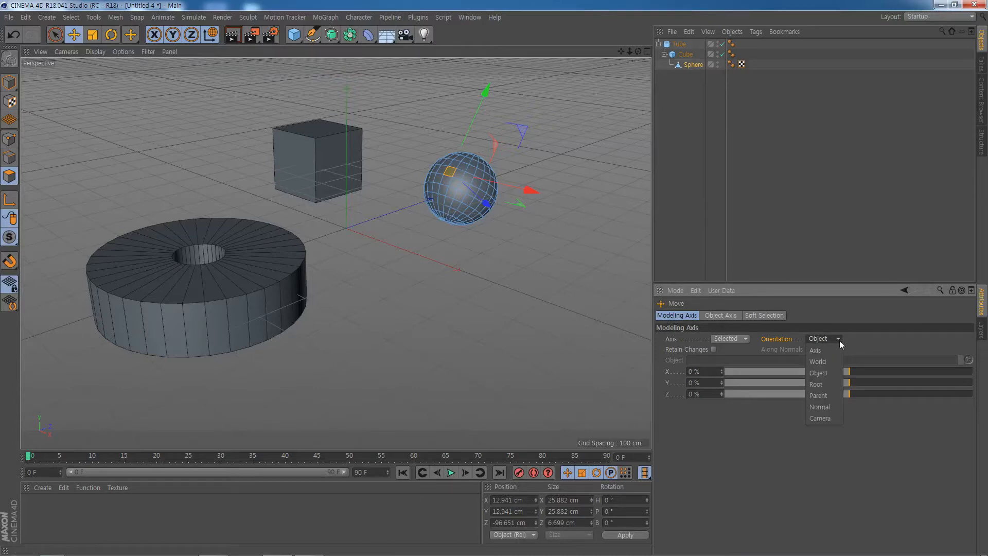
pyautogui.click(831, 360)
pyautogui.click(837, 338)
pyautogui.click(833, 372)
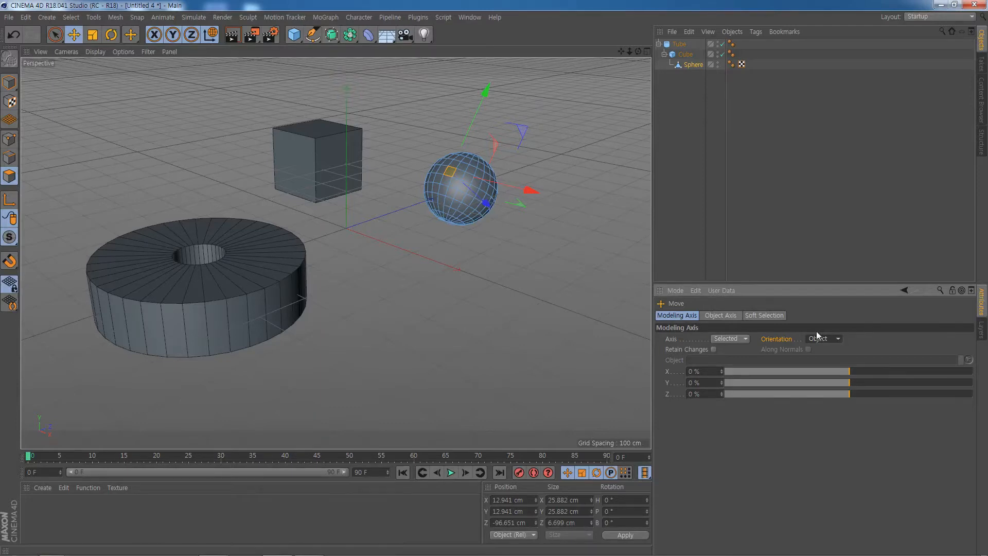
# Set the modeling axis orientation to Root and compare the polygon's axes with the tube from a lower viewpoint
pyautogui.click(839, 339)
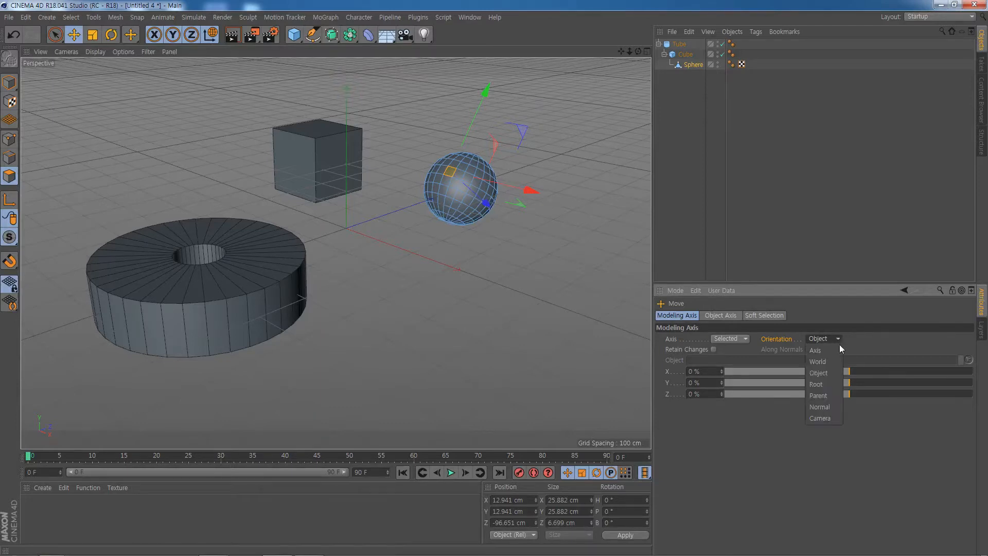
pyautogui.click(829, 383)
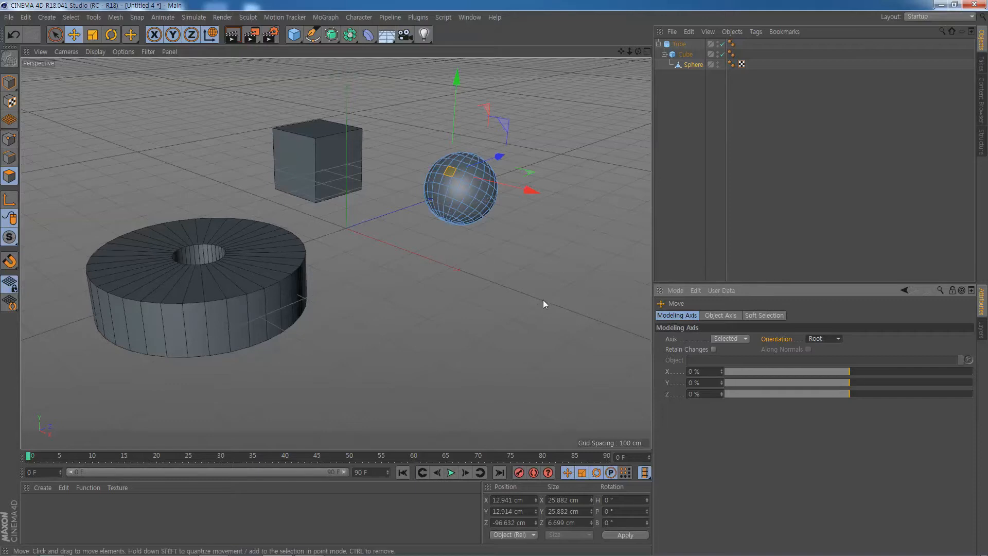
pyautogui.scroll(2, 412, 304)
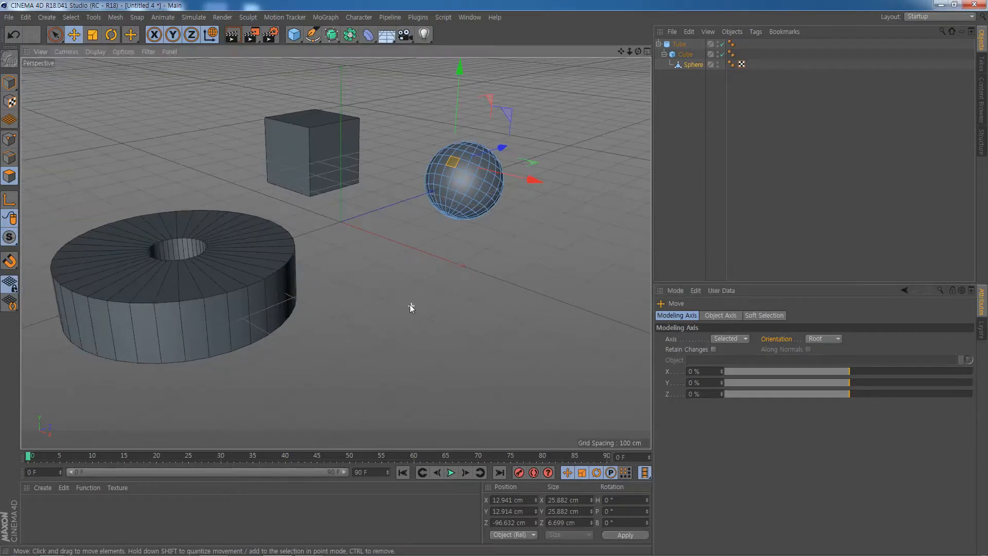
pyautogui.keyDown('alt'); pyautogui.moveTo(379, 290); pyautogui.dragTo(325, 258); pyautogui.keyUp('alt')
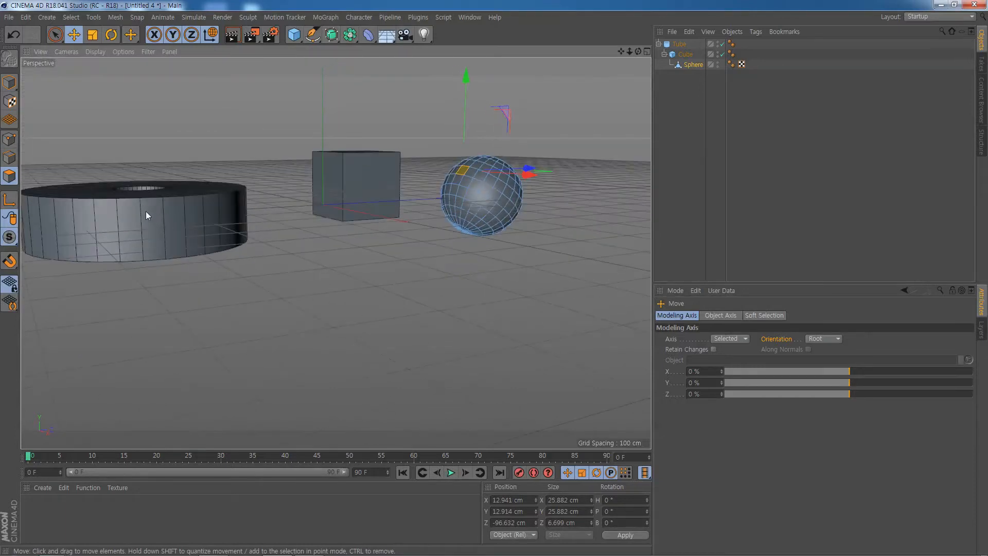
pyautogui.keyDown('alt'); pyautogui.moveTo(359, 317); pyautogui.dragTo(390, 326); pyautogui.keyUp('alt')
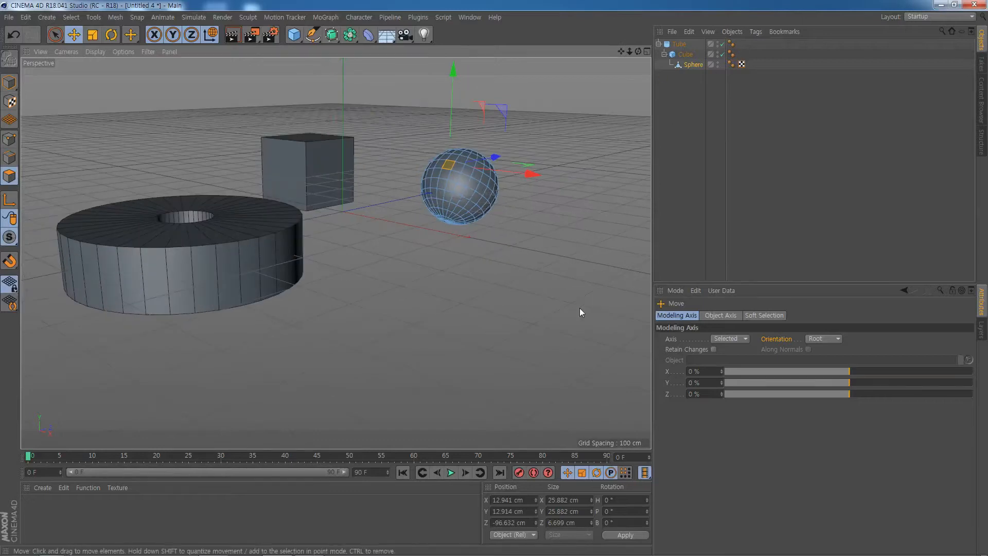
pyautogui.click(838, 339)
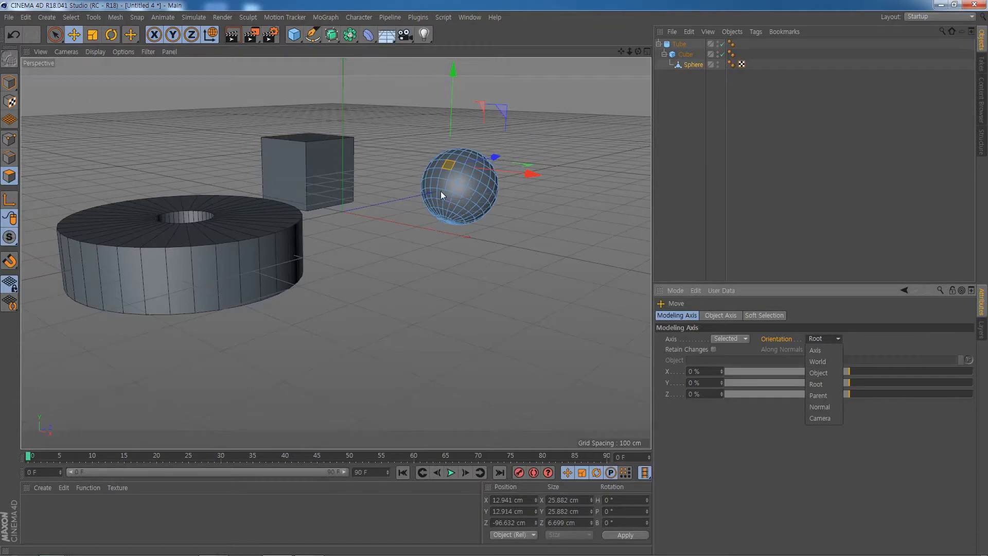
pyautogui.press('Escape')
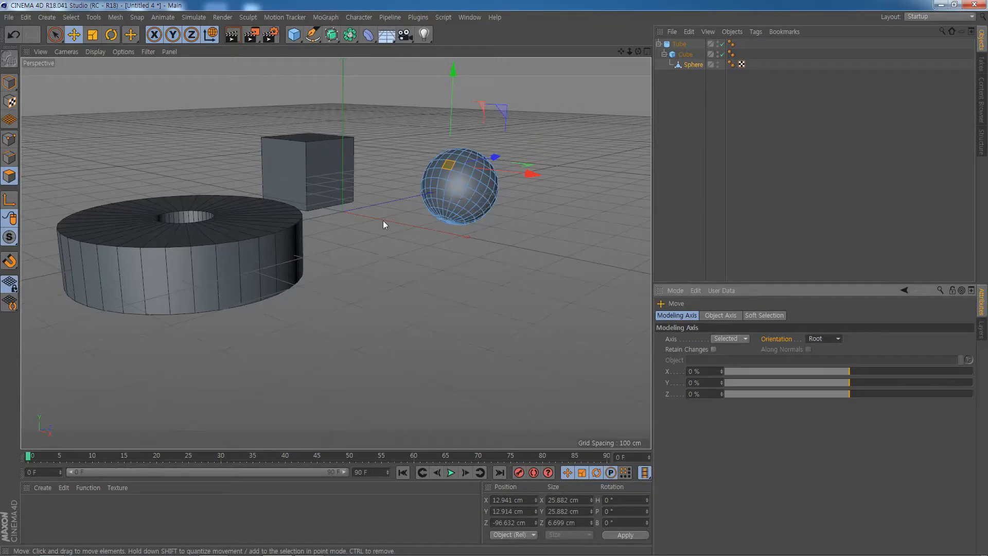
# In model mode, rotate the cube with its child sphere to a bank angle of about -13°, and undo the rotation
pyautogui.click(12, 84)
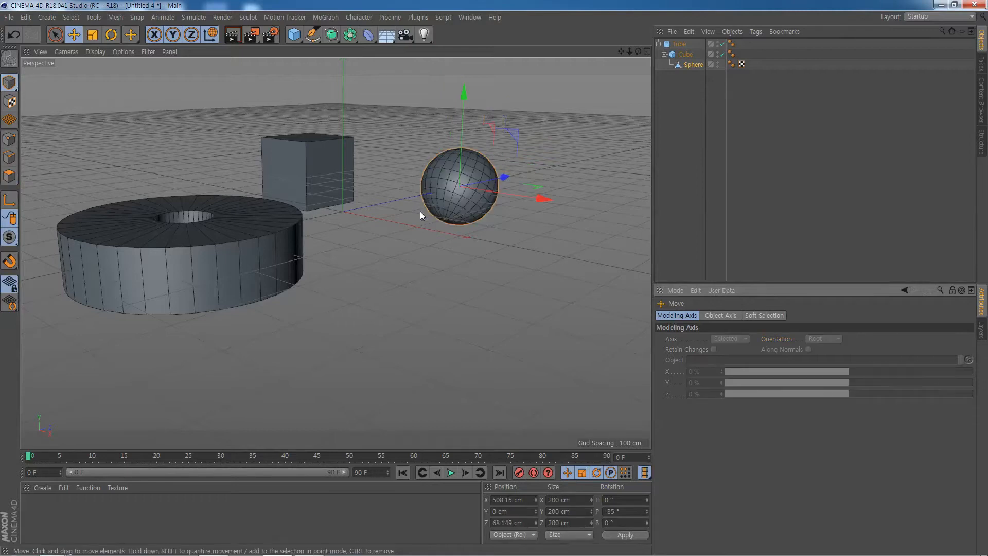
pyautogui.click(429, 236)
pyautogui.click(320, 153)
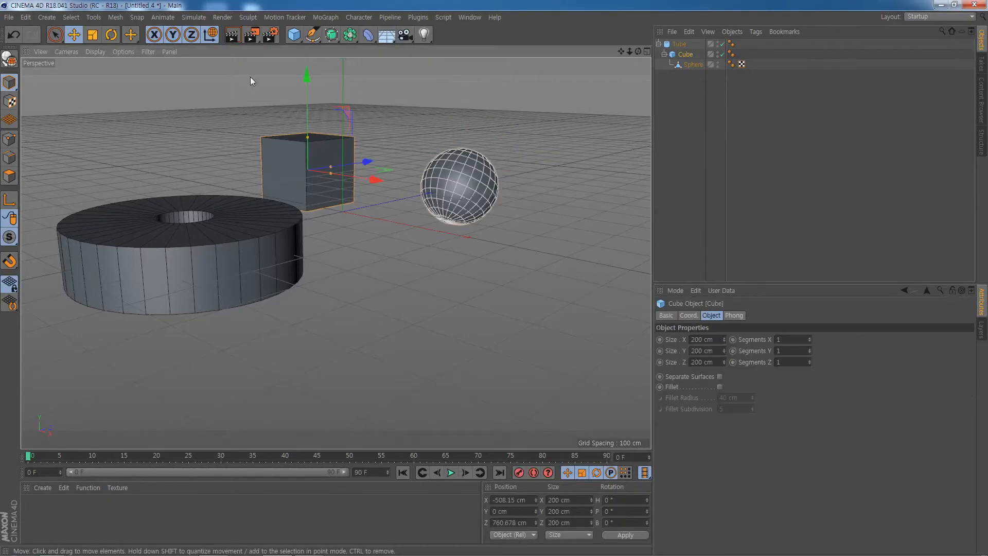
pyautogui.click(111, 35)
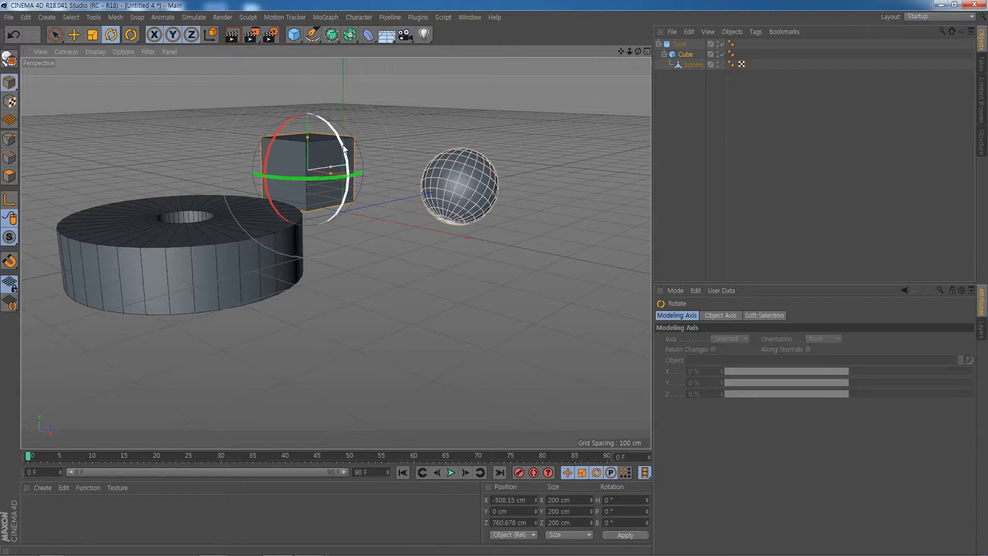
pyautogui.moveTo(336, 146); pyautogui.dragTo(337, 138)
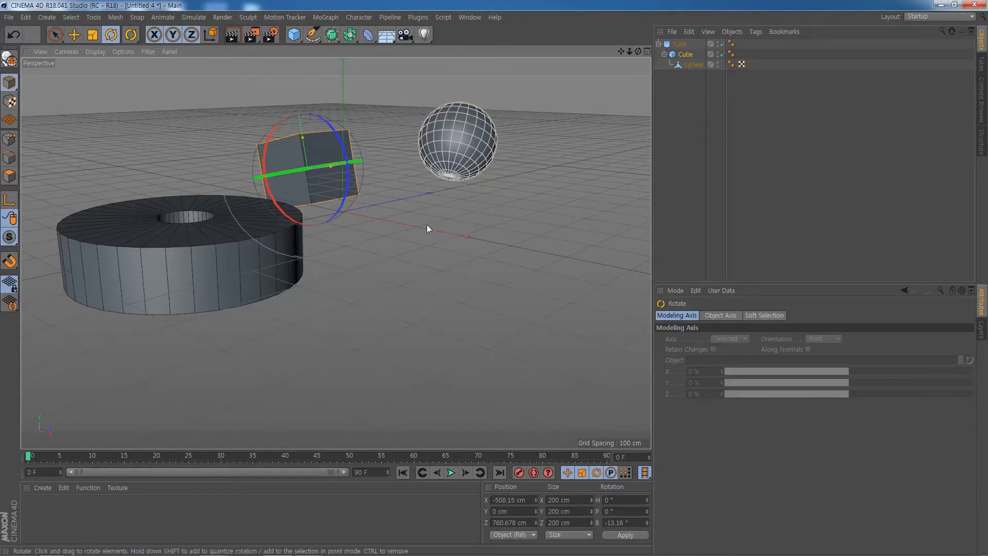
pyautogui.hotkey('ctrl', 'z')
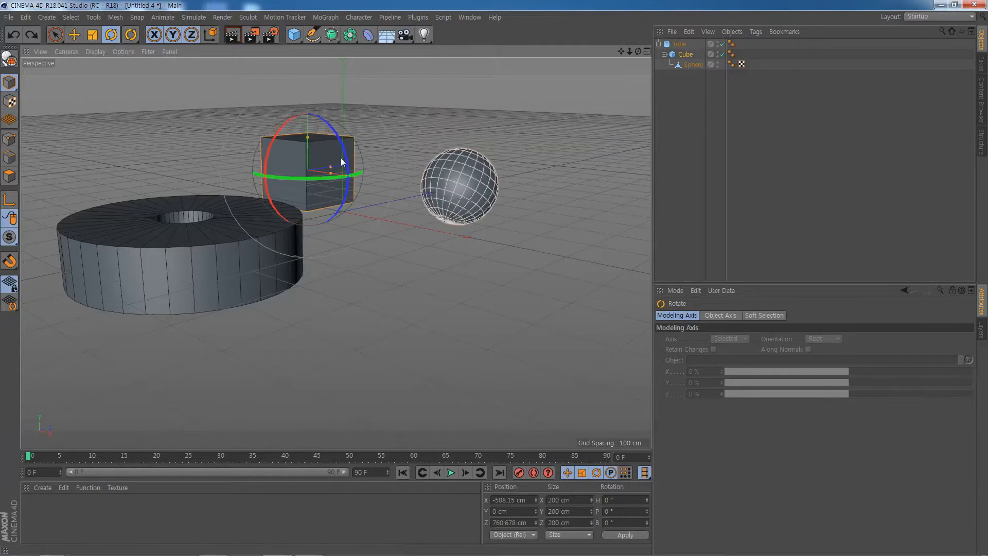
# Rotate the cube with its child sphere to a bank angle of about -5°, undo the rotation and clear the selection
pyautogui.moveTo(345, 152); pyautogui.dragTo(344, 147)
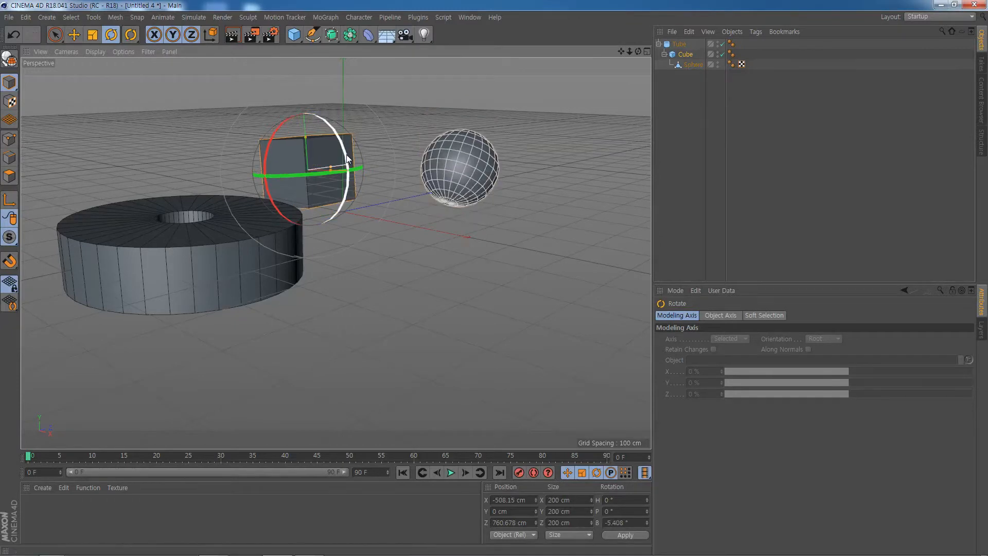
pyautogui.hotkey('ctrl', 'z')
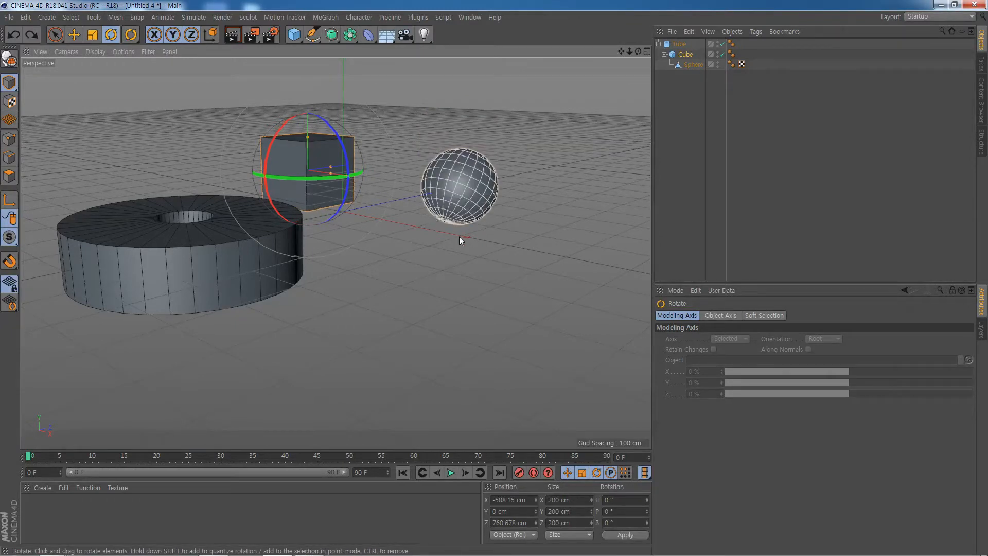
pyautogui.click(575, 209)
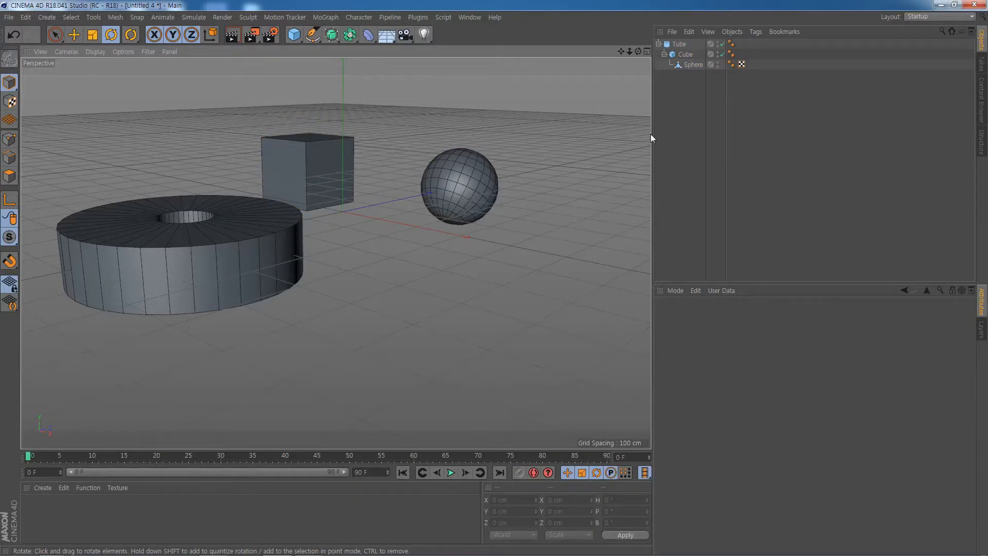
# Move the sphere out of the cube's hierarchy to sit directly under the tube, and rotate the cube alone to a bank angle of about -25°
pyautogui.click(692, 66)
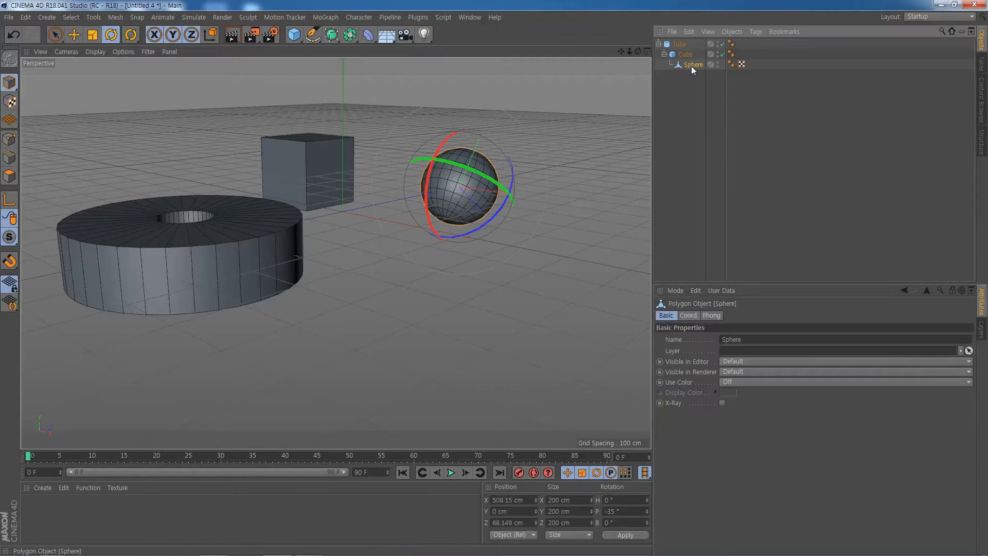
pyautogui.moveTo(691, 66); pyautogui.dragTo(683, 56)
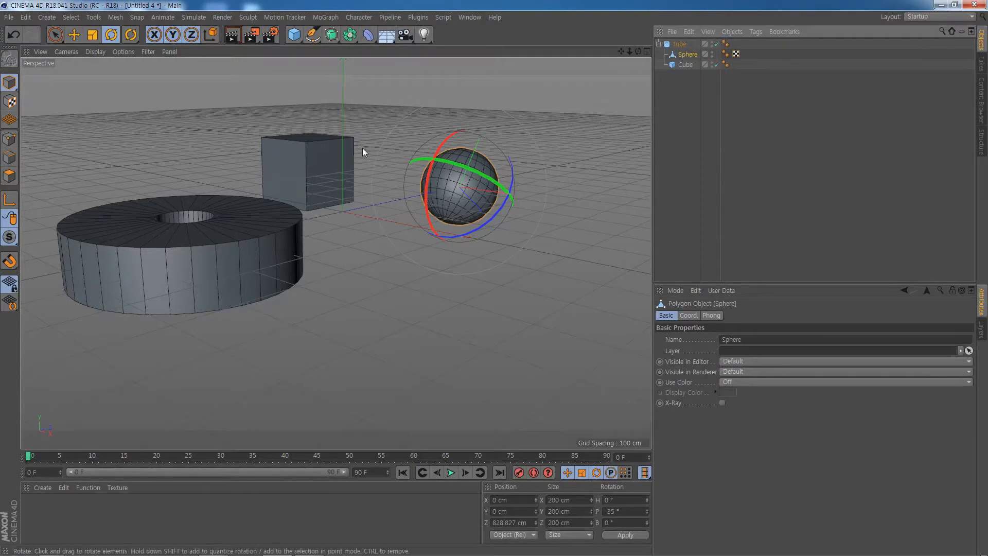
pyautogui.click(313, 153)
pyautogui.moveTo(344, 152); pyautogui.dragTo(338, 181)
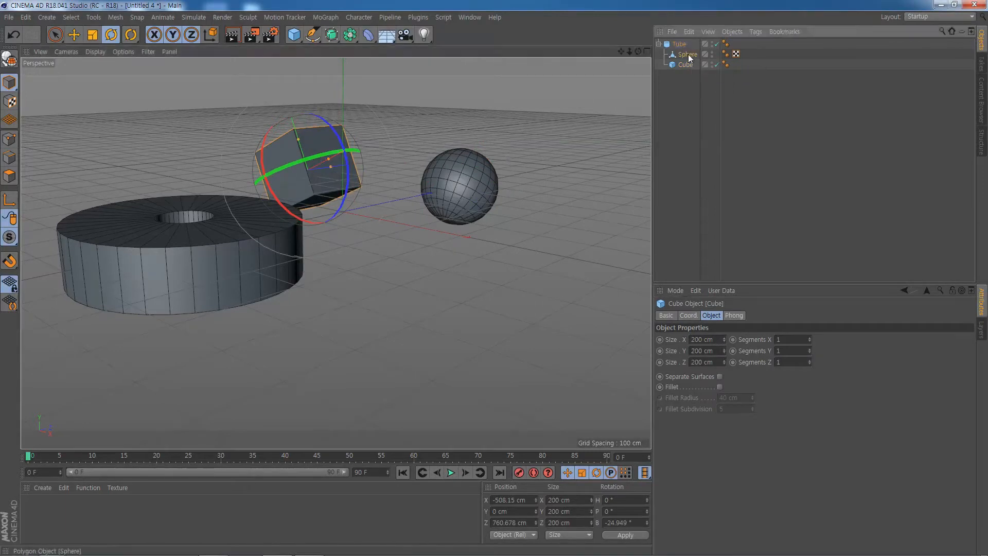
# Make the sphere a child of the cube again and return to the sphere's selected polygon in polygon mode
pyautogui.moveTo(687, 54); pyautogui.dragTo(687, 64)
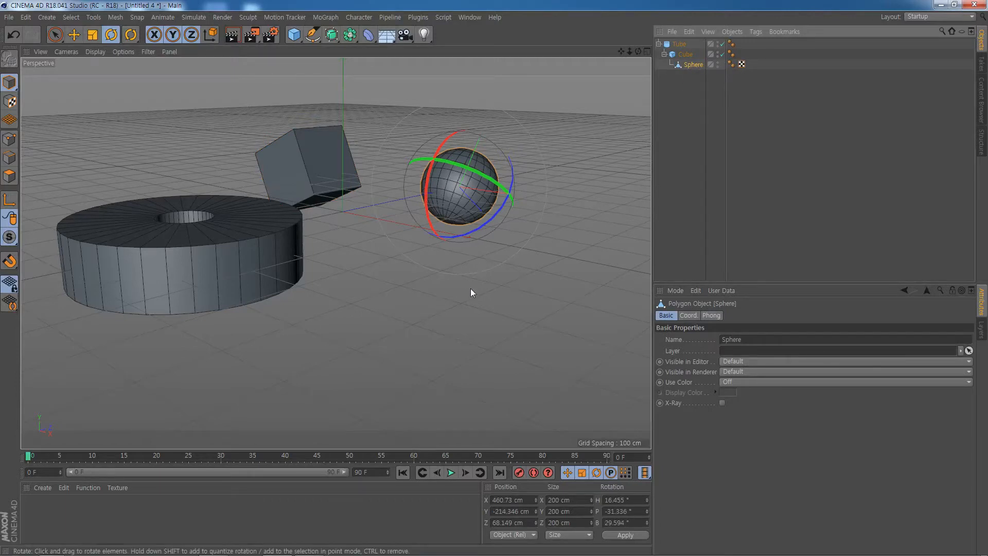
pyautogui.click(506, 314)
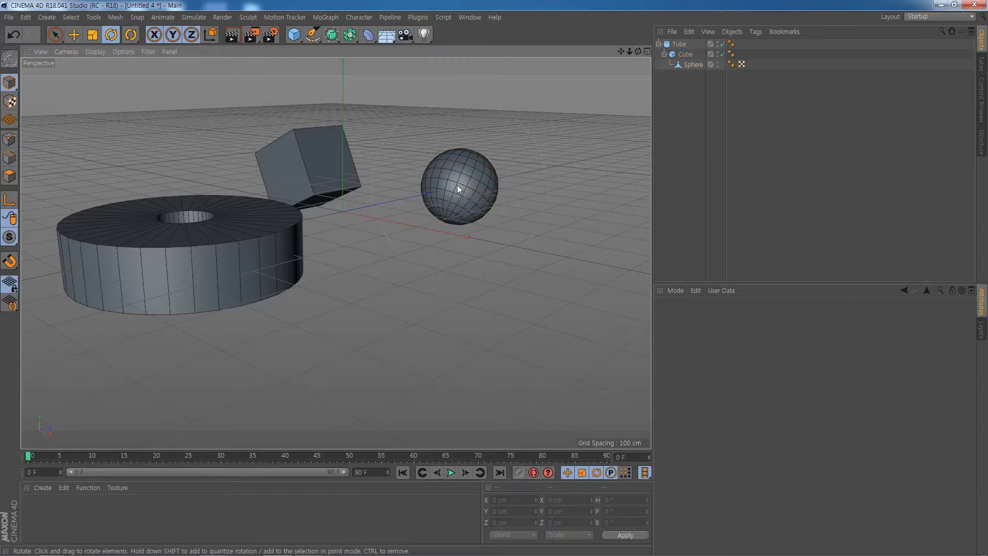
pyautogui.click(468, 164)
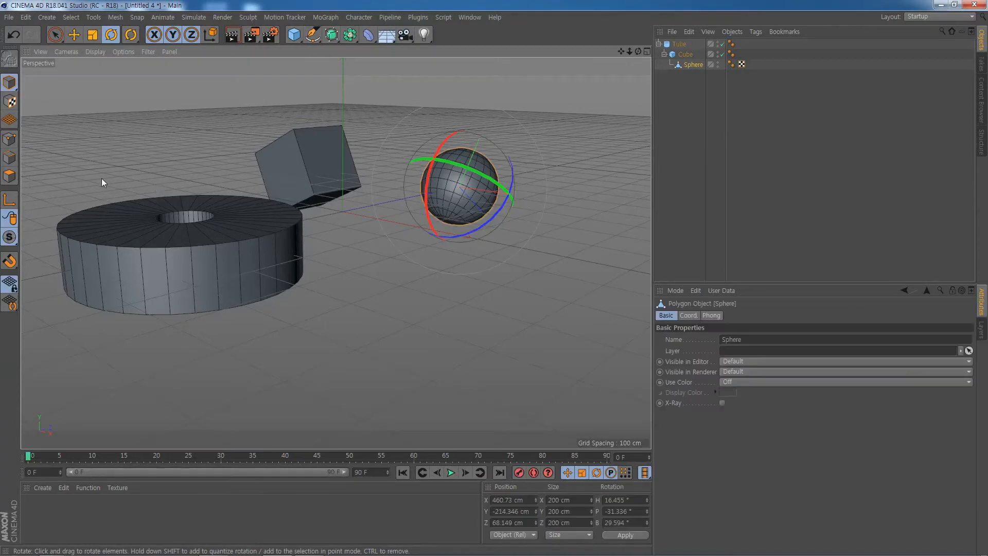
pyautogui.click(9, 175)
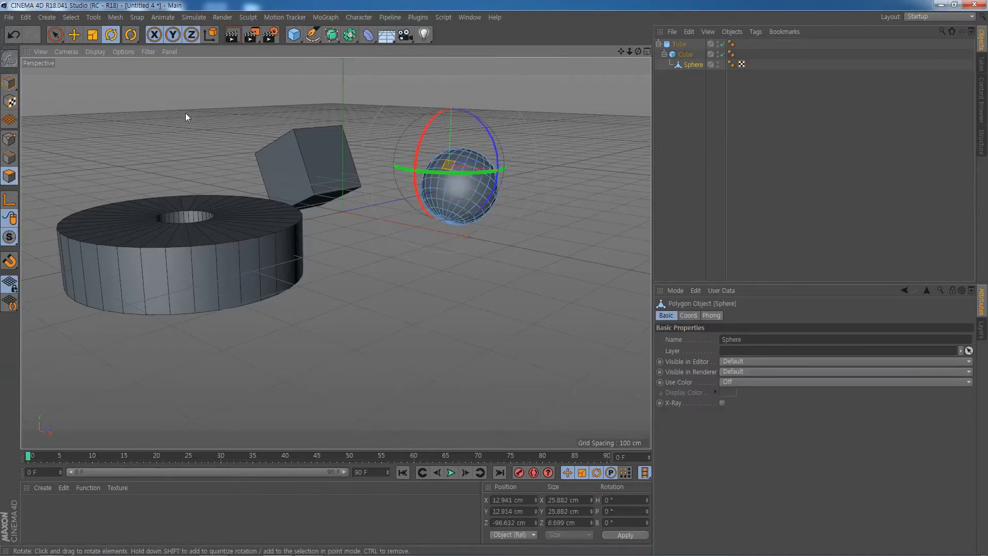
# With the Move tool, set the polygon's modeling axis orientation to Parent
pyautogui.press('e')
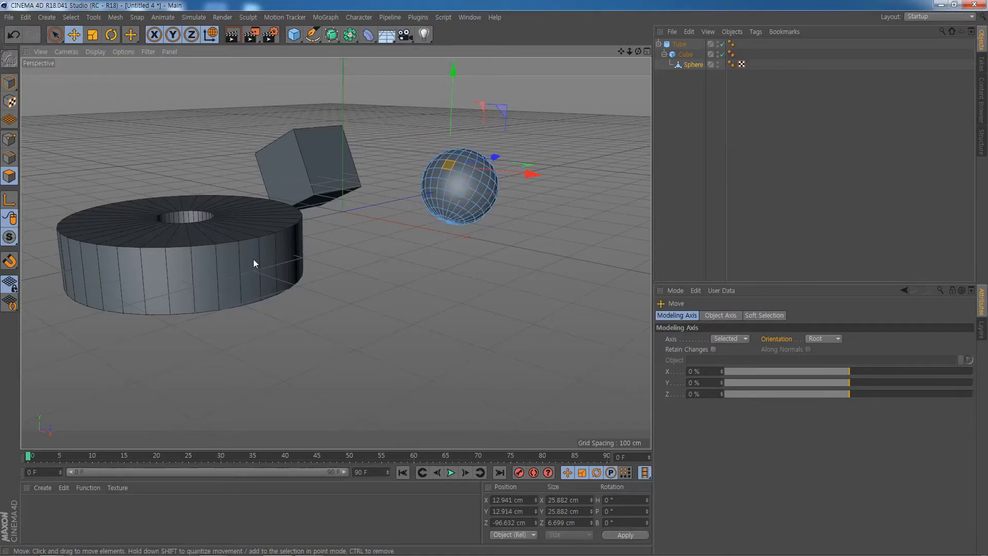
pyautogui.click(837, 339)
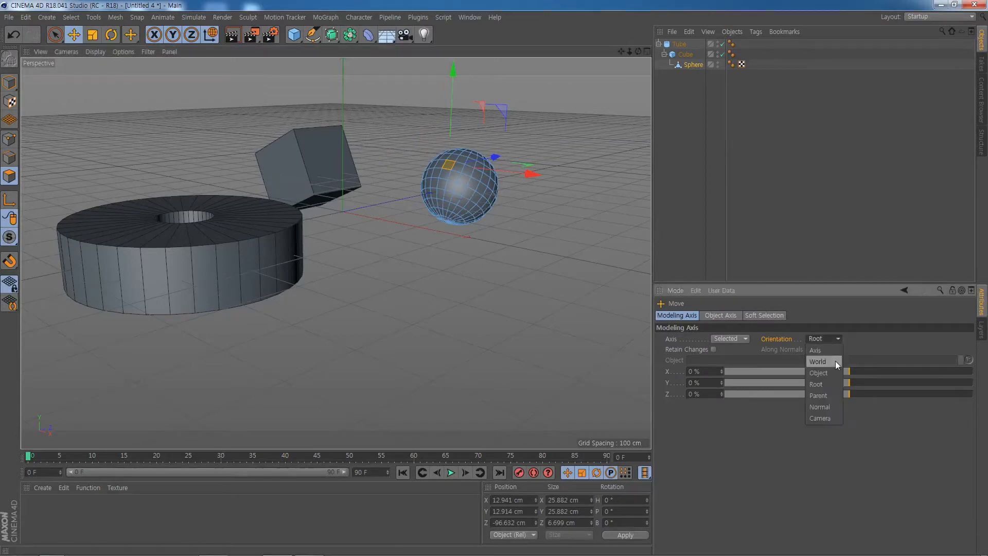
pyautogui.click(824, 396)
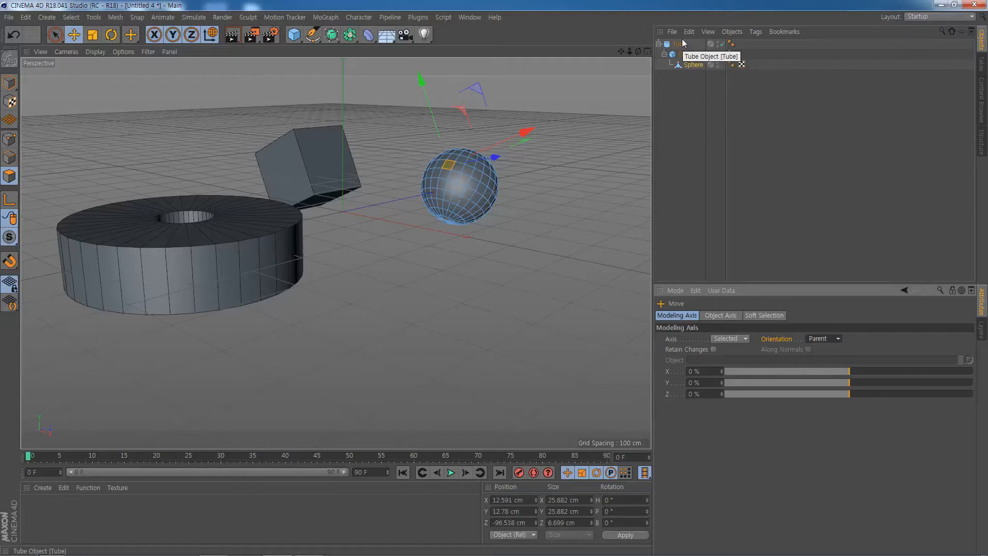
# Set the modeling axis orientation to Normal and examine the polygon's axes up close from several angles
pyautogui.click(841, 338)
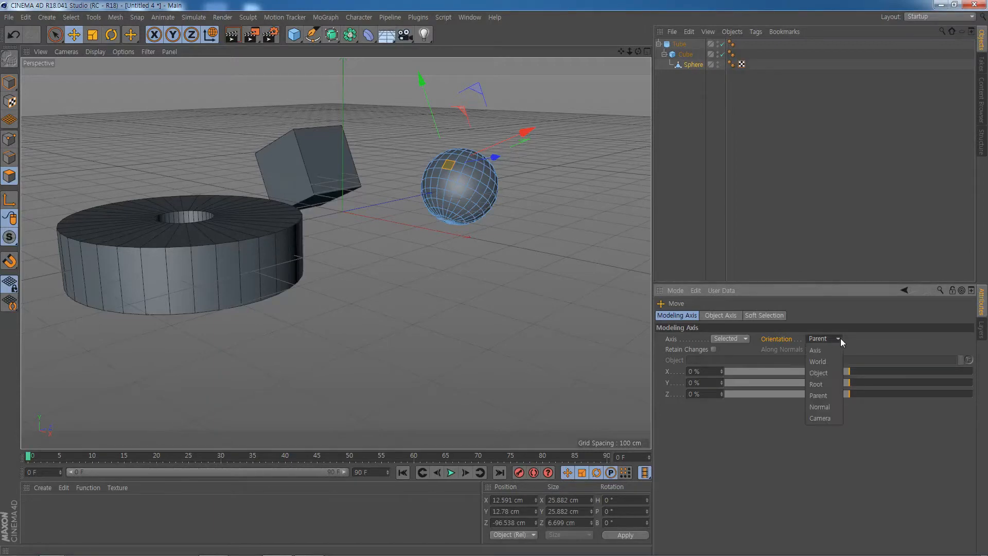
pyautogui.click(832, 405)
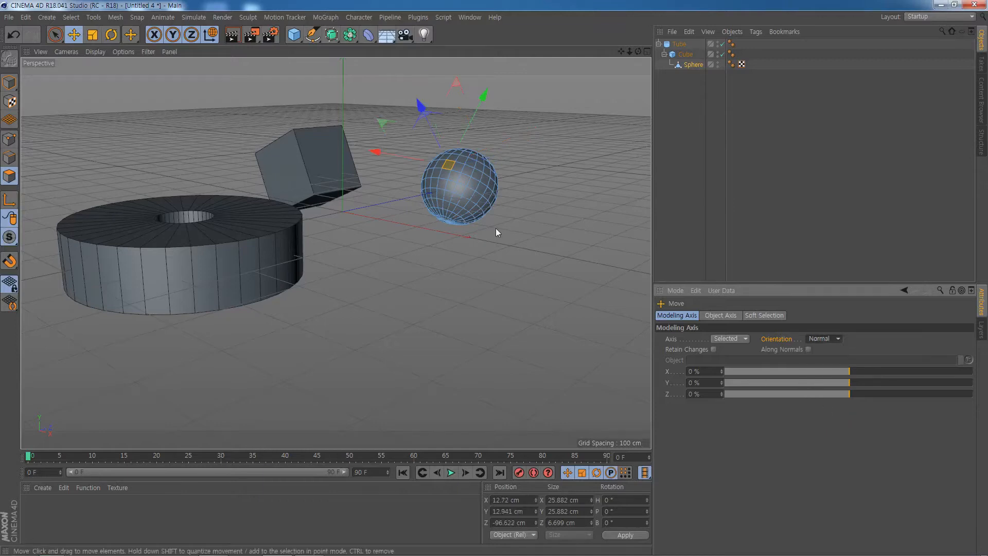
pyautogui.moveTo(490, 229)
pyautogui.keyDown('alt'); pyautogui.mouseDown()
pyautogui.moveTo(472, 258)
pyautogui.moveTo(427, 252)
pyautogui.moveTo(496, 233)
pyautogui.mouseUp(); pyautogui.keyUp('alt')
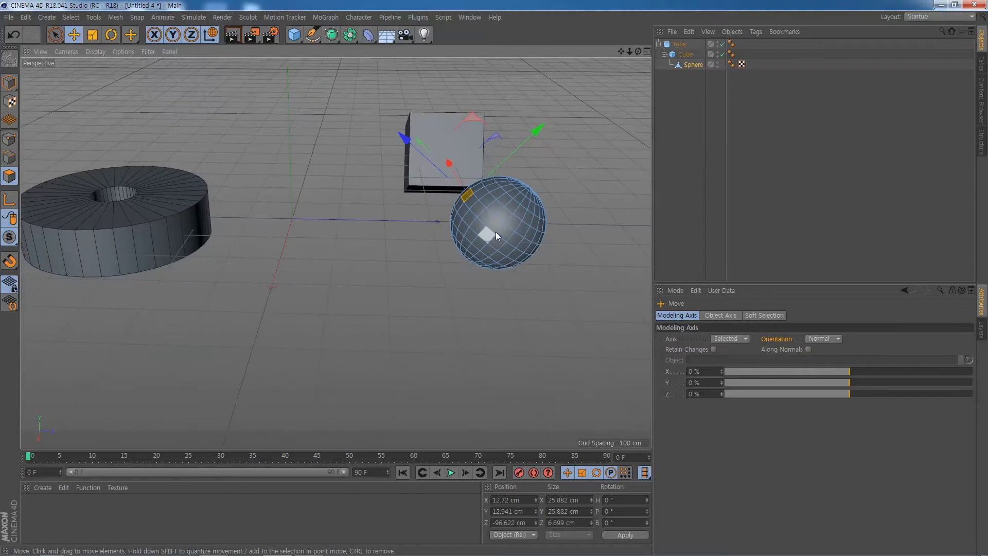
pyautogui.scroll(6, 496, 229)
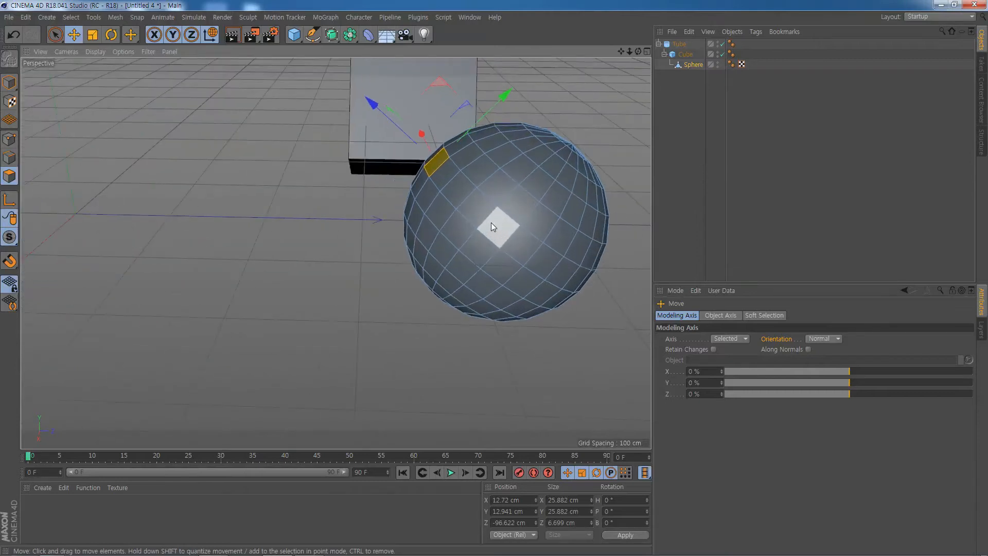
pyautogui.scroll(1, 491, 222)
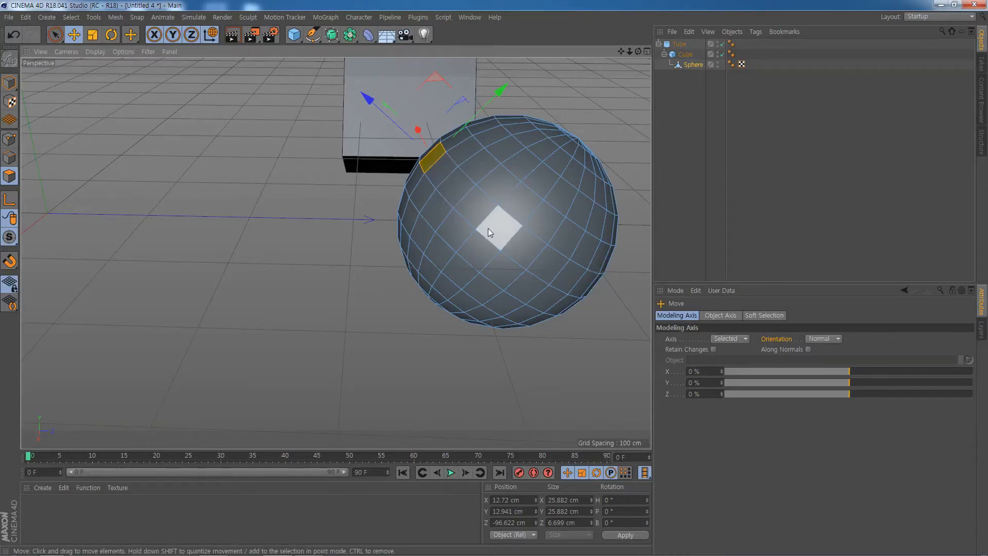
pyautogui.moveTo(519, 234)
pyautogui.keyDown('alt'); pyautogui.mouseDown()
pyautogui.moveTo(514, 211)
pyautogui.moveTo(524, 237)
pyautogui.mouseUp(); pyautogui.keyUp('alt')
pyautogui.keyDown('alt'); pyautogui.moveTo(535, 246); pyautogui.dragTo(537, 267); pyautogui.keyUp('alt')
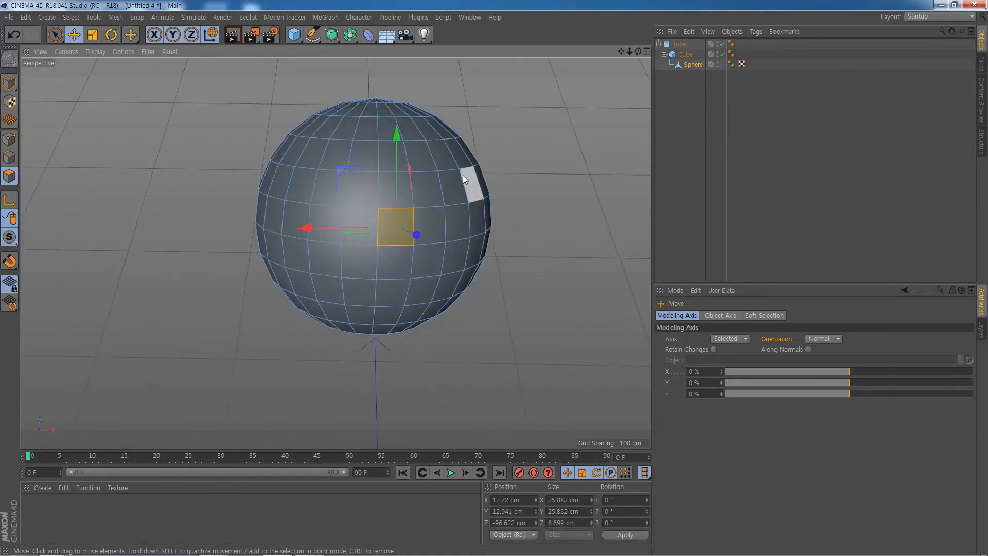
pyautogui.keyDown('alt'); pyautogui.moveTo(463, 177); pyautogui.dragTo(465, 132); pyautogui.keyUp('alt')
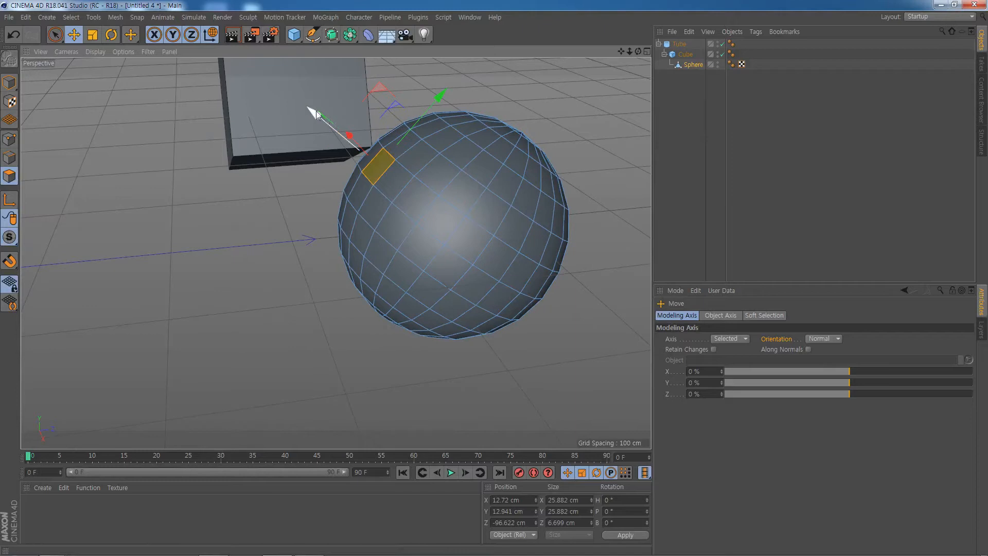
# Select several polygons on the sphere's side and upper edge in turn, comparing how their Normal-oriented axes point
pyautogui.moveTo(316, 110); pyautogui.dragTo(407, 199)
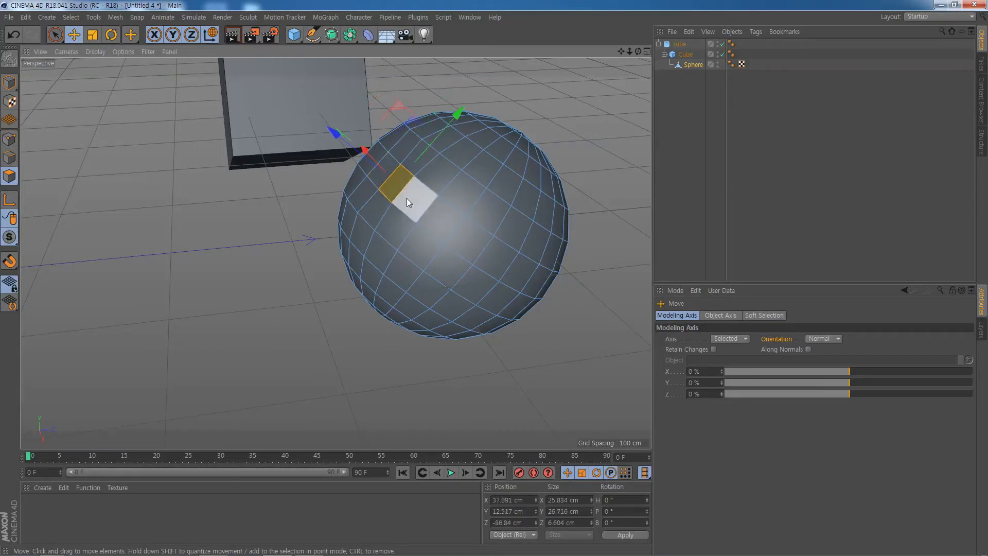
pyautogui.click(379, 215)
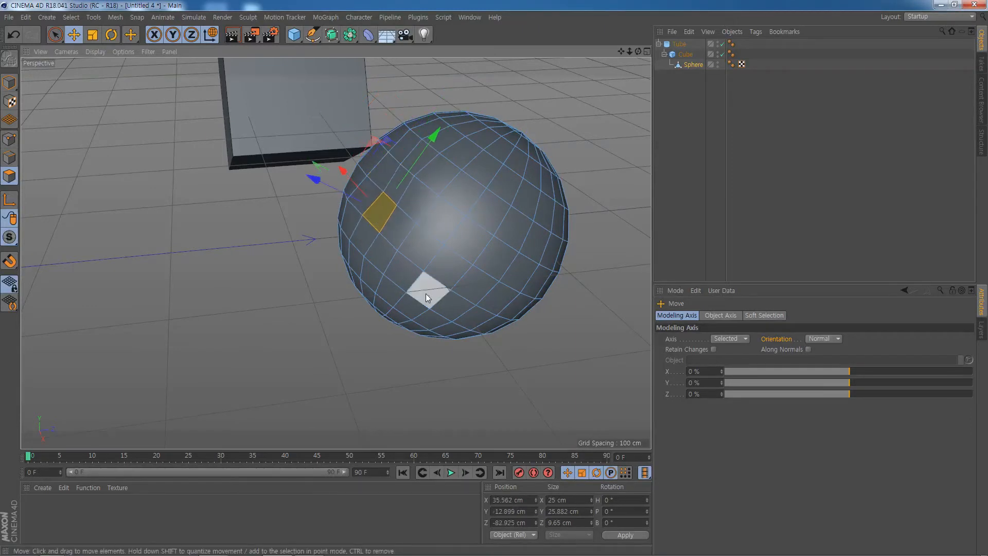
pyautogui.keyDown('alt'); pyautogui.moveTo(427, 298); pyautogui.dragTo(315, 238); pyautogui.keyUp('alt')
pyautogui.click(393, 264)
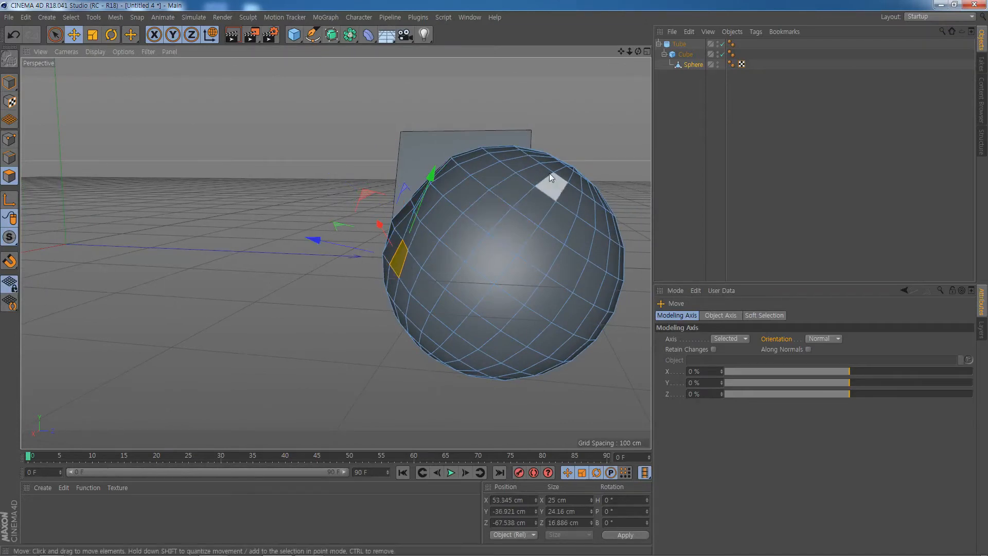
pyautogui.click(536, 152)
pyautogui.moveTo(542, 118); pyautogui.dragTo(557, 75)
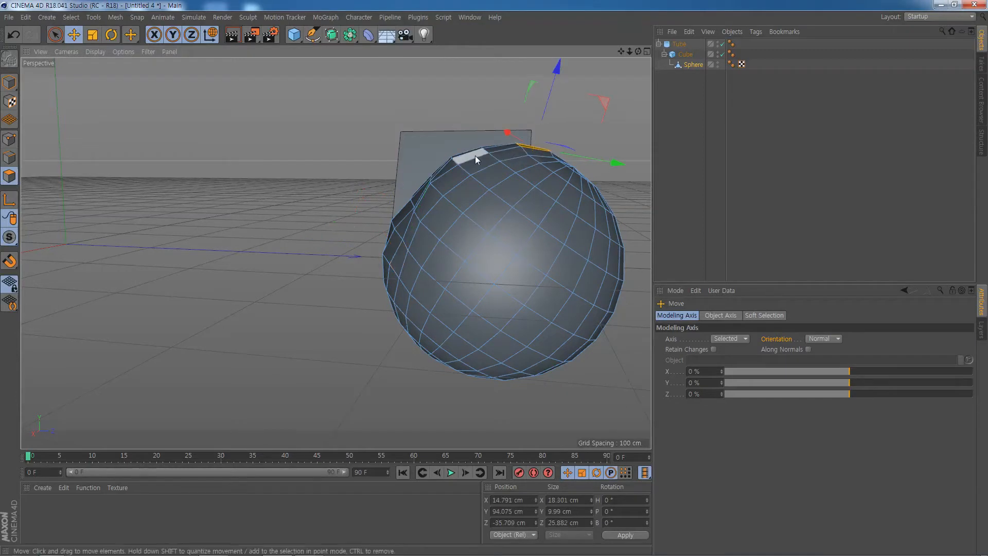
pyautogui.click(489, 149)
pyautogui.moveTo(496, 73); pyautogui.dragTo(500, 81)
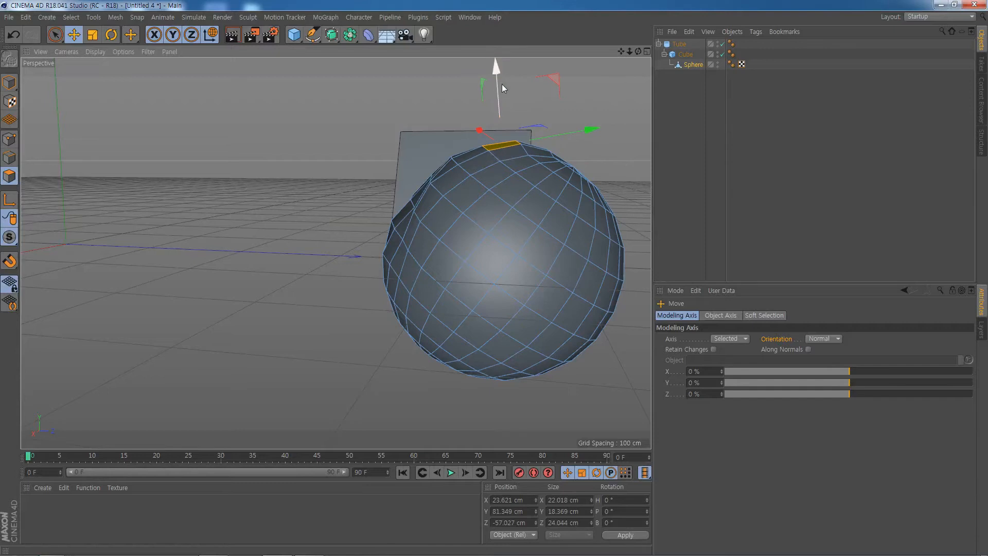
# Set the modeling axis orientation to Camera and check the axes on another sphere polygon facing the viewer
pyautogui.click(838, 339)
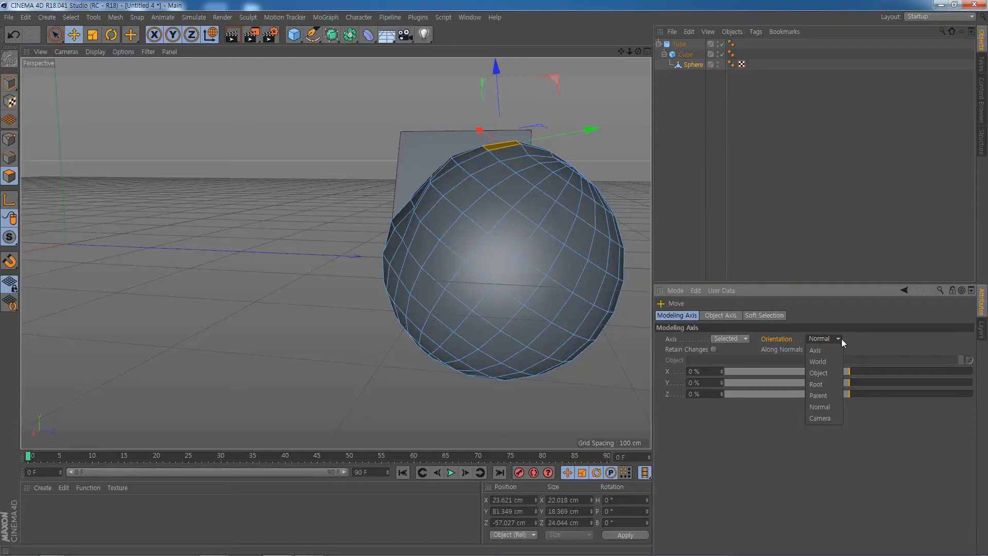
pyautogui.click(823, 418)
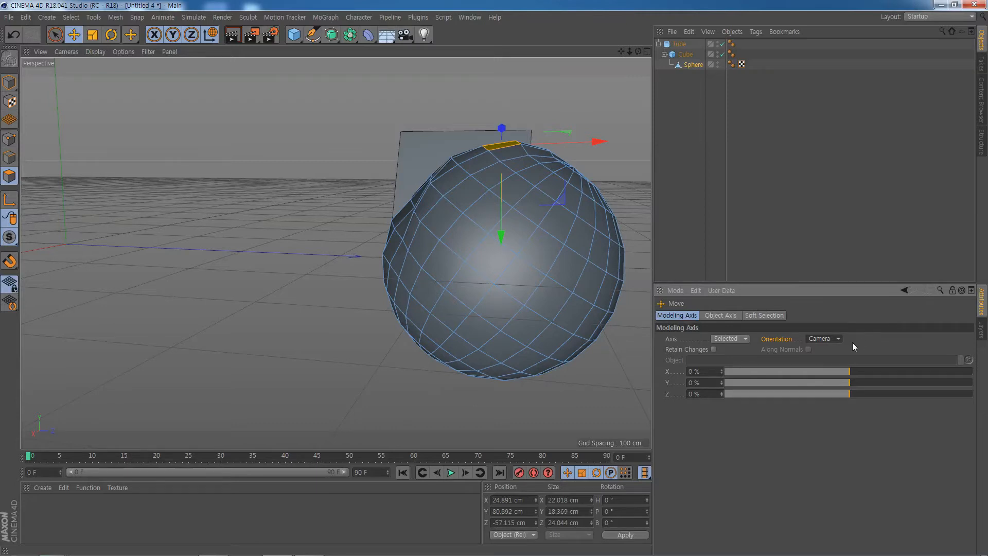
pyautogui.click(839, 336)
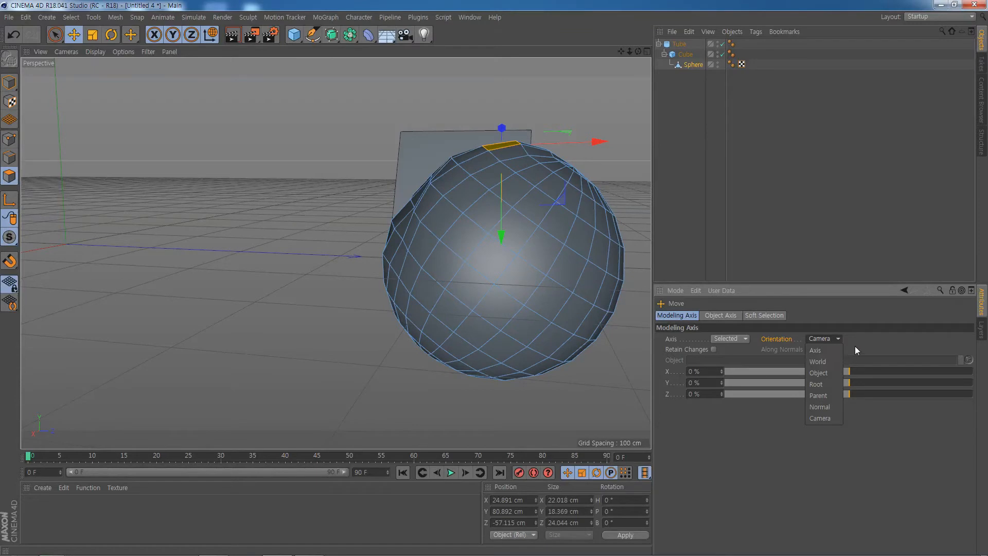
pyautogui.click(874, 339)
pyautogui.scroll(-4, 469, 225)
pyautogui.scroll(-5, 468, 225)
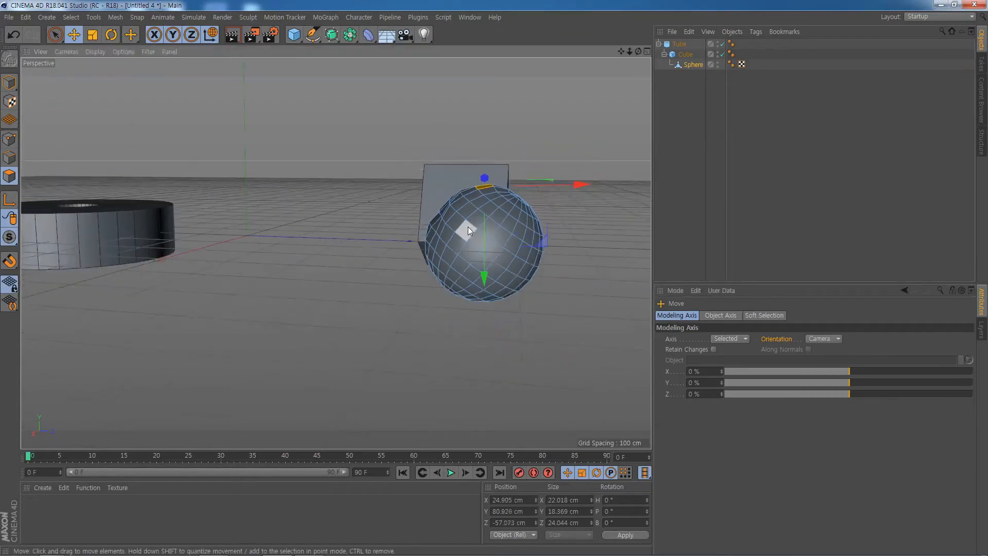
pyautogui.click(495, 235)
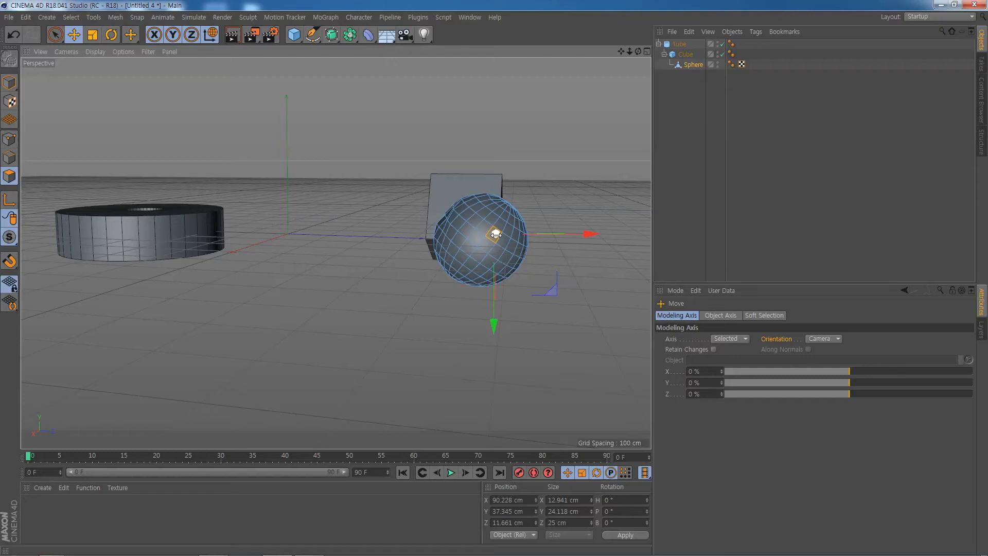
pyautogui.scroll(2, 490, 254)
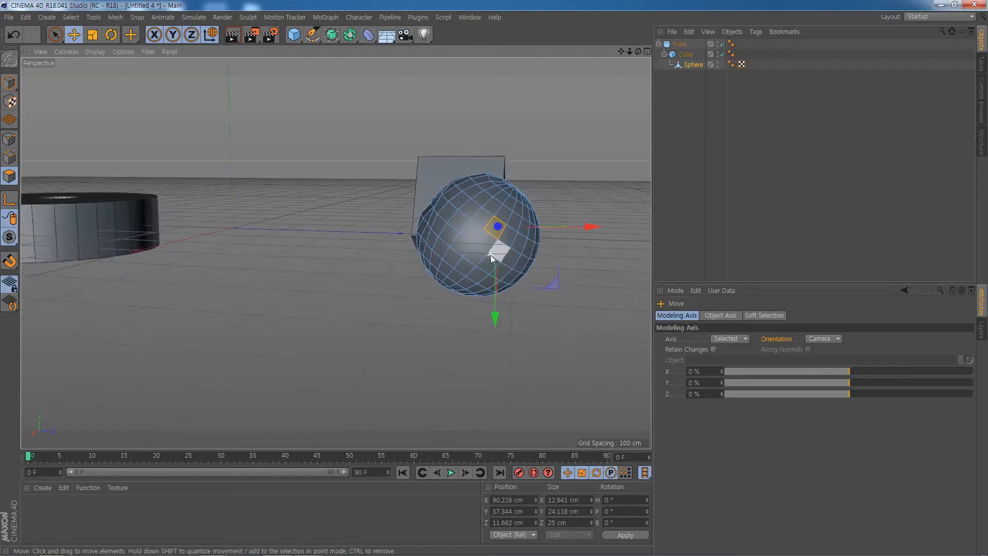
pyautogui.scroll(2, 490, 255)
# Compare the World and Object modeling axis orientations on the sphere polygon, and set the orientation to Normal
pyautogui.click(834, 339)
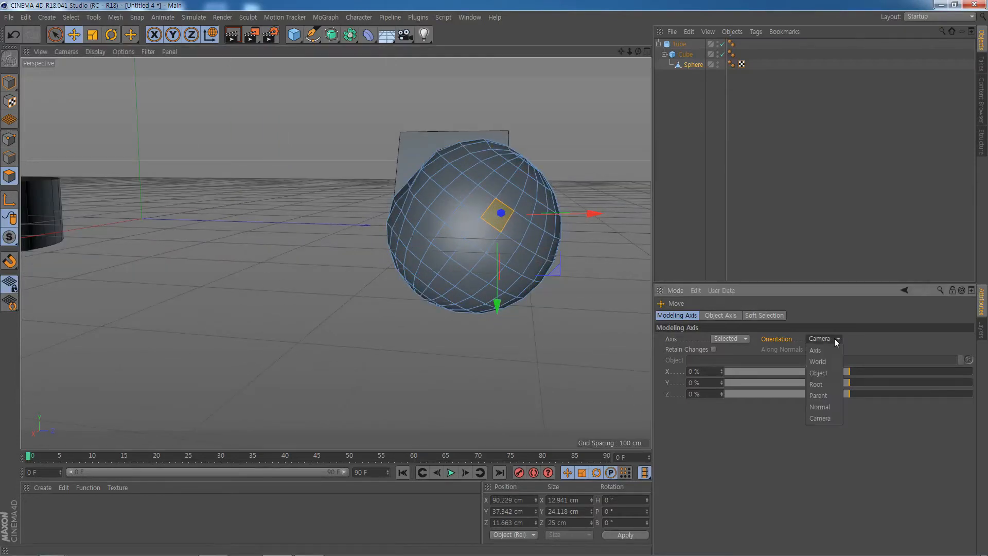
pyautogui.click(832, 360)
pyautogui.click(839, 339)
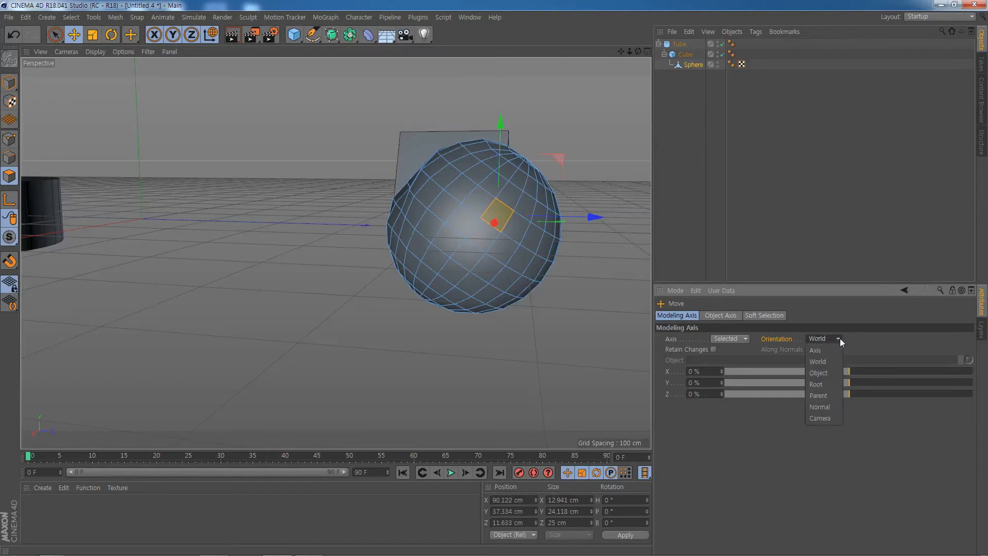
pyautogui.click(833, 372)
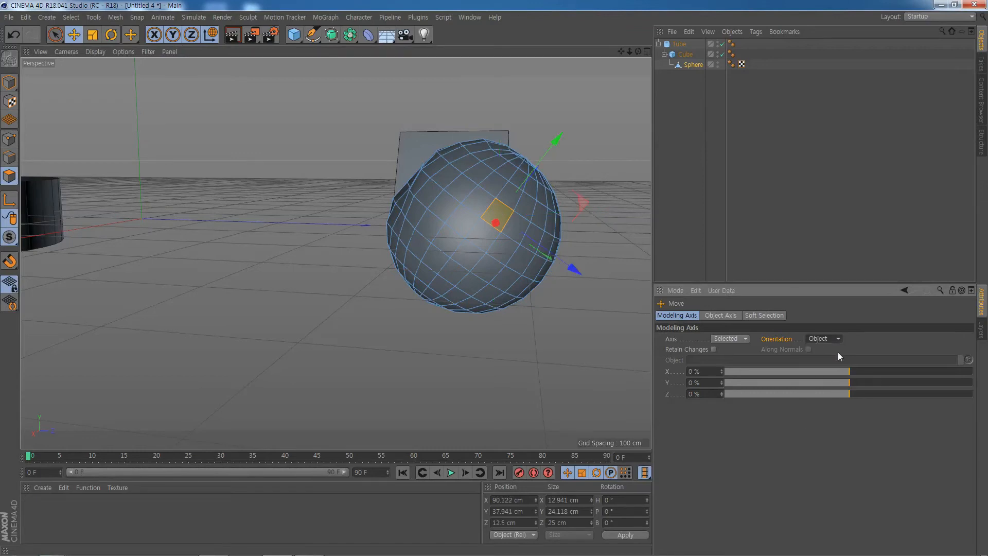
pyautogui.click(839, 338)
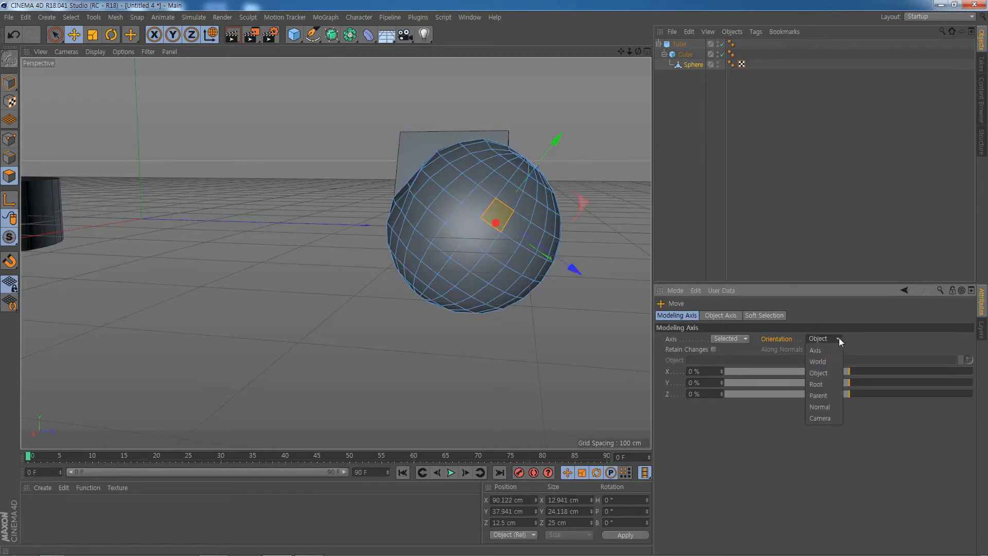
pyautogui.click(824, 407)
pyautogui.keyDown('alt'); pyautogui.moveTo(578, 280); pyautogui.dragTo(699, 334); pyautogui.keyUp('alt')
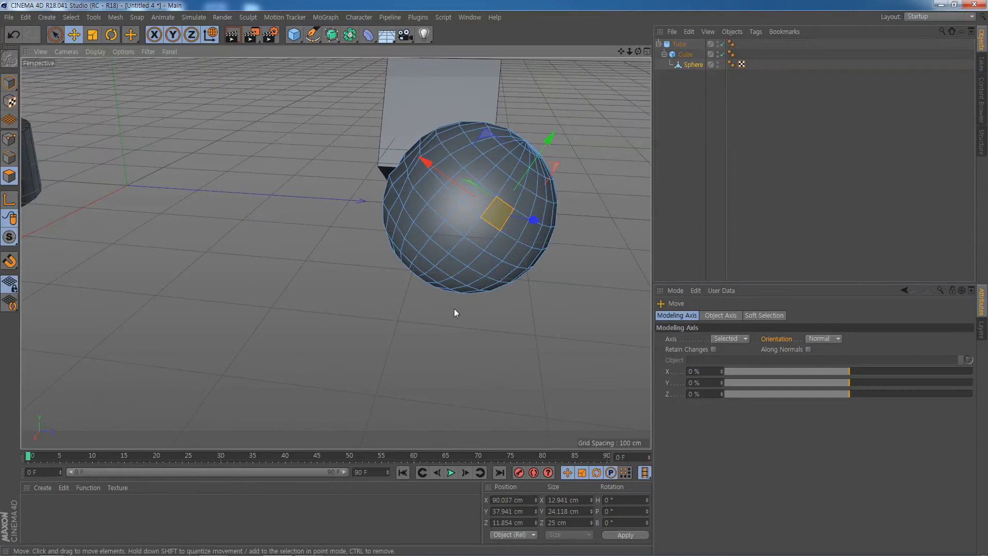
# Clear the sphere's polygon selection and delete the sphere and the cube in Model mode, keeping only the tube
pyautogui.scroll(-8, 450, 307)
pyautogui.scroll(-5, 450, 307)
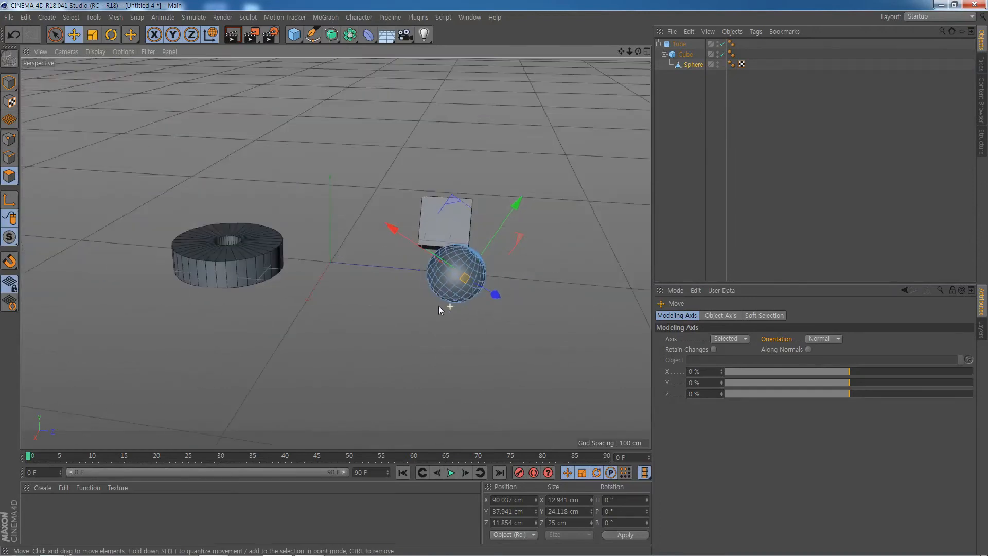
pyautogui.click(453, 230)
pyautogui.click(468, 271)
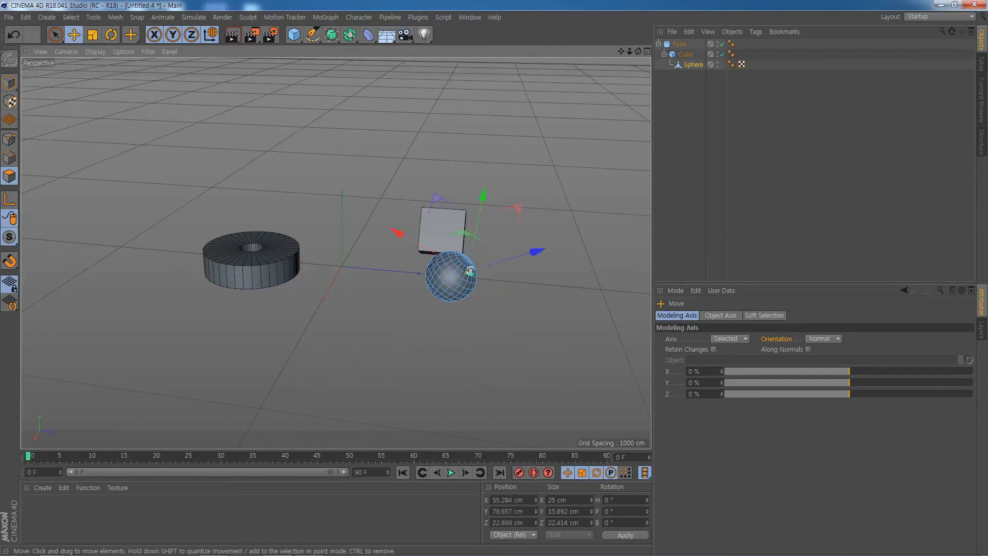
pyautogui.keyDown('ctrl'); pyautogui.click(469, 271); pyautogui.keyUp('ctrl')
pyautogui.click(9, 82)
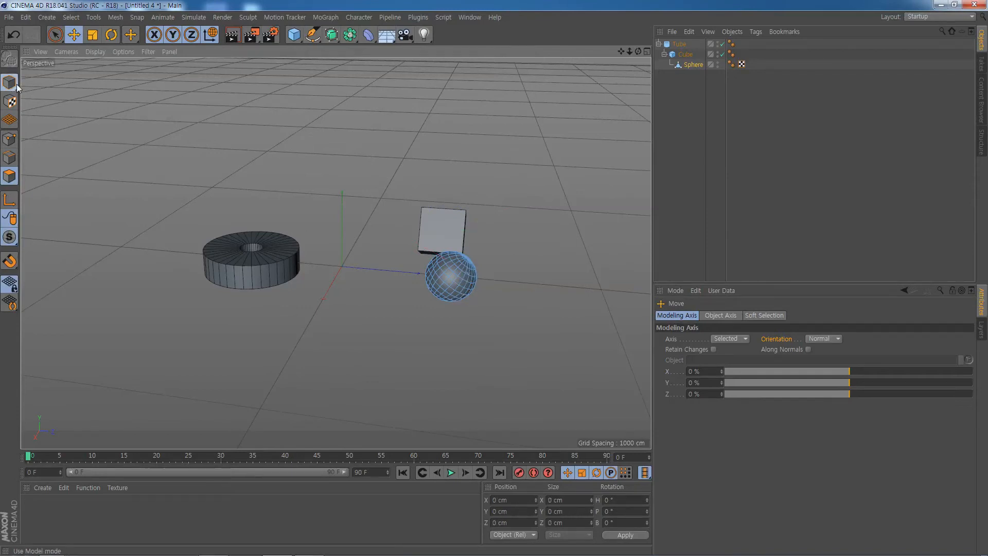
pyautogui.press('Delete')
pyautogui.click(454, 235)
pyautogui.press('Delete')
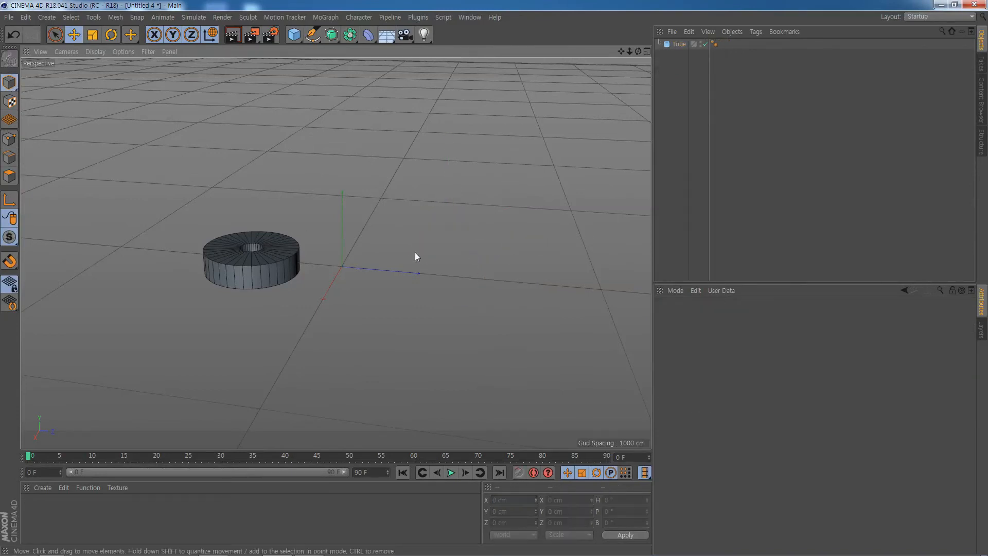
# Set the tube's Z position to 0 cm
pyautogui.click(258, 255)
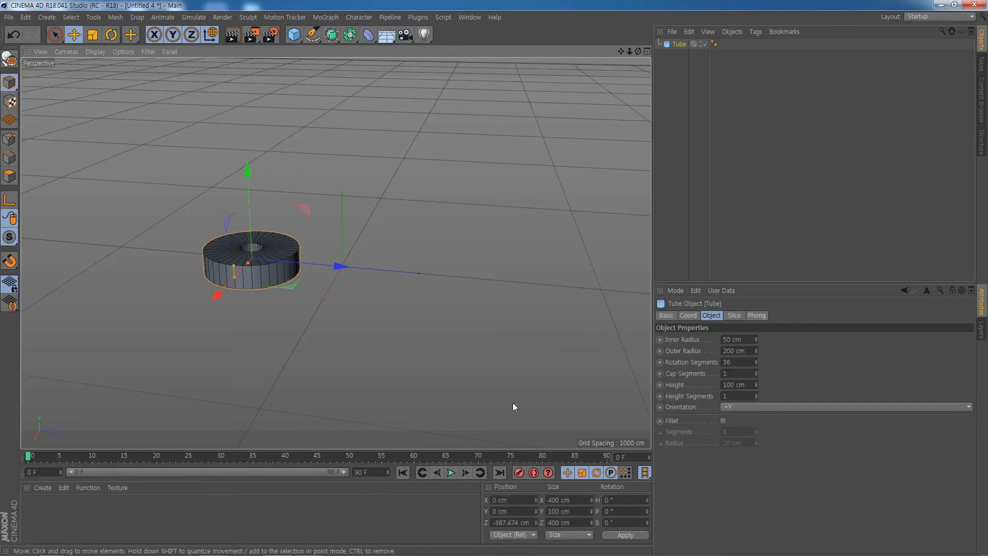
pyautogui.click(526, 522)
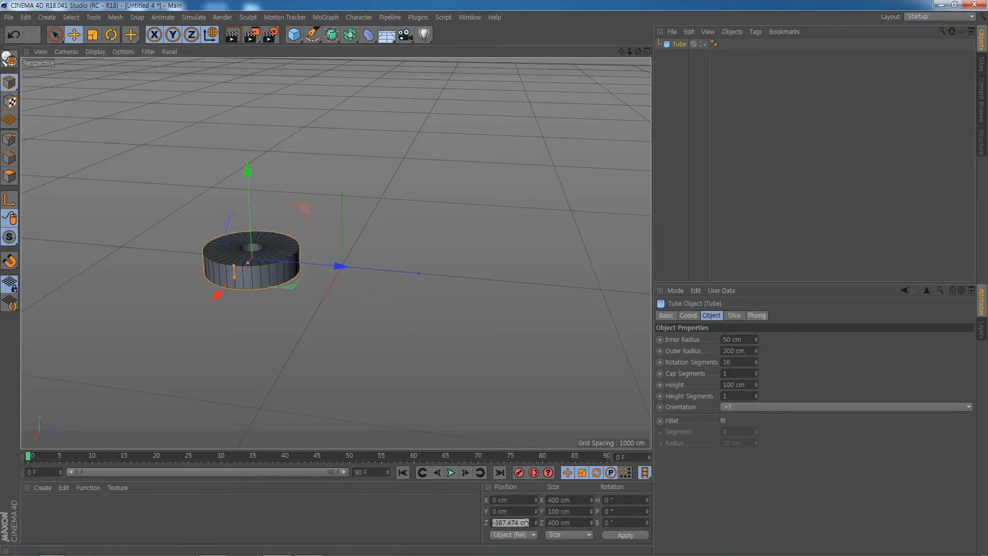
pyautogui.write('0')
pyautogui.press('Return')
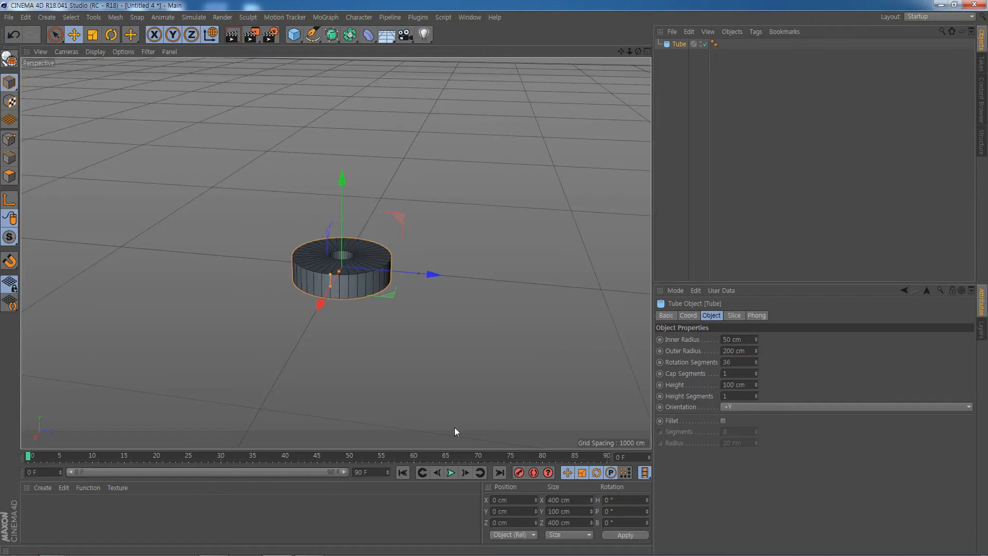
pyautogui.scroll(8, 363, 301)
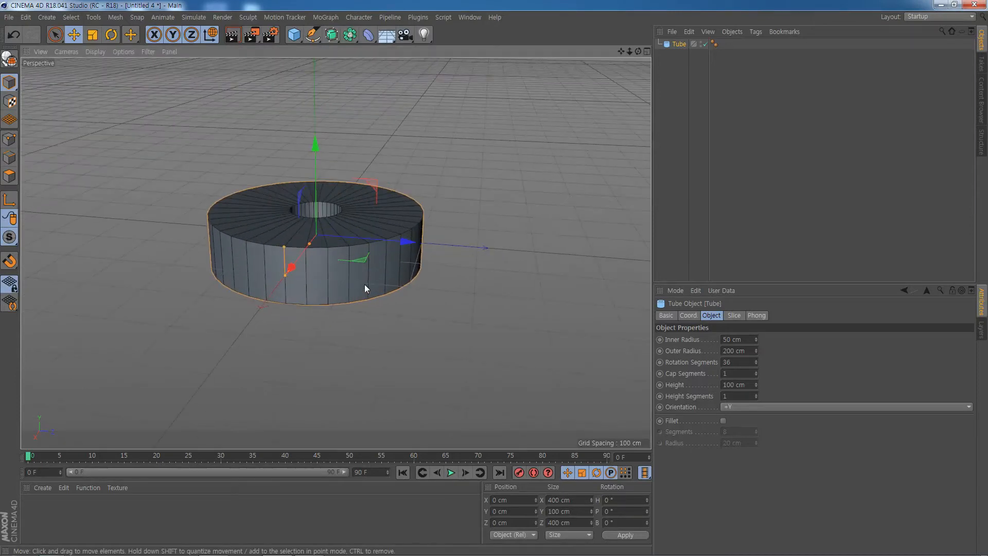
pyautogui.scroll(3, 364, 284)
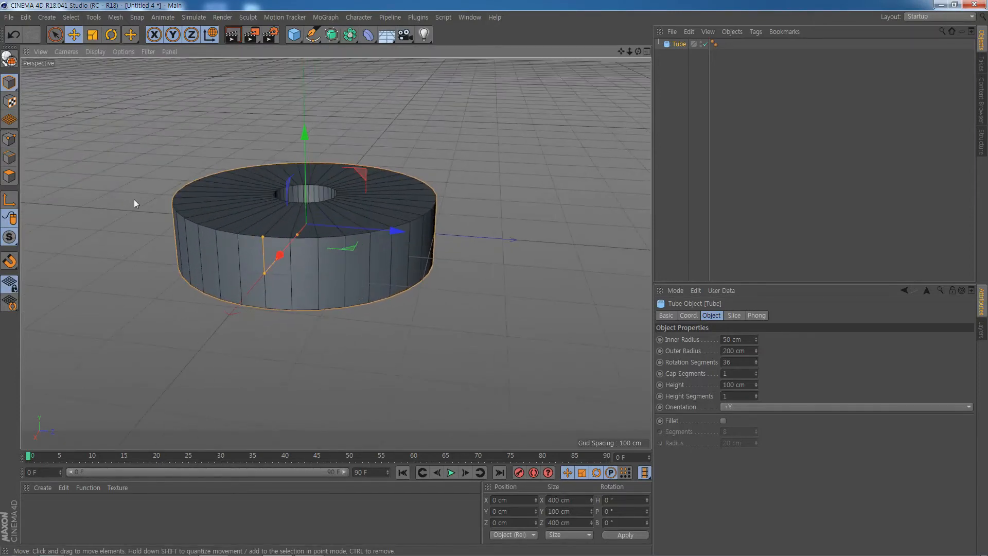
# Make the tube editable and select a single polygon on its outer side in Polygon mode
pyautogui.click(9, 59)
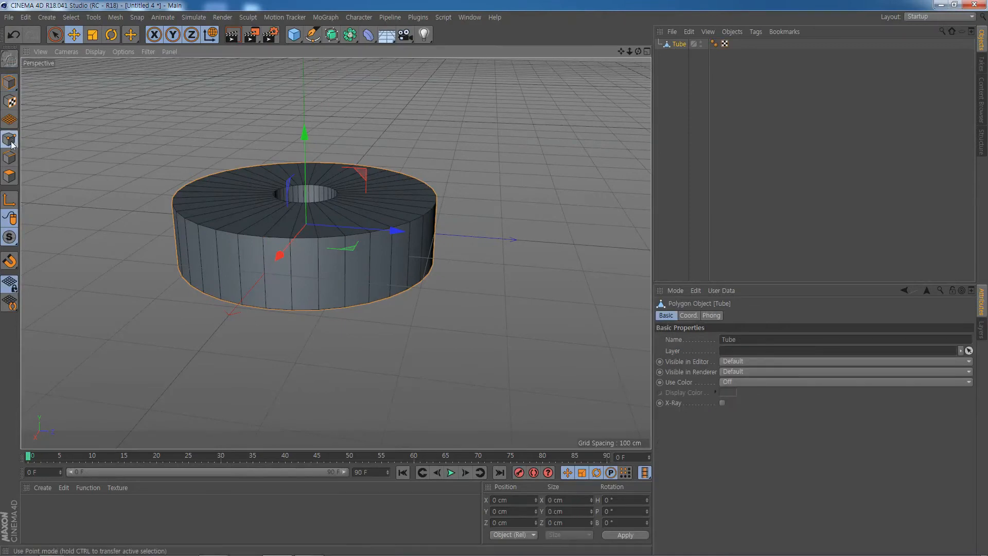
pyautogui.click(10, 157)
pyautogui.click(9, 176)
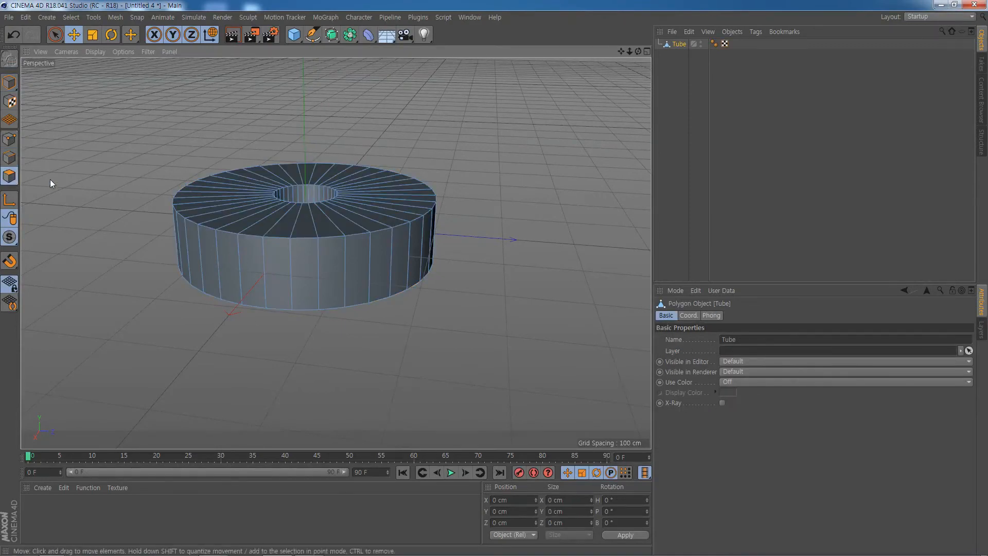
pyautogui.click(269, 300)
pyautogui.click(276, 261)
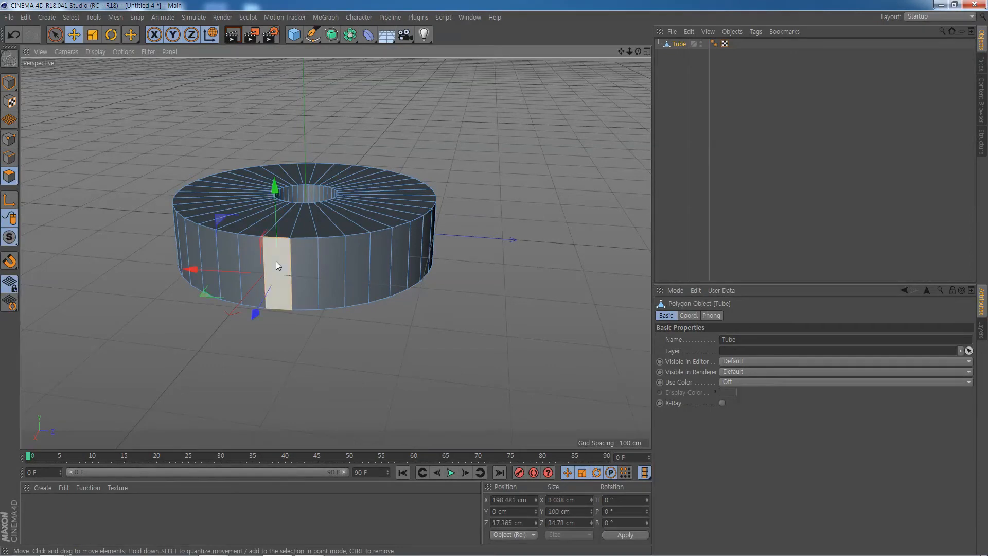
# Try pulling the selected side polygon outward from the tube, and undo the move
pyautogui.keyDown('alt'); pyautogui.moveTo(391, 353); pyautogui.dragTo(316, 319); pyautogui.keyUp('alt')
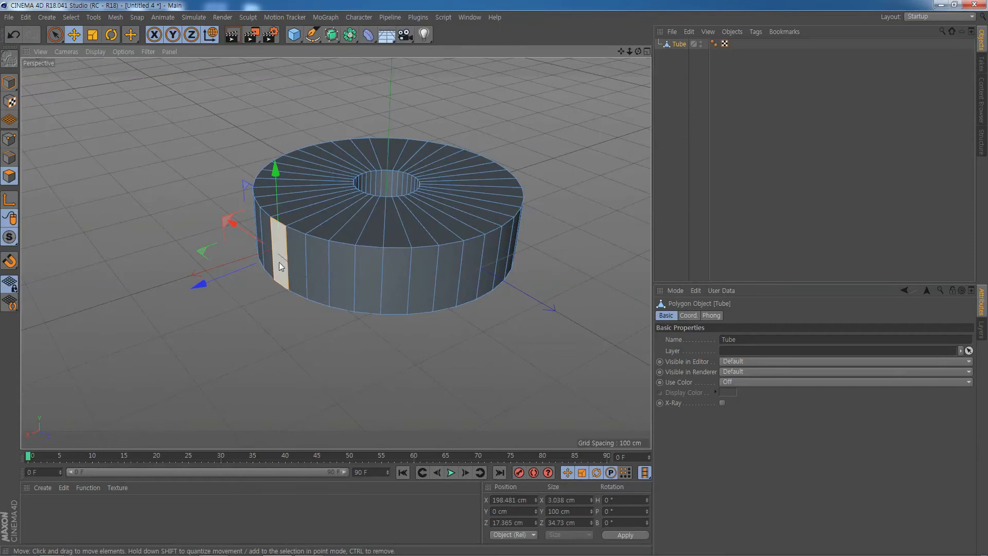
pyautogui.moveTo(280, 263); pyautogui.dragTo(168, 301)
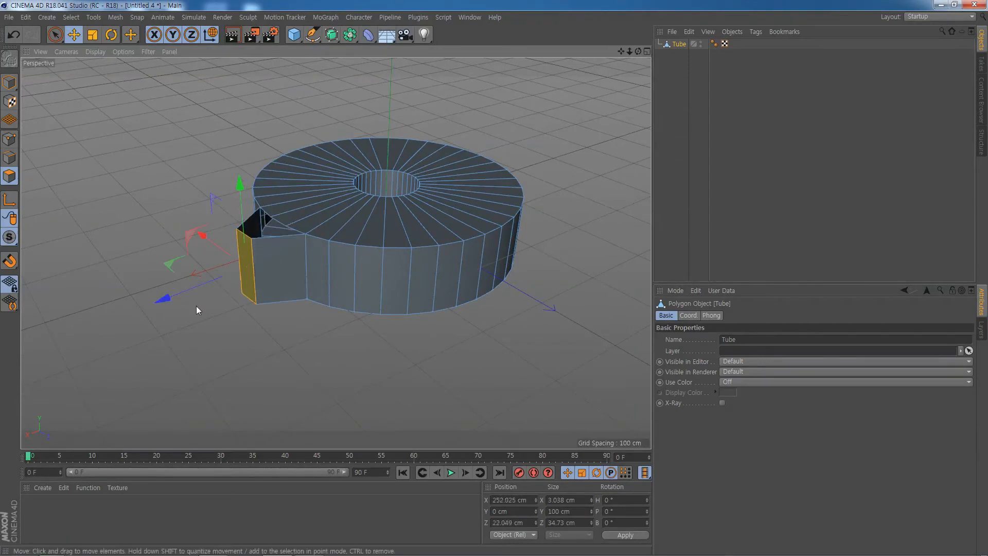
pyautogui.hotkey('ctrl', 'z')
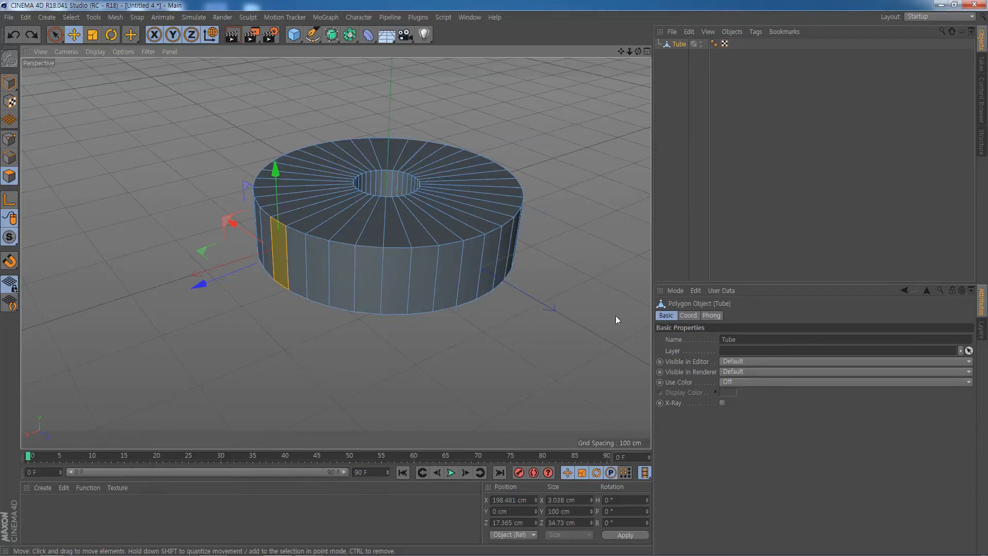
# Switch the polygon's modeling axis position to World and back to Selected to compare where the axes sit
pyautogui.rightClick(276, 171)
pyautogui.click(297, 178)
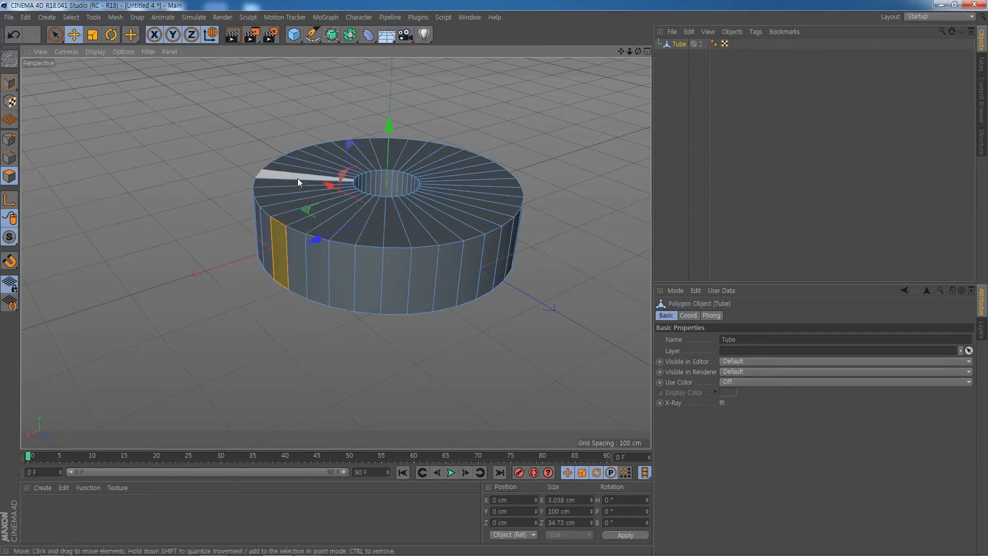
pyautogui.rightClick(389, 126)
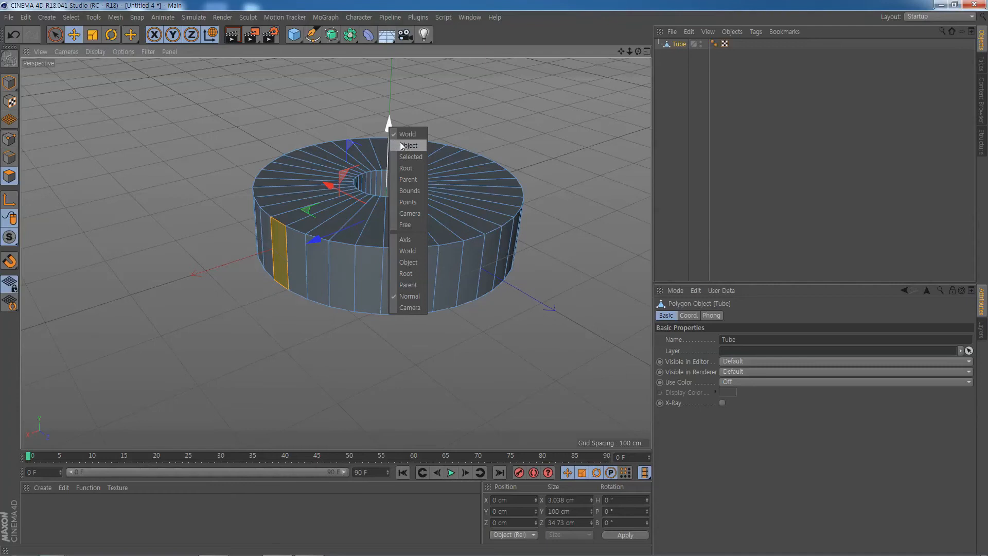
pyautogui.click(403, 157)
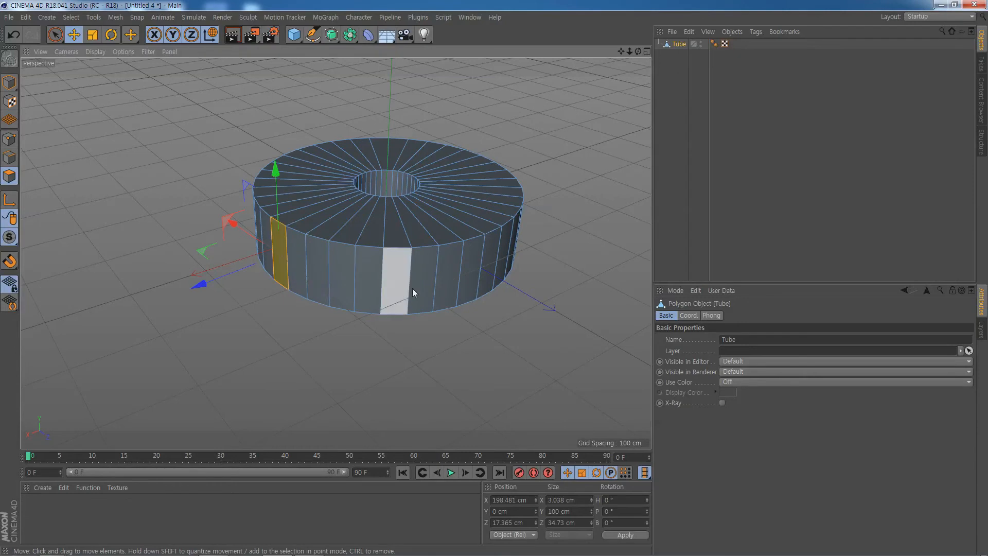
# Add two more outer side polygons to the selection to check their shared axis position, and reselect only the first polygon
pyautogui.keyDown('shift'); pyautogui.click(428, 277); pyautogui.keyUp('shift')
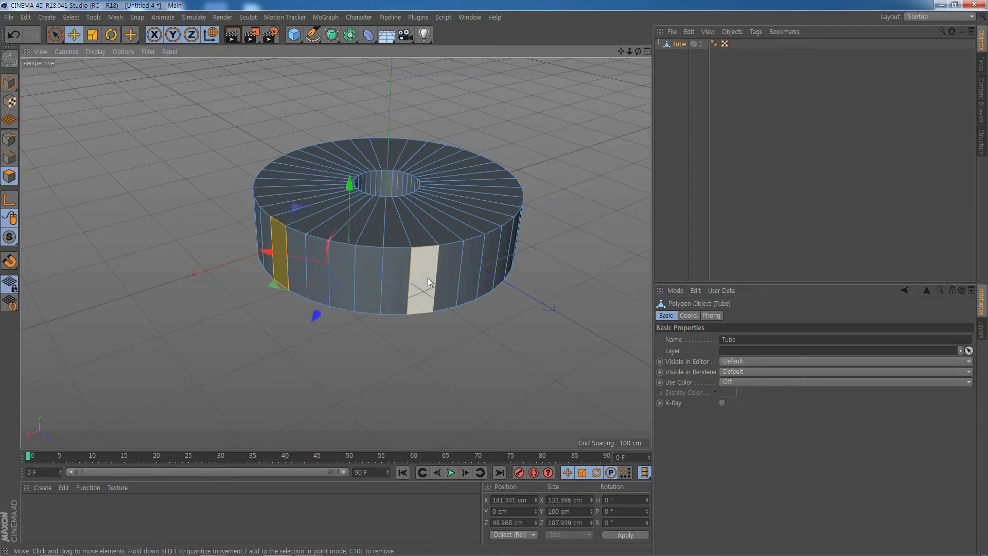
pyautogui.keyDown('shift'); pyautogui.click(511, 237); pyautogui.keyUp('shift')
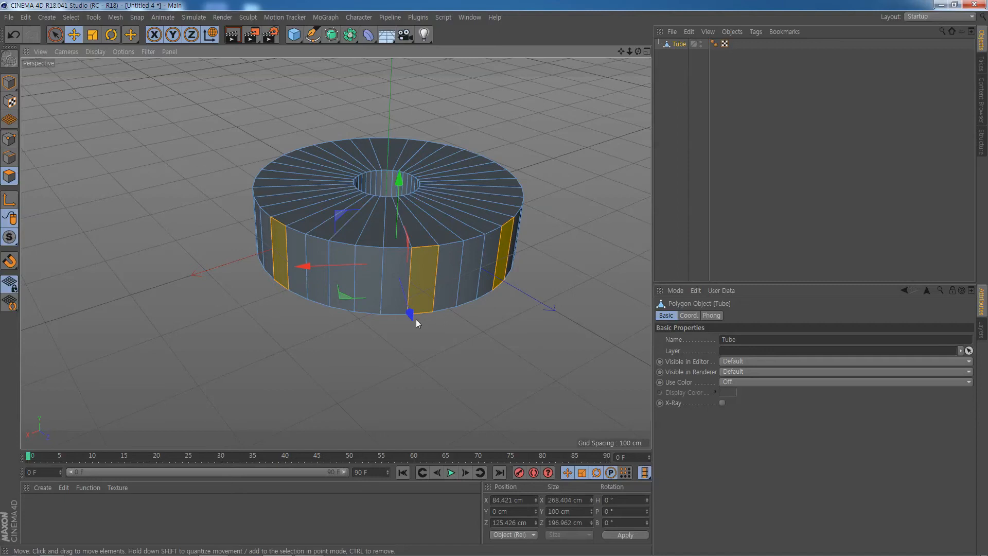
pyautogui.click(279, 255)
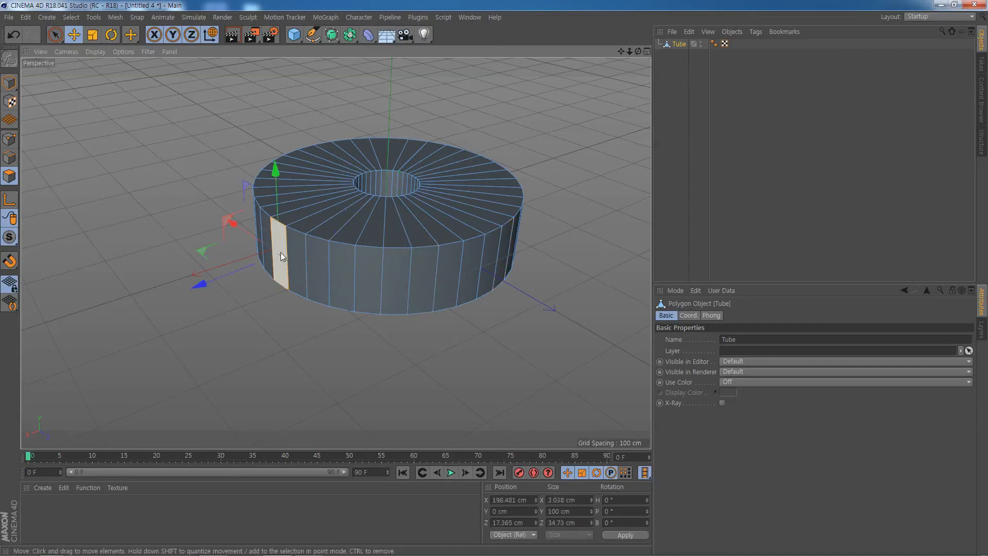
# Review the modeling axis position and orientation options for the selected side polygon and examine its axes from another angle
pyautogui.rightClick(275, 173)
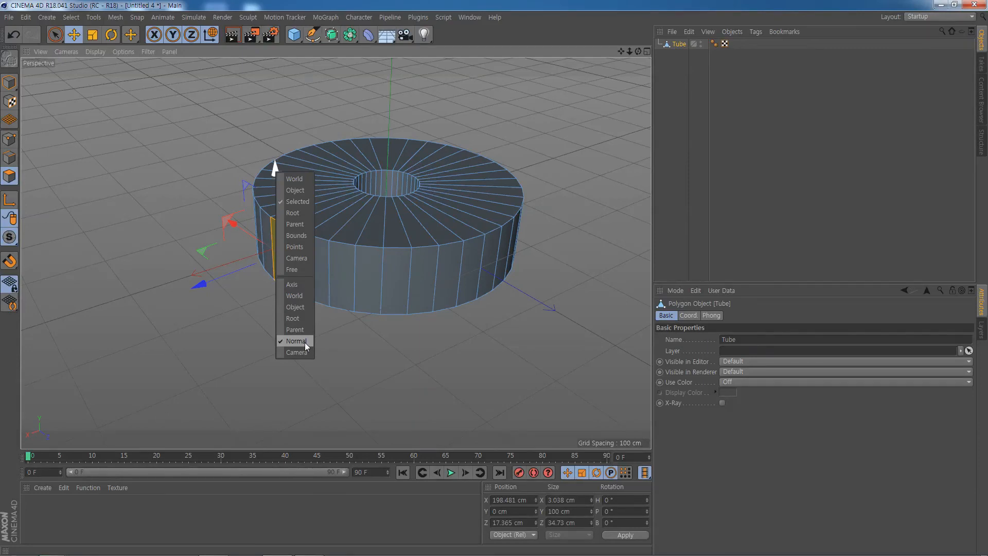
pyautogui.click(498, 347)
pyautogui.keyDown('alt'); pyautogui.moveTo(330, 340); pyautogui.dragTo(314, 310); pyautogui.keyUp('alt')
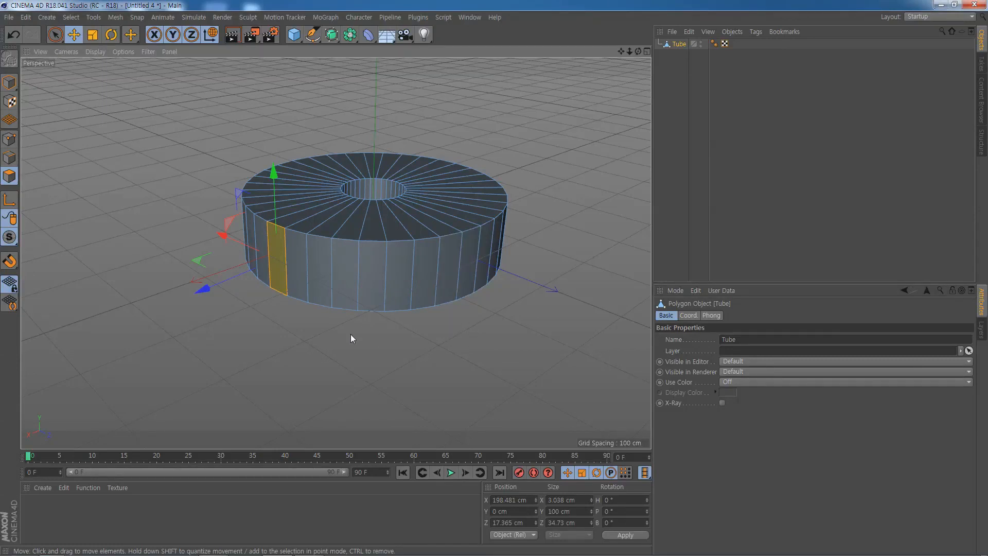
pyautogui.keyDown('alt'); pyautogui.moveTo(343, 335); pyautogui.dragTo(340, 335); pyautogui.keyUp('alt')
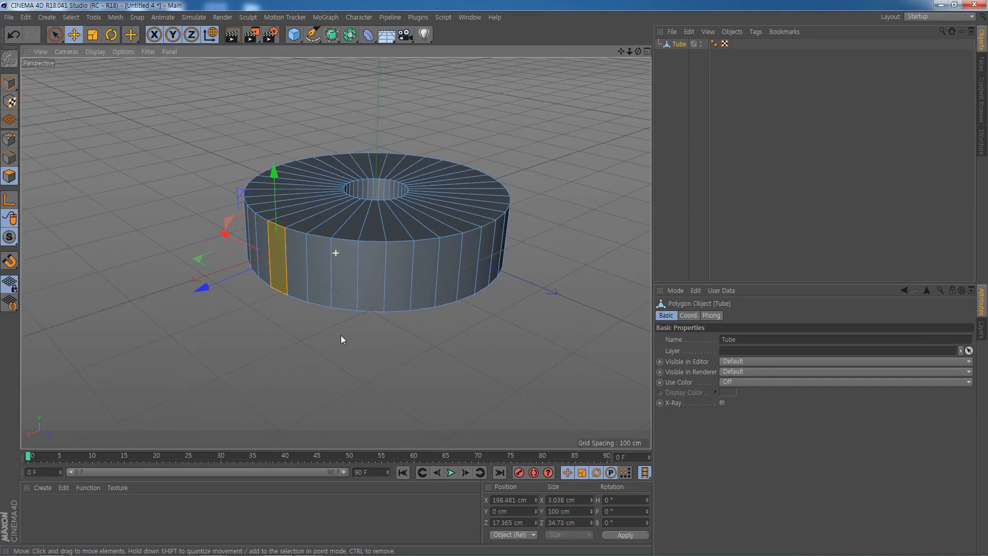